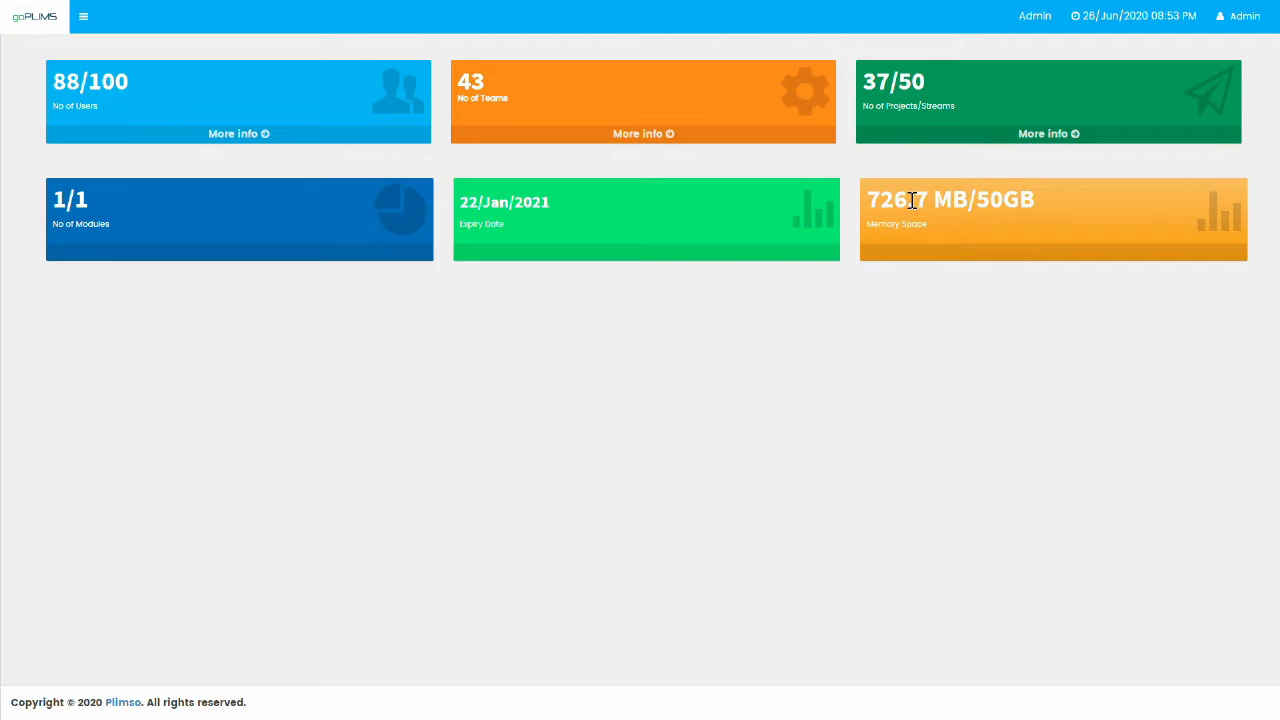
# Open the side navigation panel from the menu icon beside the goPLIMS logo.
pyautogui.click(85, 20)
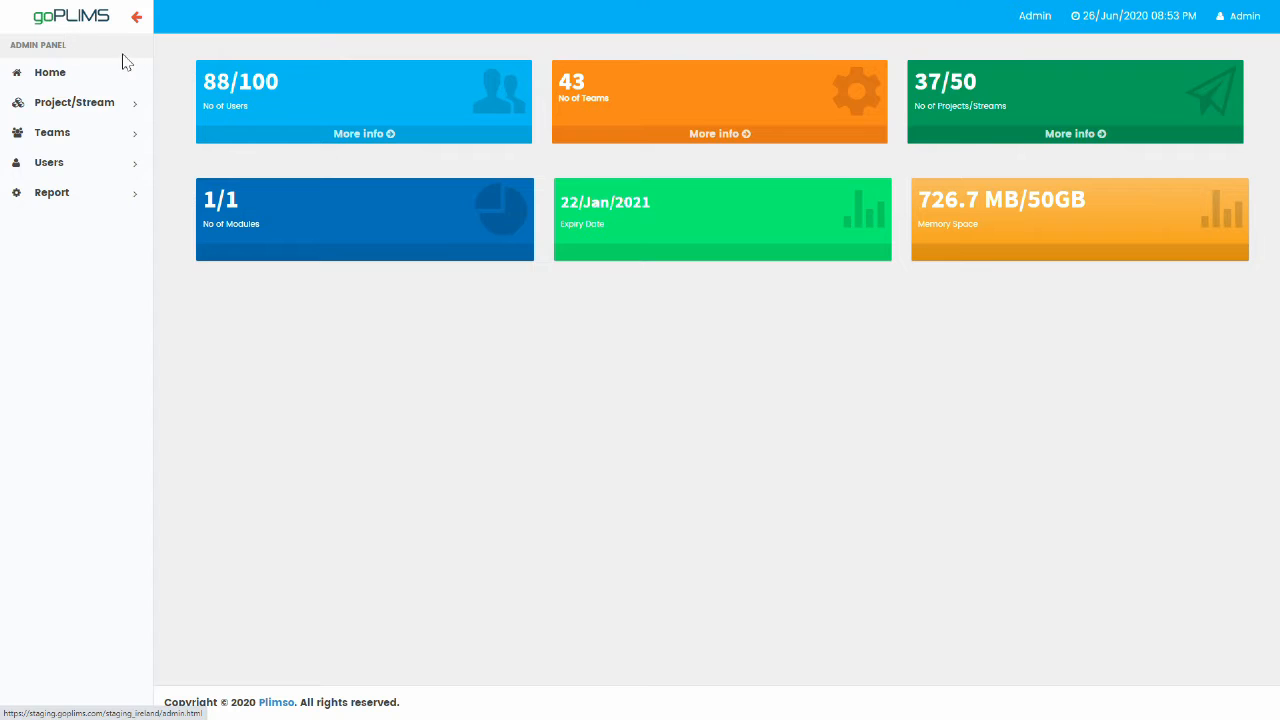
# Expand Project/Stream in the sidebar to reach Create Project/Stream.
pyautogui.click(92, 104)
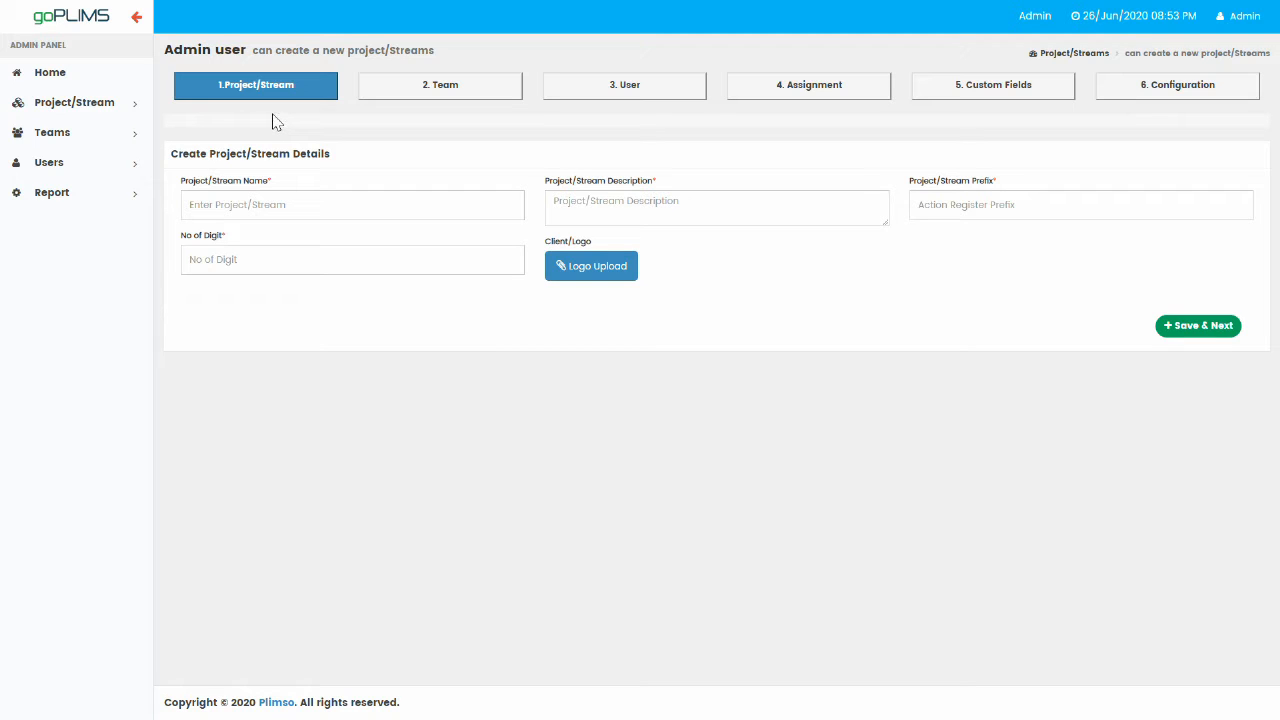
# Enter project name 'First Project', description 'This is our first project', prefix FPJ and 3 digits.
pyautogui.click(364, 211)
pyautogui.write('First Project')
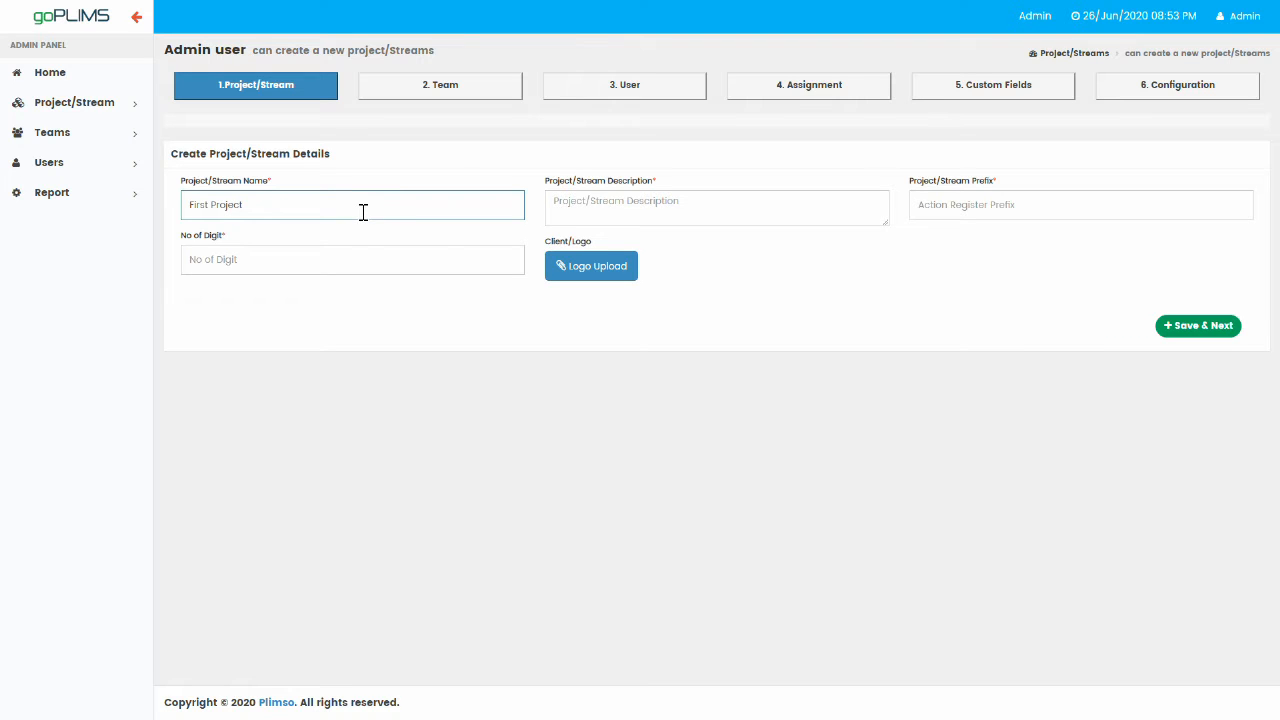
pyautogui.click(654, 209)
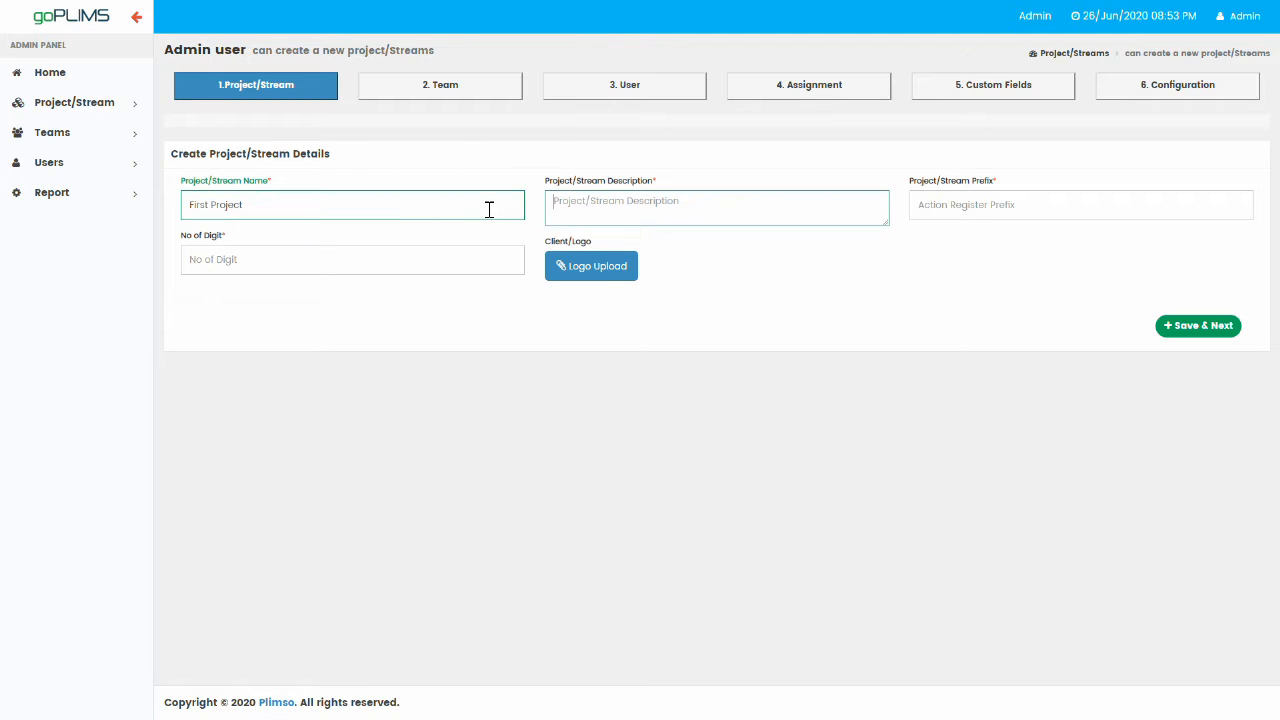
pyautogui.write('This is our first project')
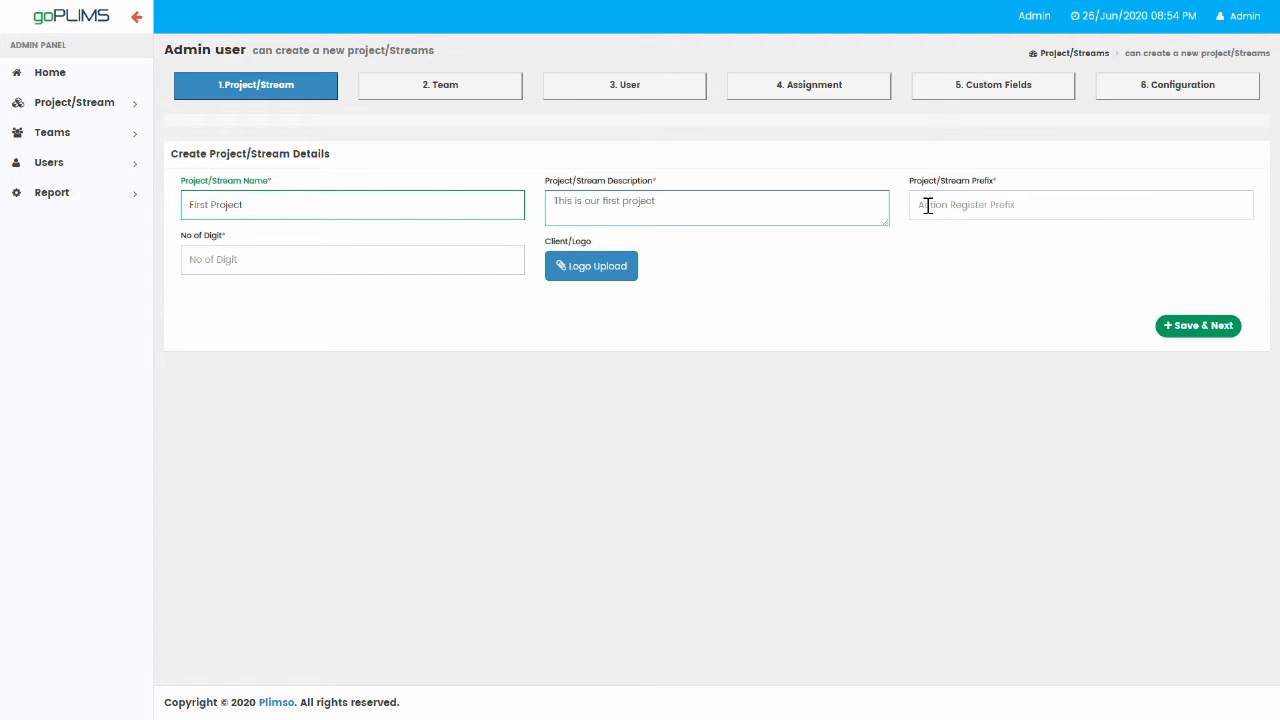
pyautogui.click(927, 206)
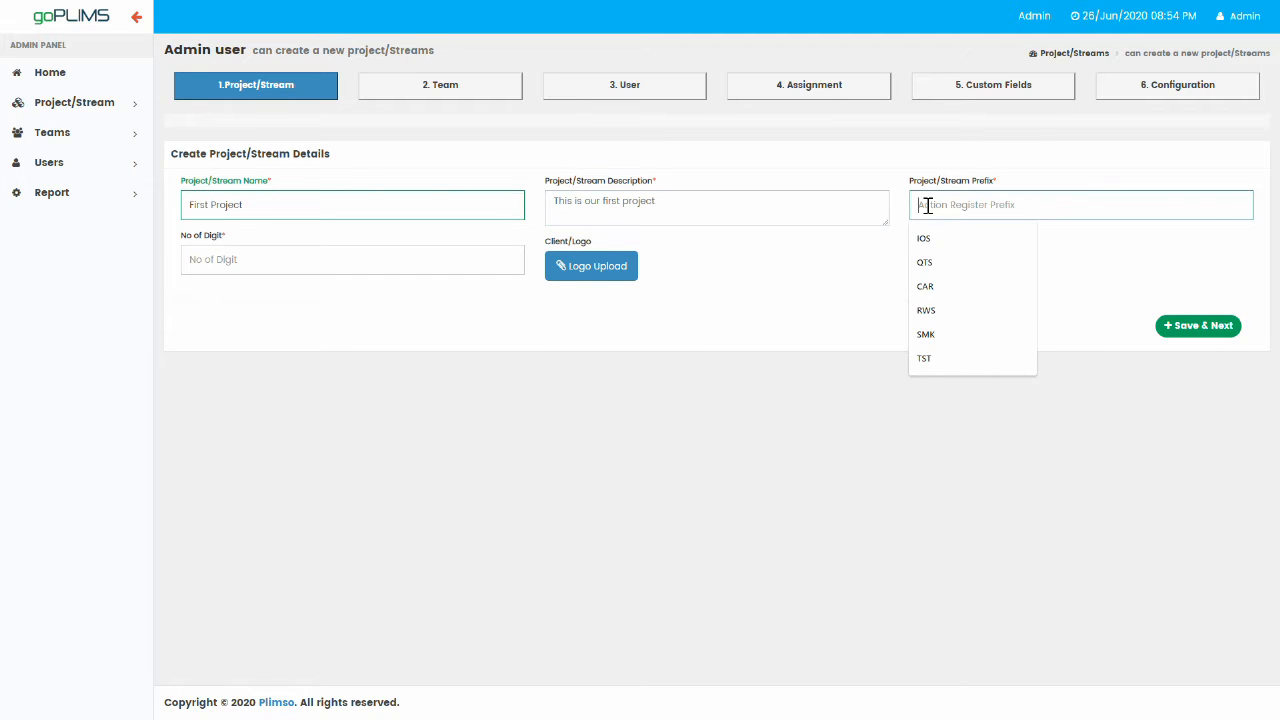
pyautogui.write('FP')
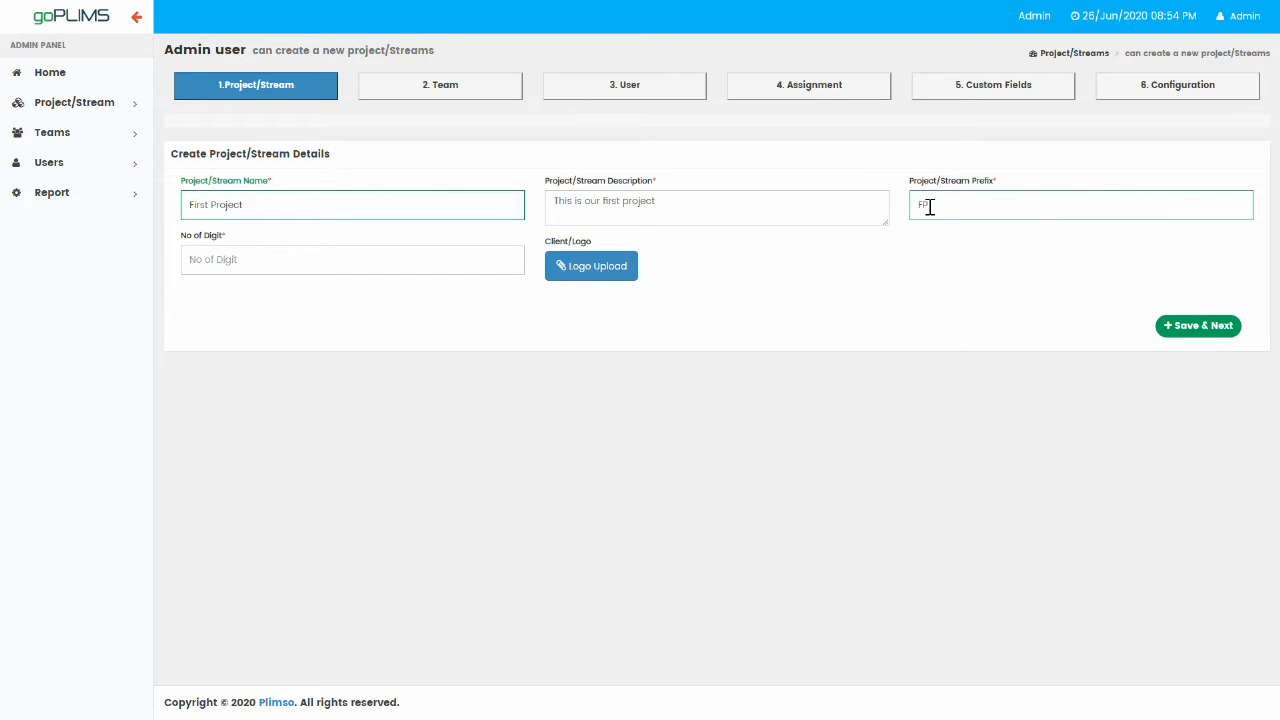
pyautogui.write('J')
pyautogui.click(378, 261)
pyautogui.write('3')
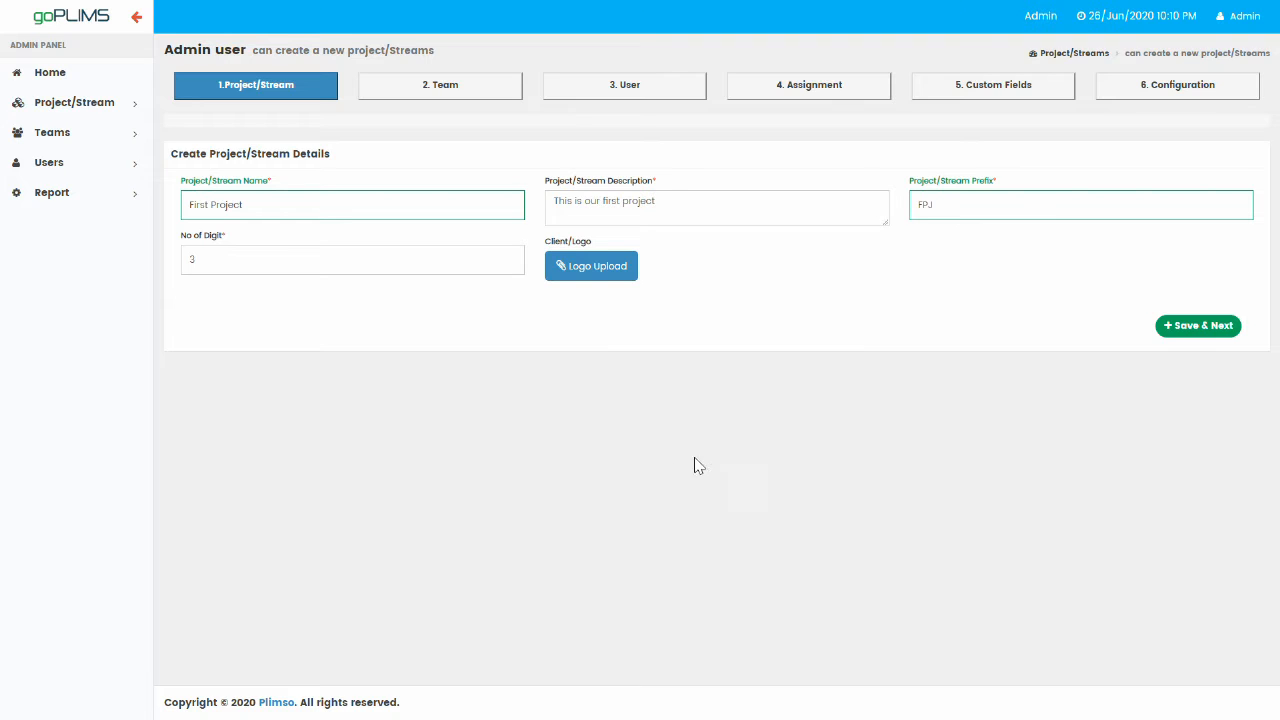
# Upload Logos > Action R > icon > ActionR-icon-01.png as the project logo and save the step.
pyautogui.click(581, 270)
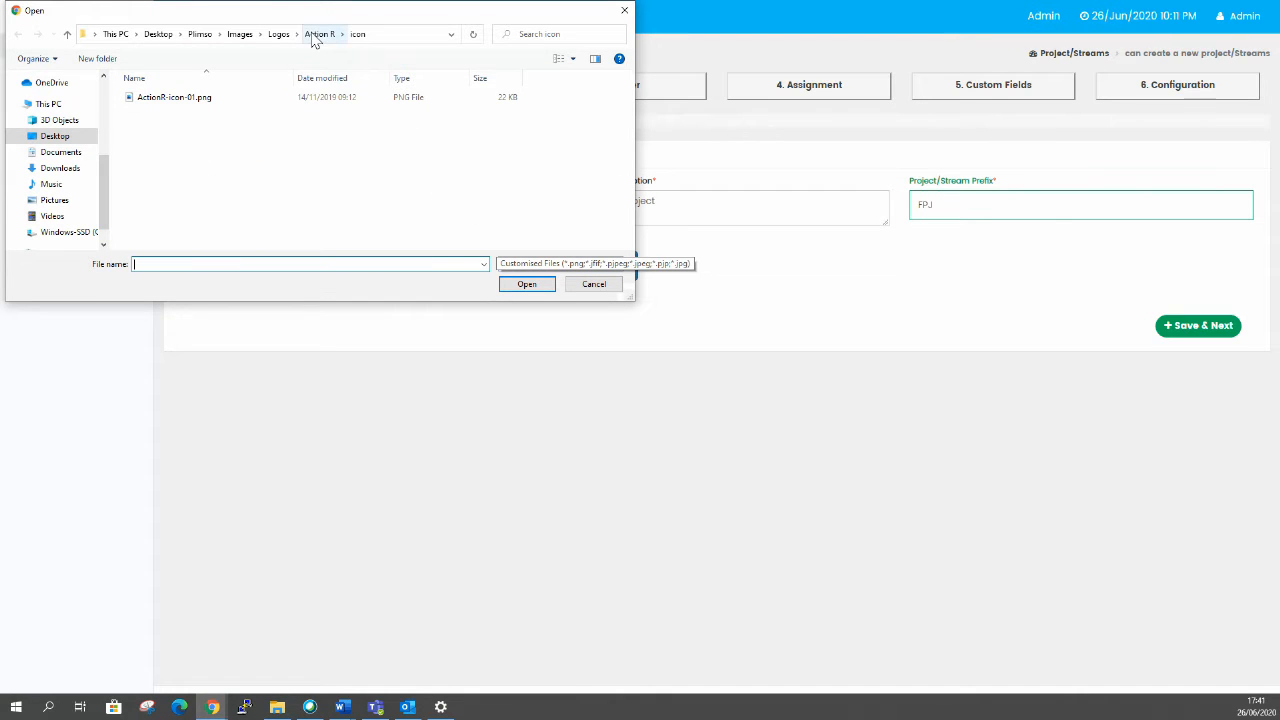
pyautogui.click(318, 35)
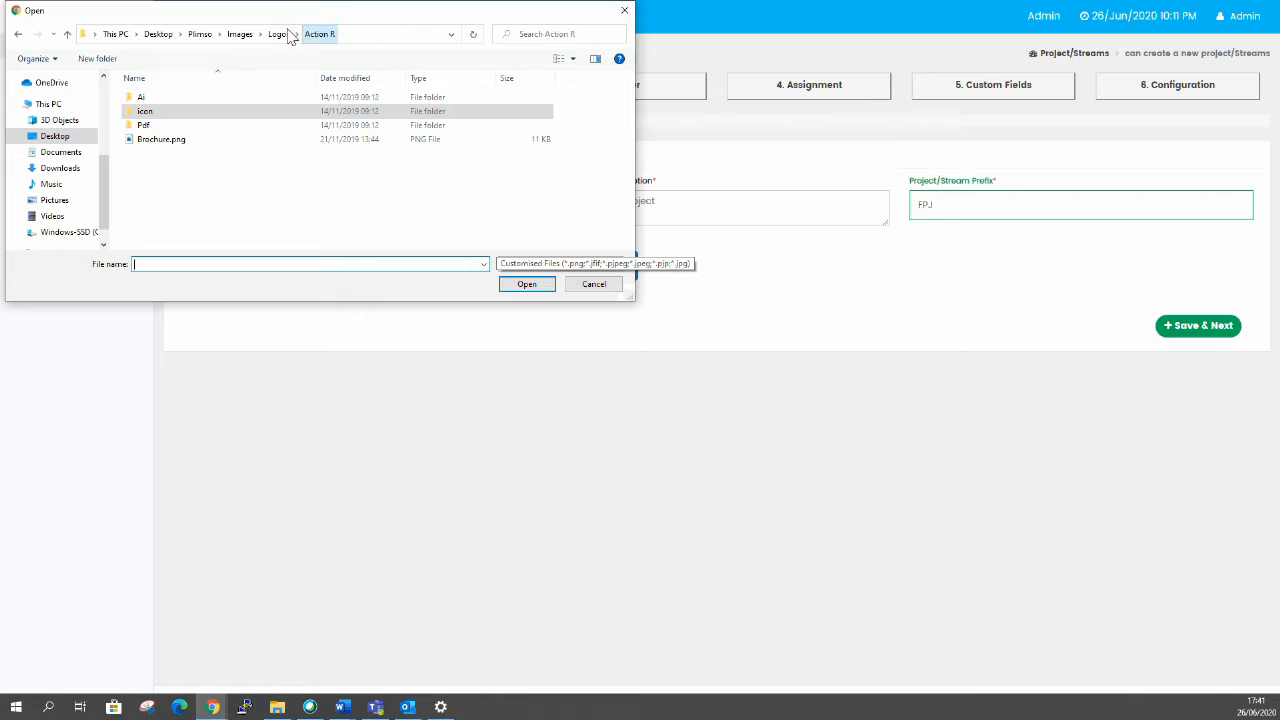
pyautogui.click(280, 36)
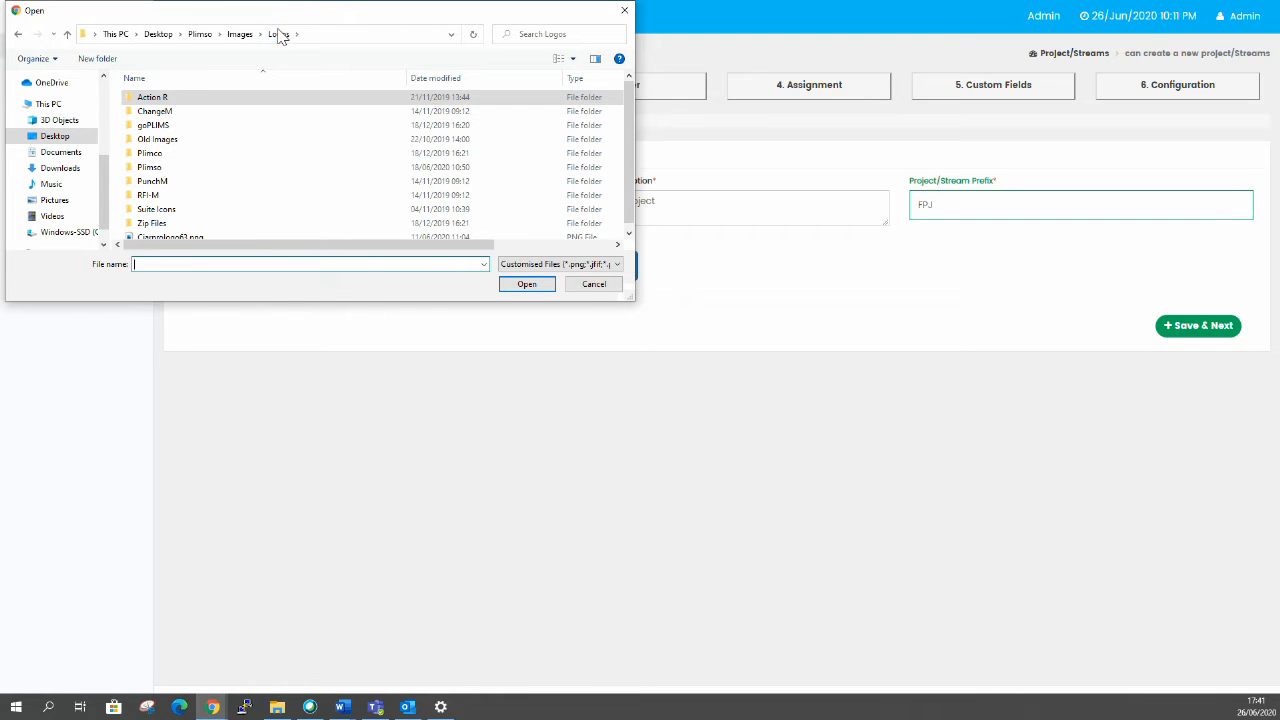
pyautogui.doubleClick(158, 99)
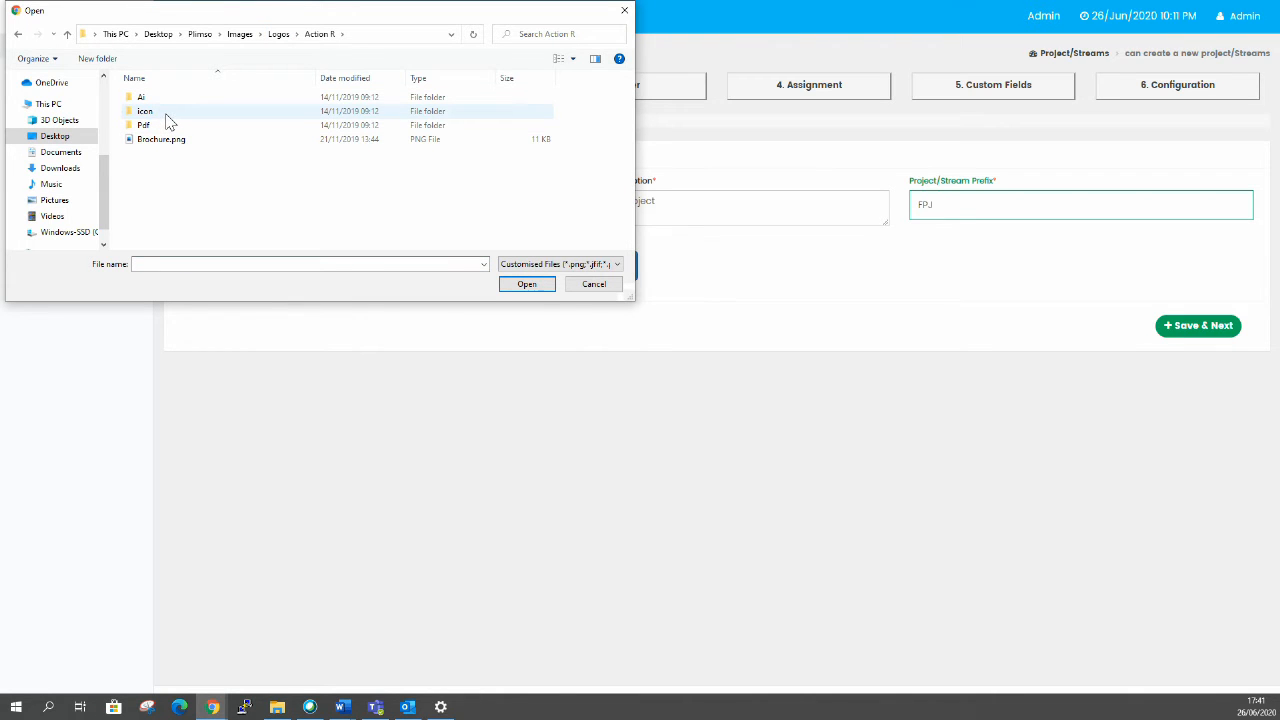
pyautogui.doubleClick(162, 113)
pyautogui.click(180, 100)
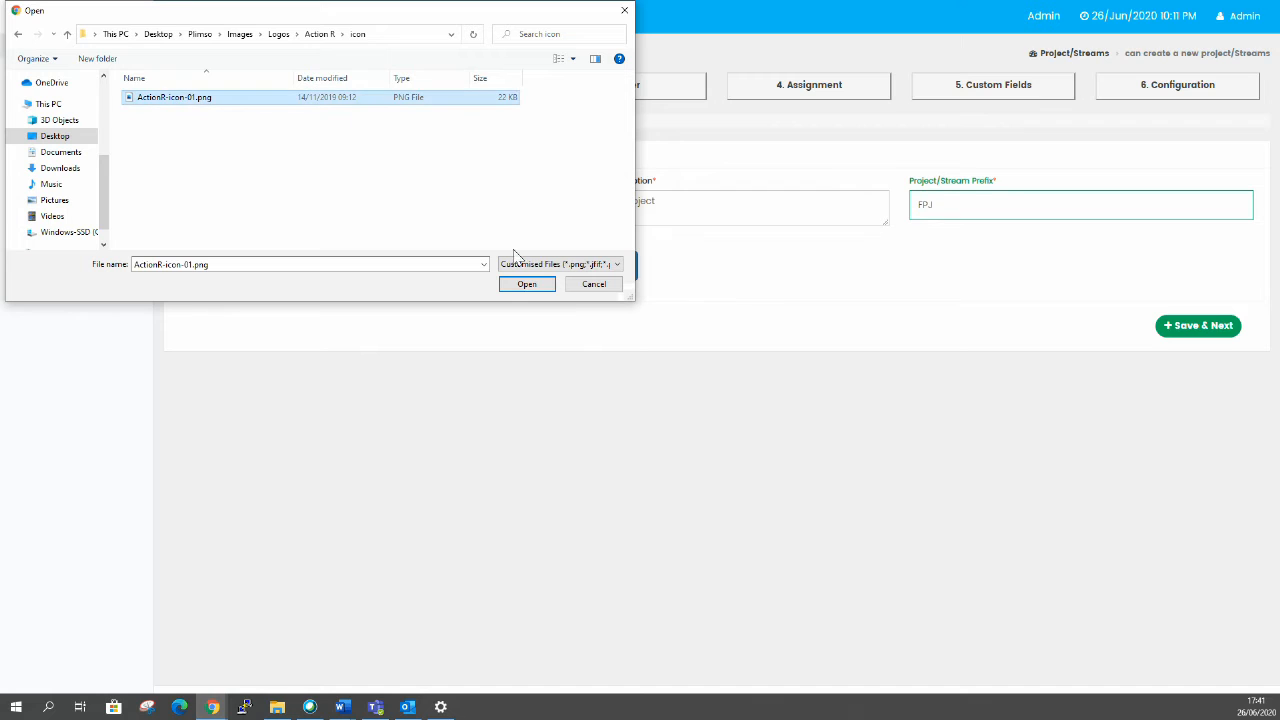
pyautogui.click(527, 285)
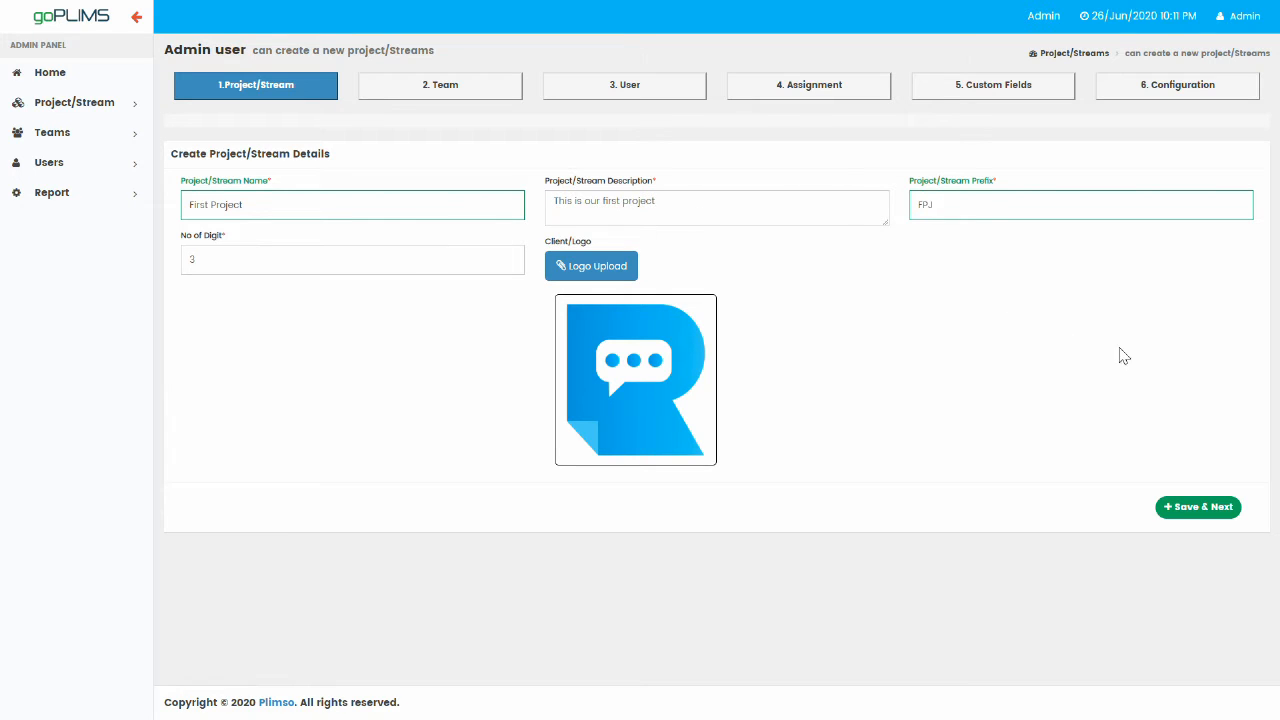
pyautogui.click(1203, 512)
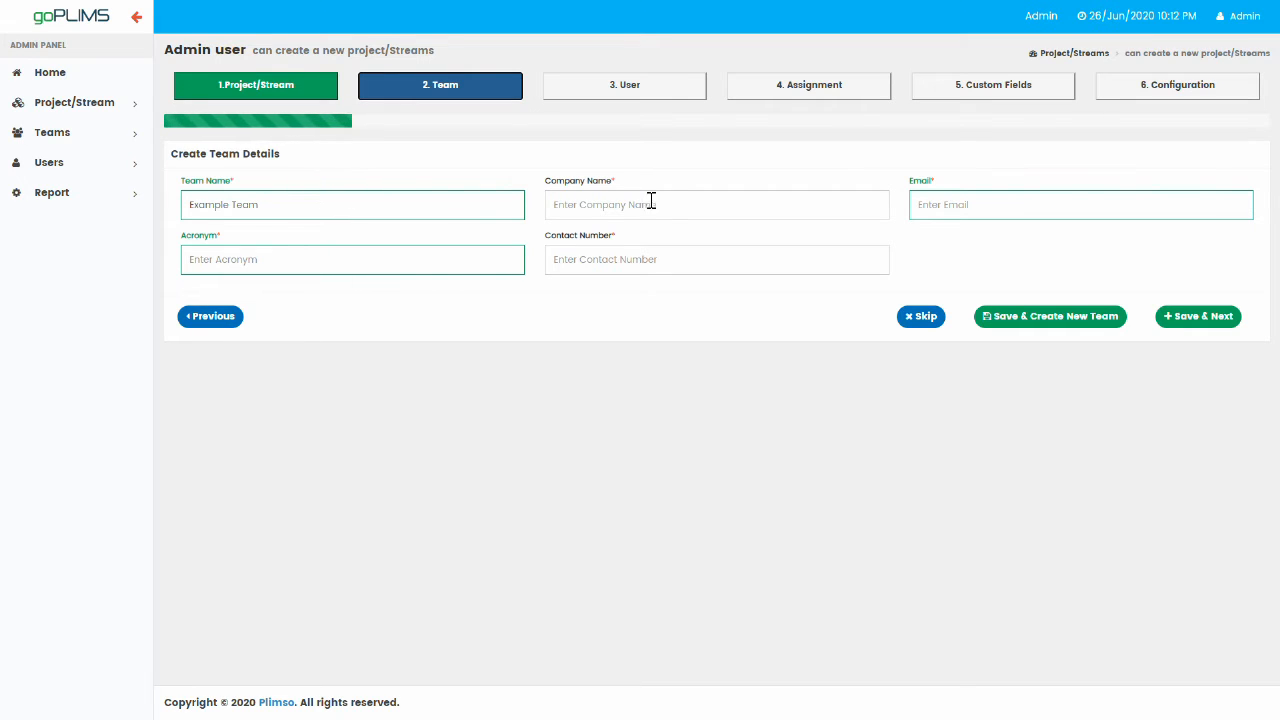
# Save team with company Plimso, the team e-mail, acronym EXT and contact number, opening a new form.
pyautogui.click(691, 204)
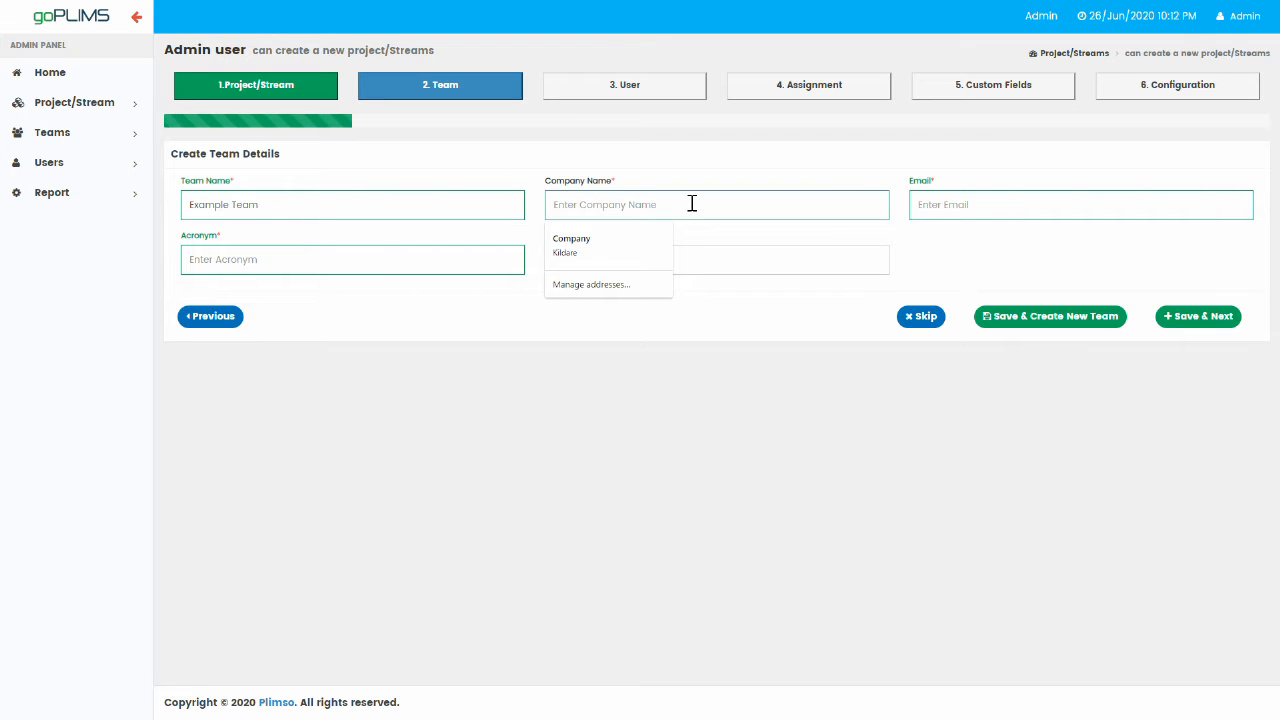
pyautogui.write('Plimso')
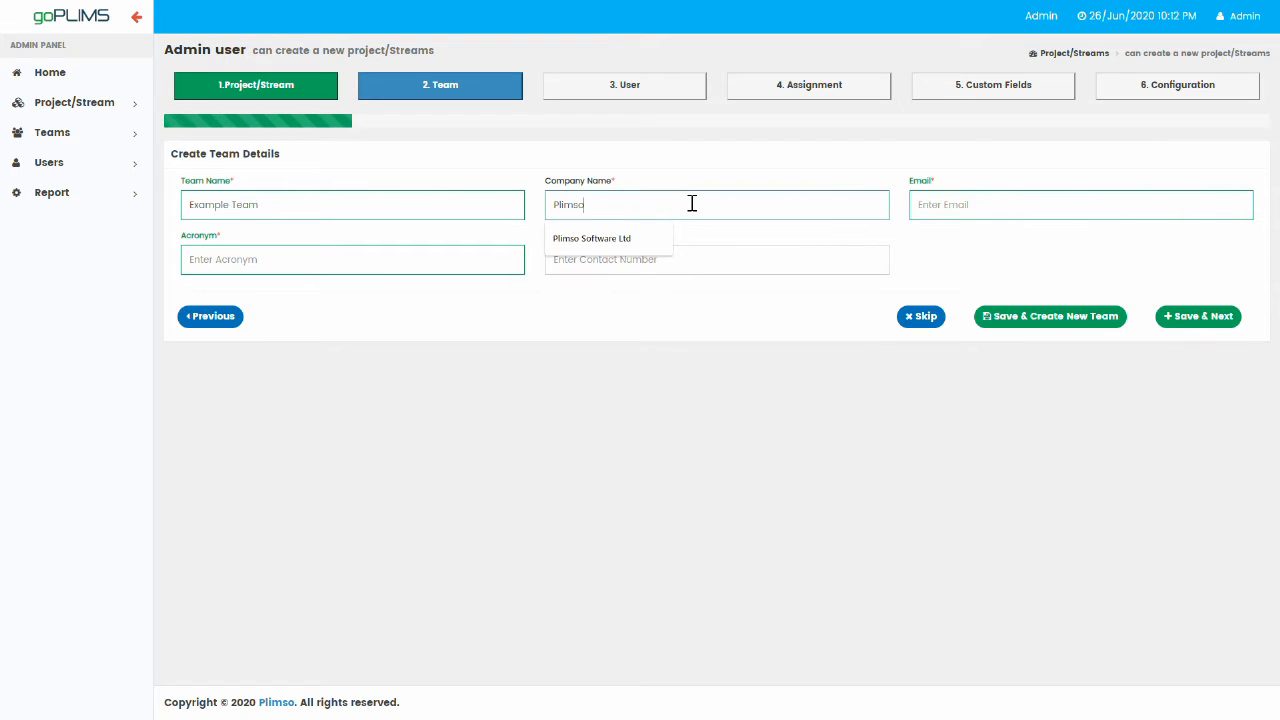
pyautogui.click(786, 172)
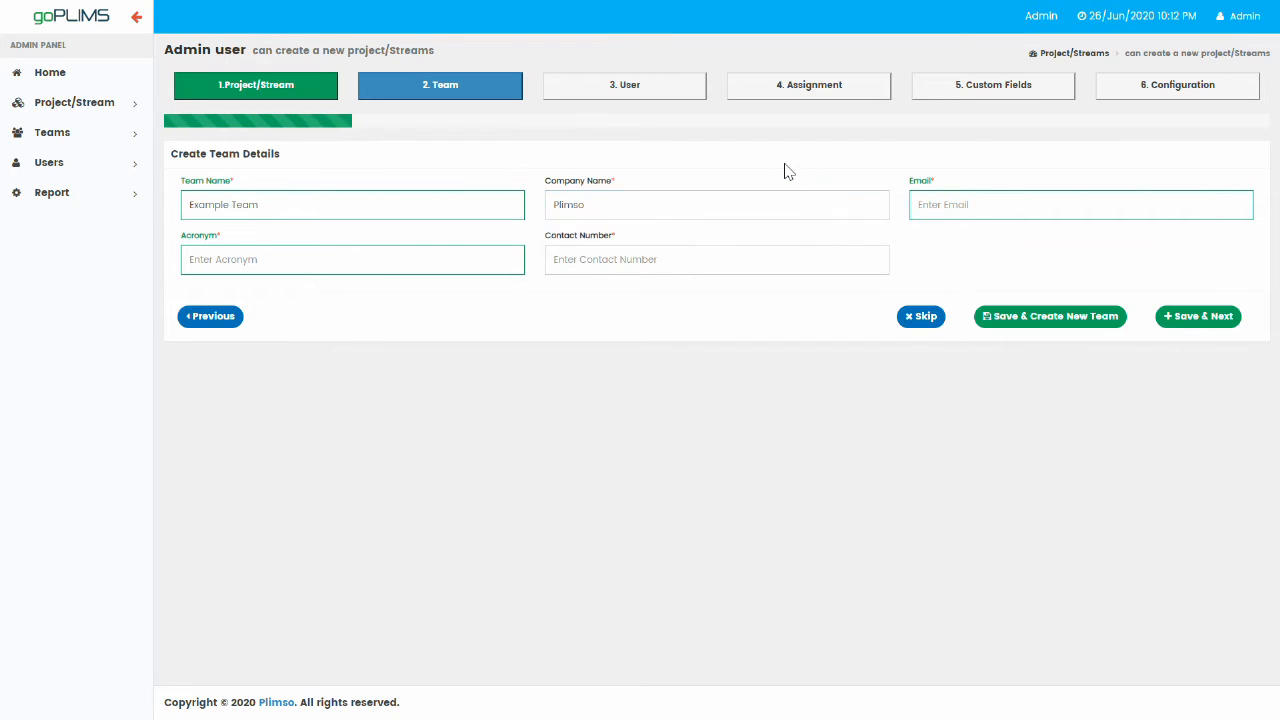
pyautogui.click(978, 205)
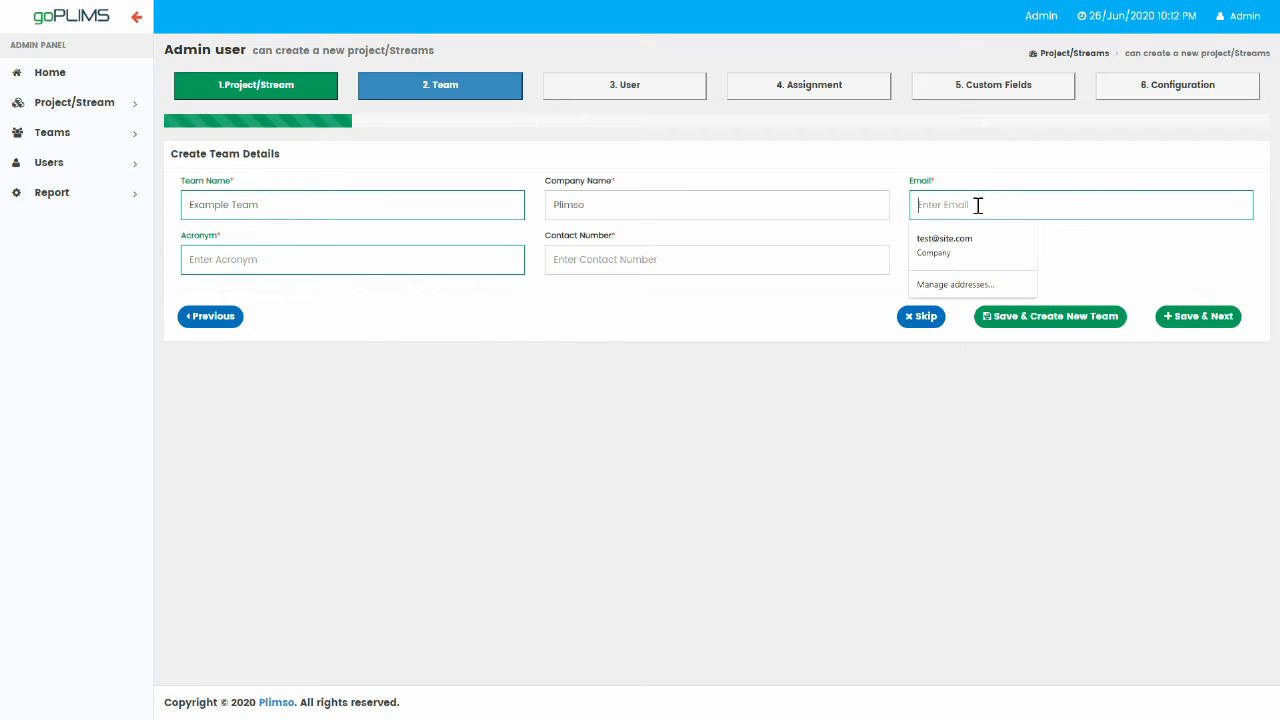
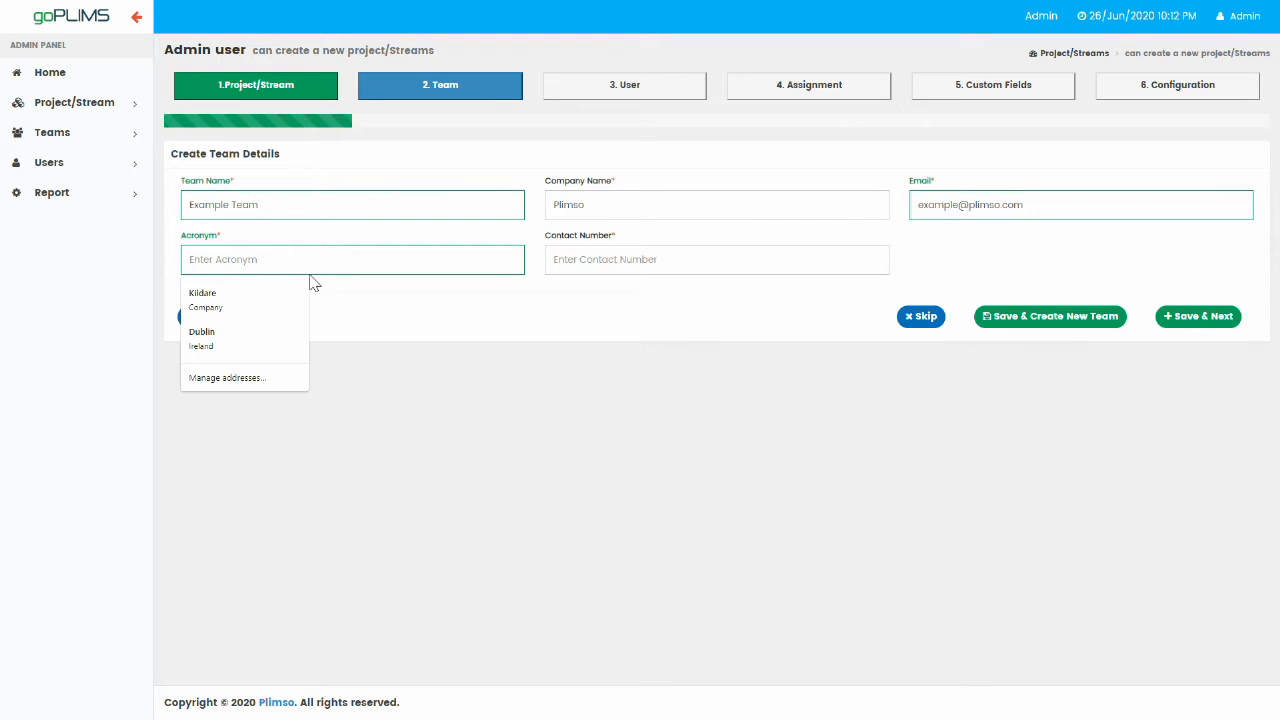
pyautogui.write('EXT')
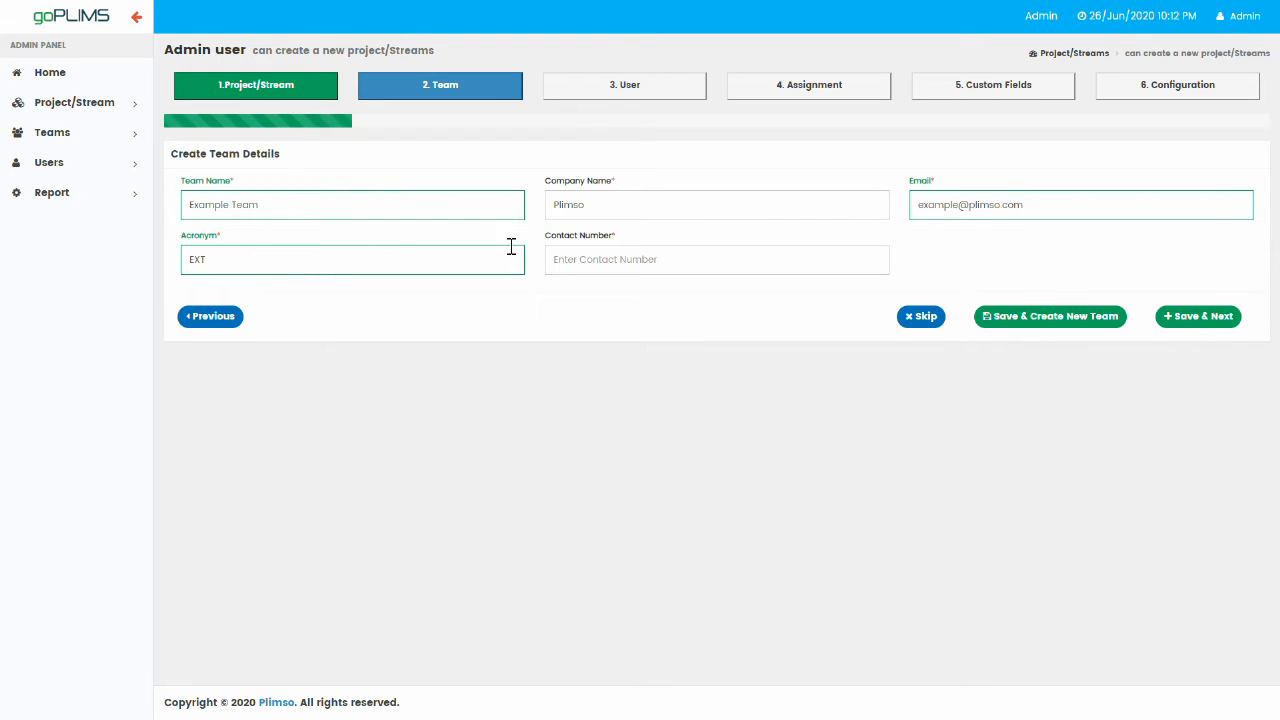
pyautogui.click(587, 260)
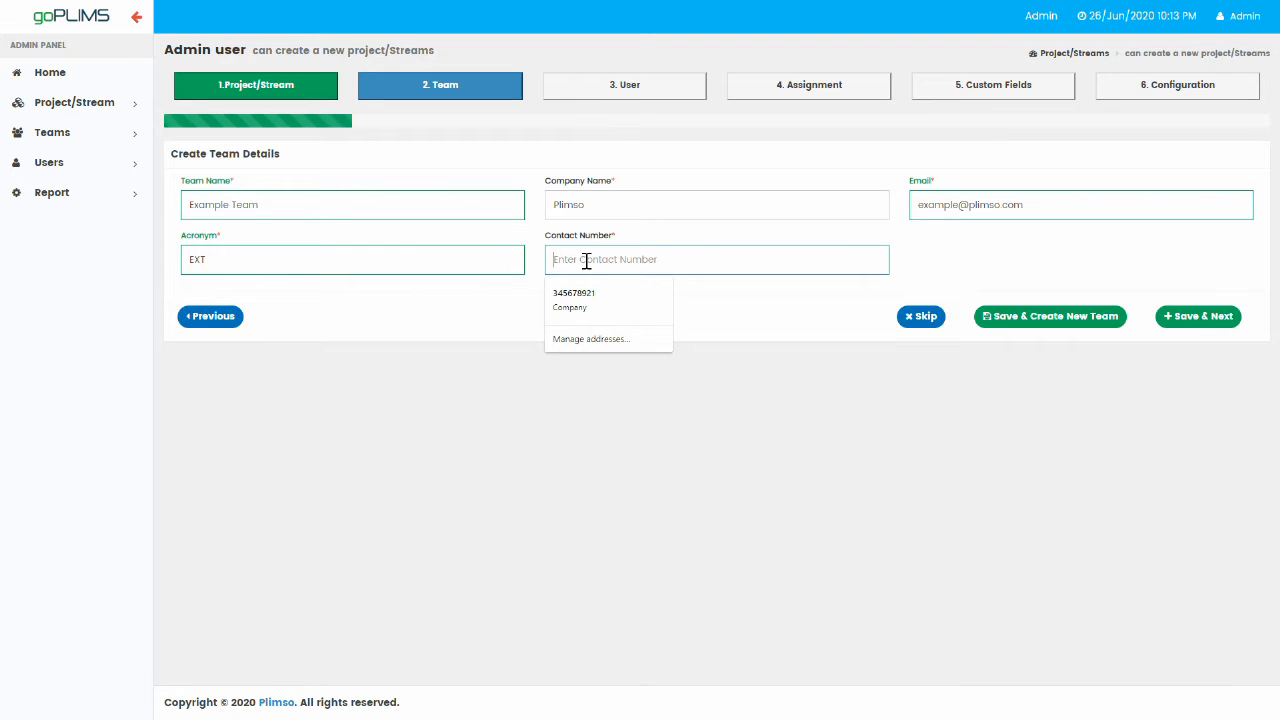
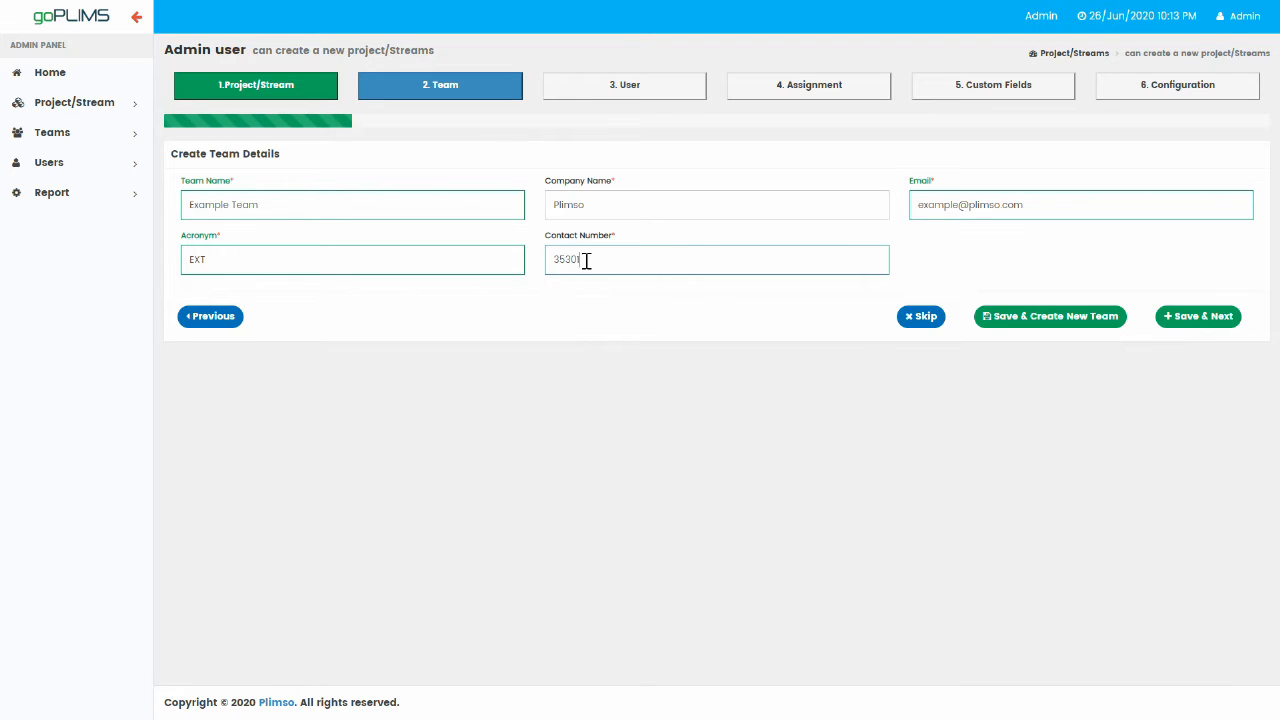
pyautogui.click(1055, 330)
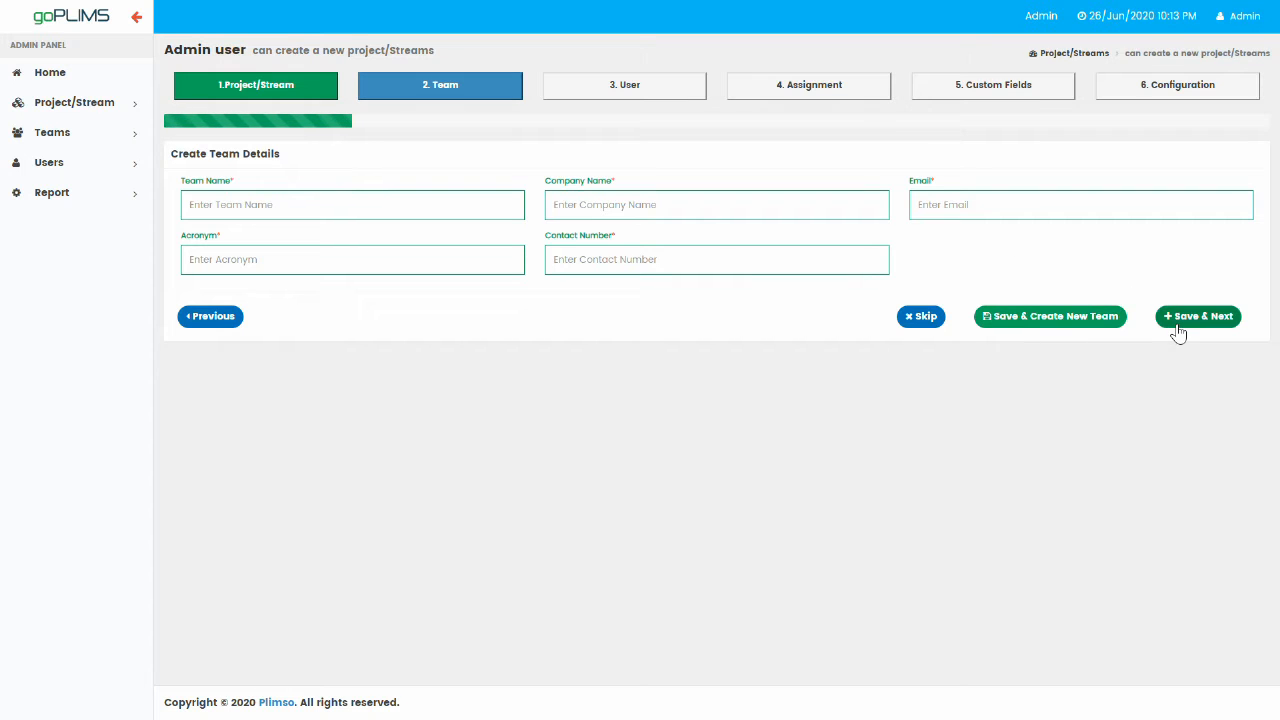
# Enter the new user's e-mail address, display name and acronym BD2.
pyautogui.click(922, 317)
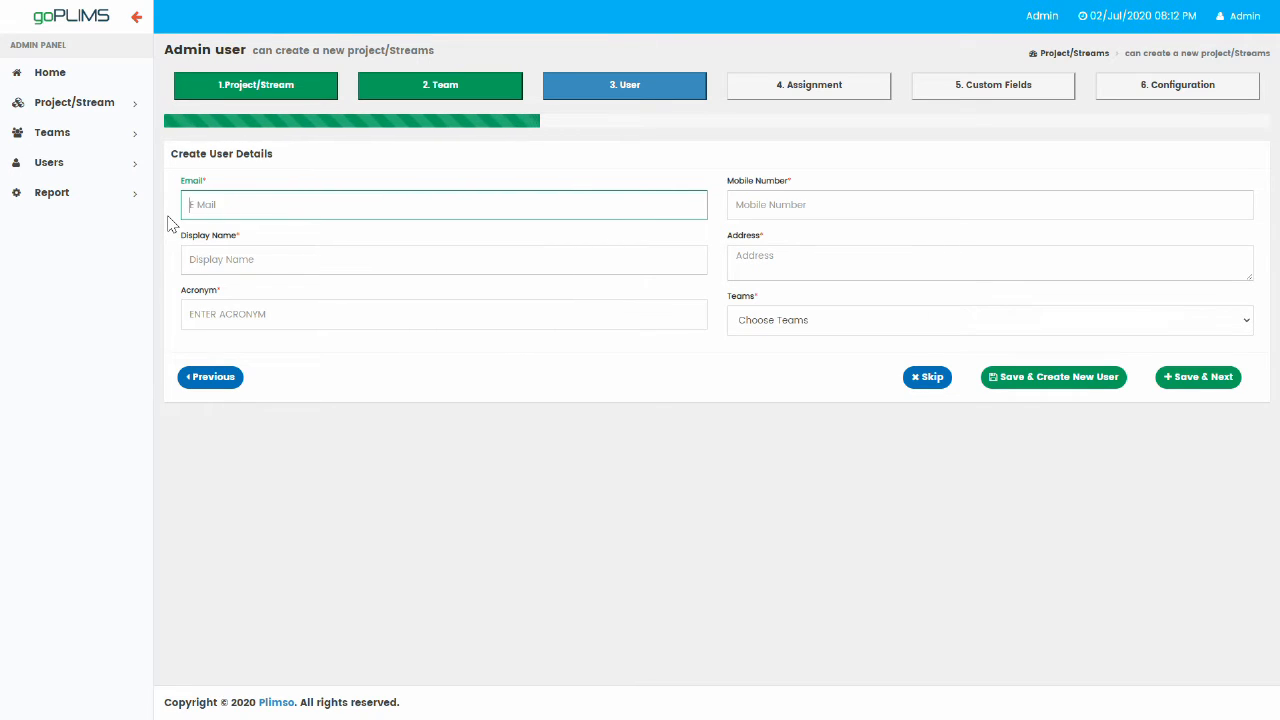
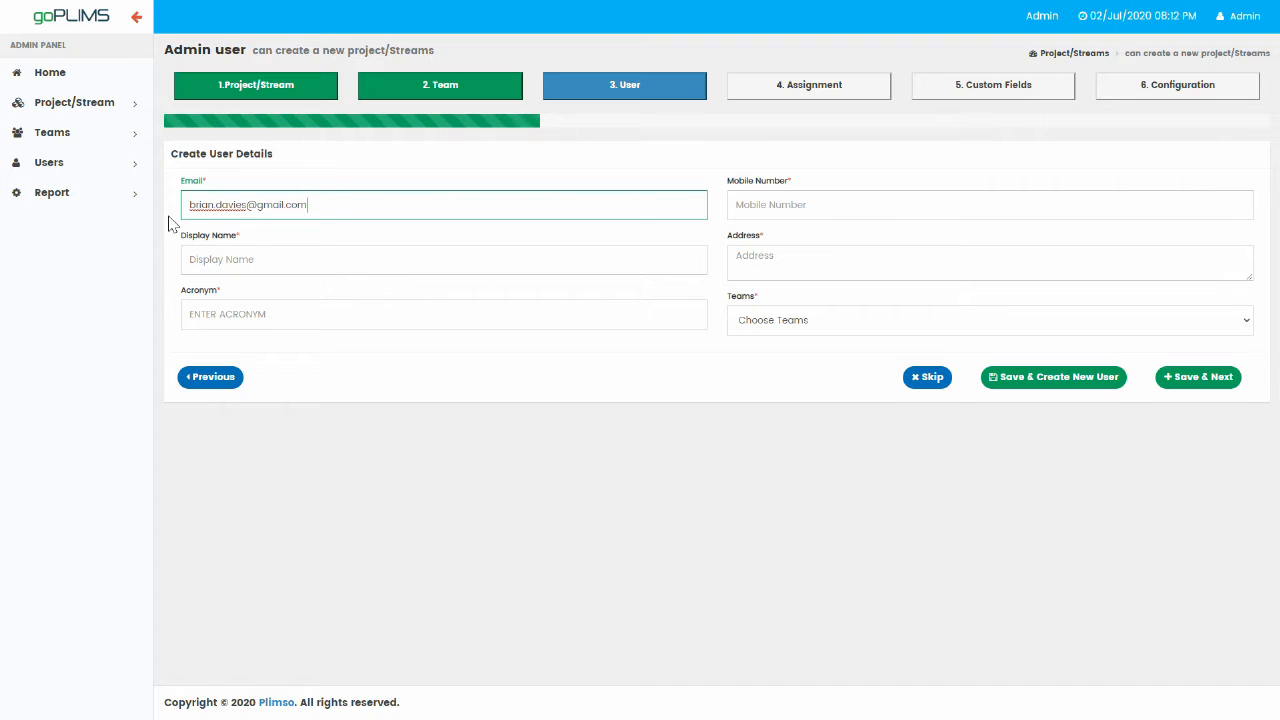
pyautogui.click(270, 263)
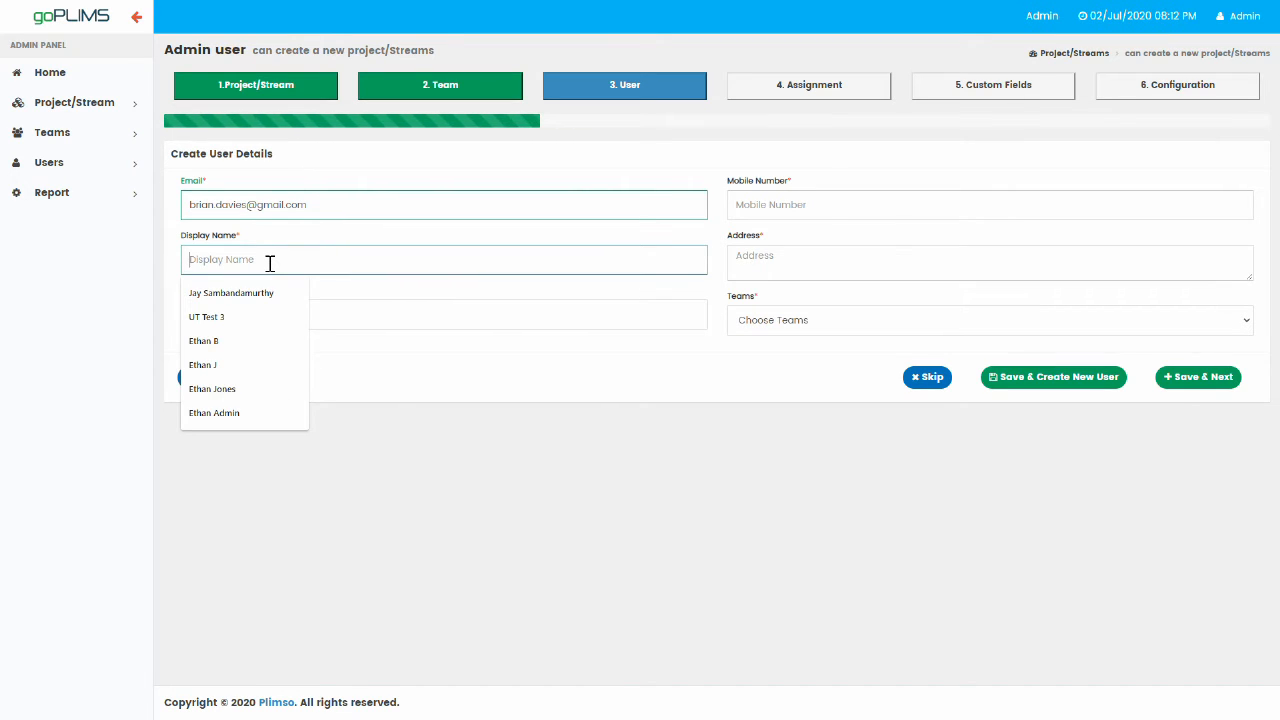
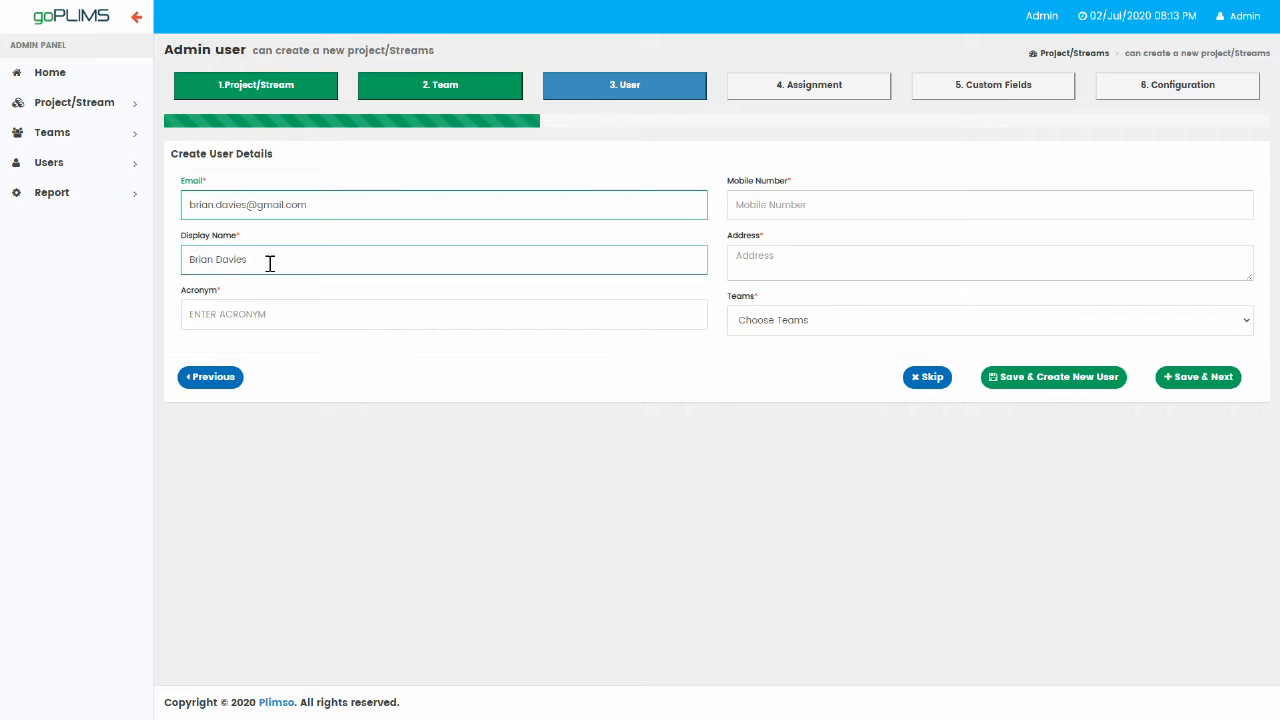
pyautogui.click(305, 315)
pyautogui.write('B')
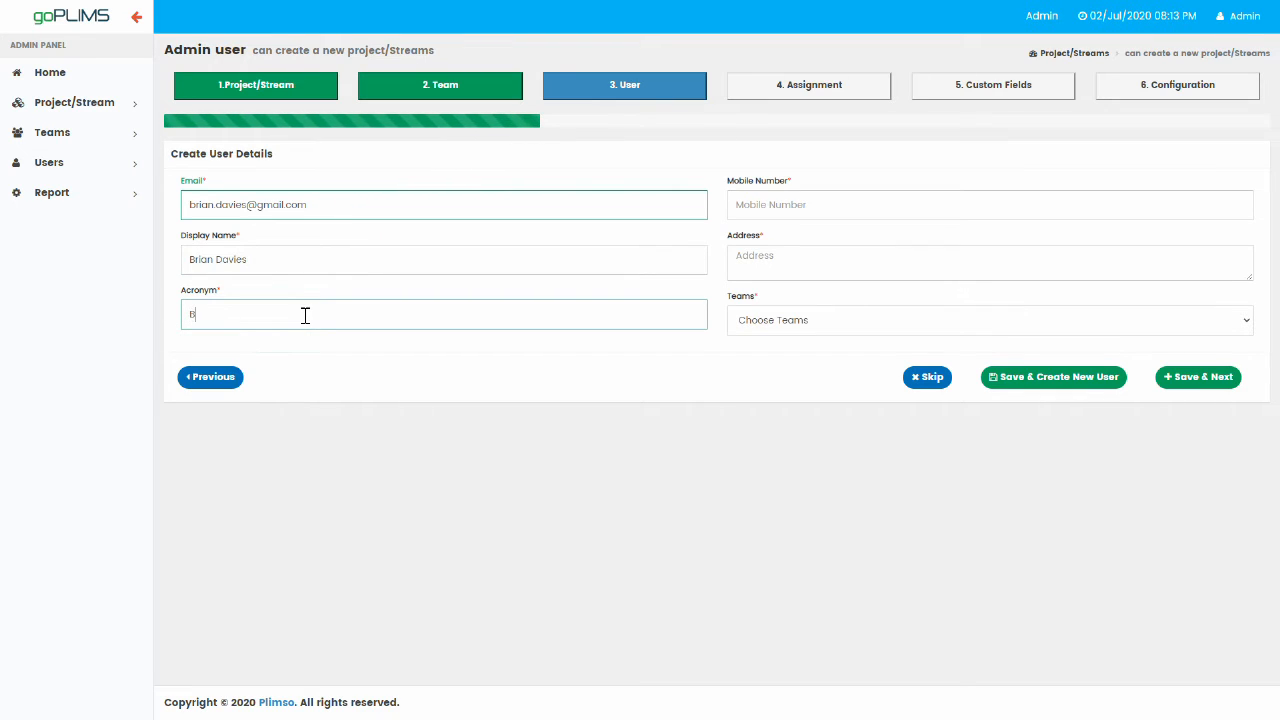
pyautogui.write('D2')
# Add the user's mobile number and address, dismissing the address suggestions.
pyautogui.click(834, 203)
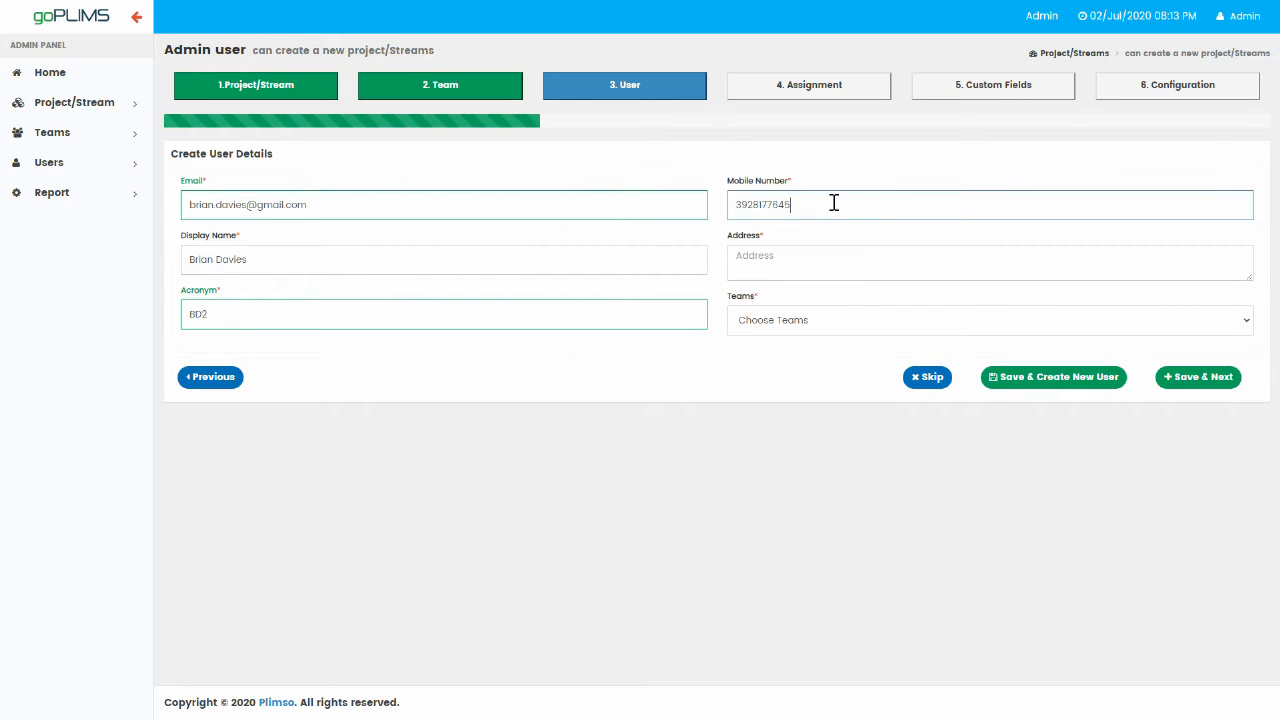
pyautogui.click(803, 262)
pyautogui.write('An ')
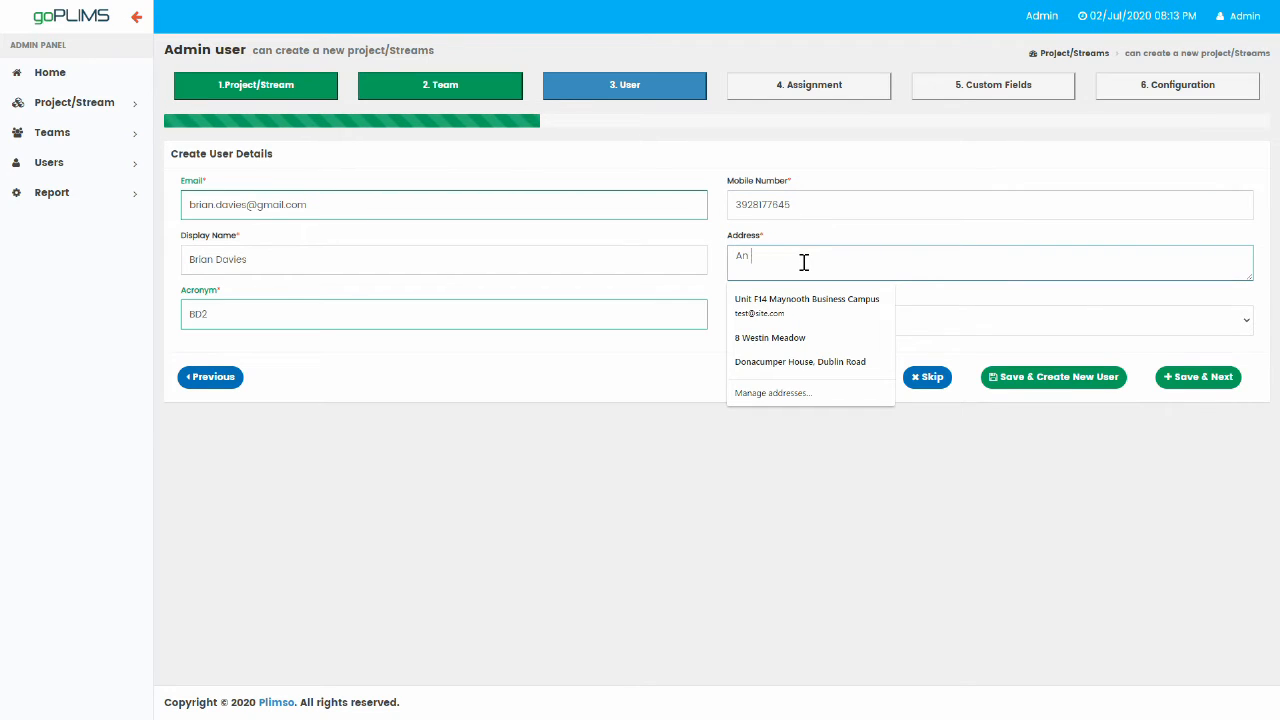
pyautogui.write('example andress')
pyautogui.click(760, 458)
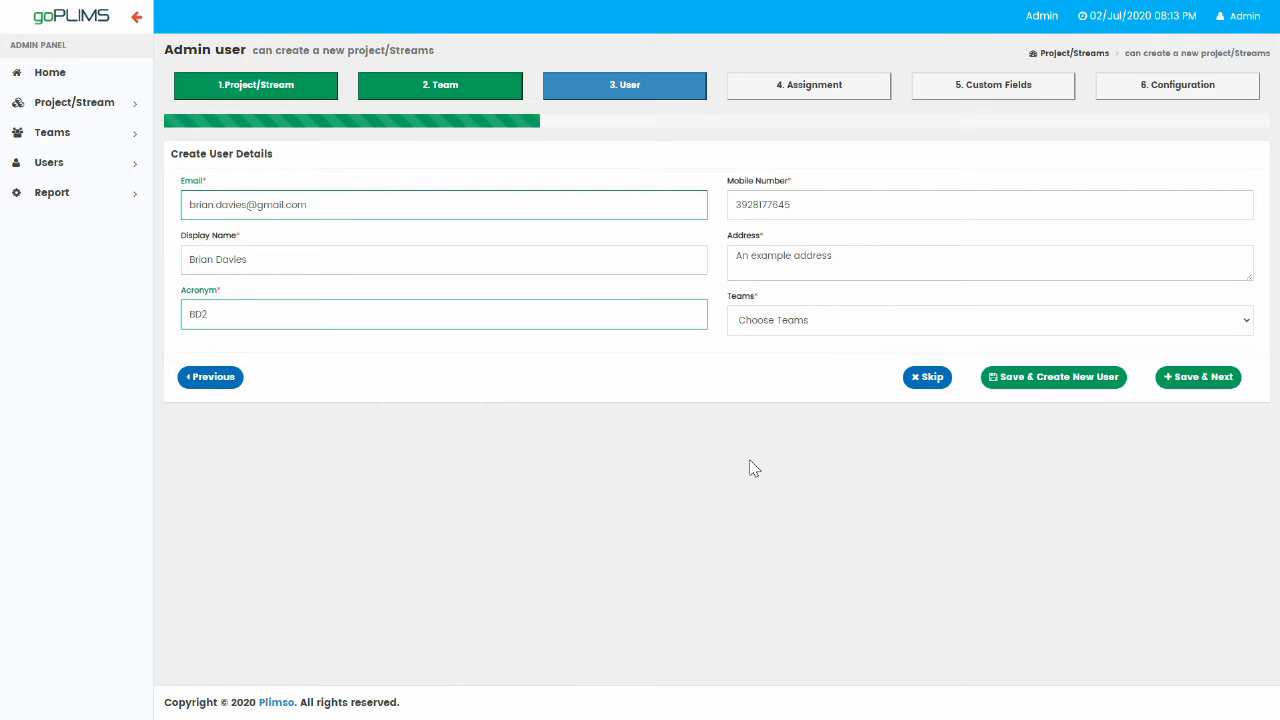
# Put the user in Example Team, save them, and skip to step 4, Assign Users to Teams.
pyautogui.click(888, 326)
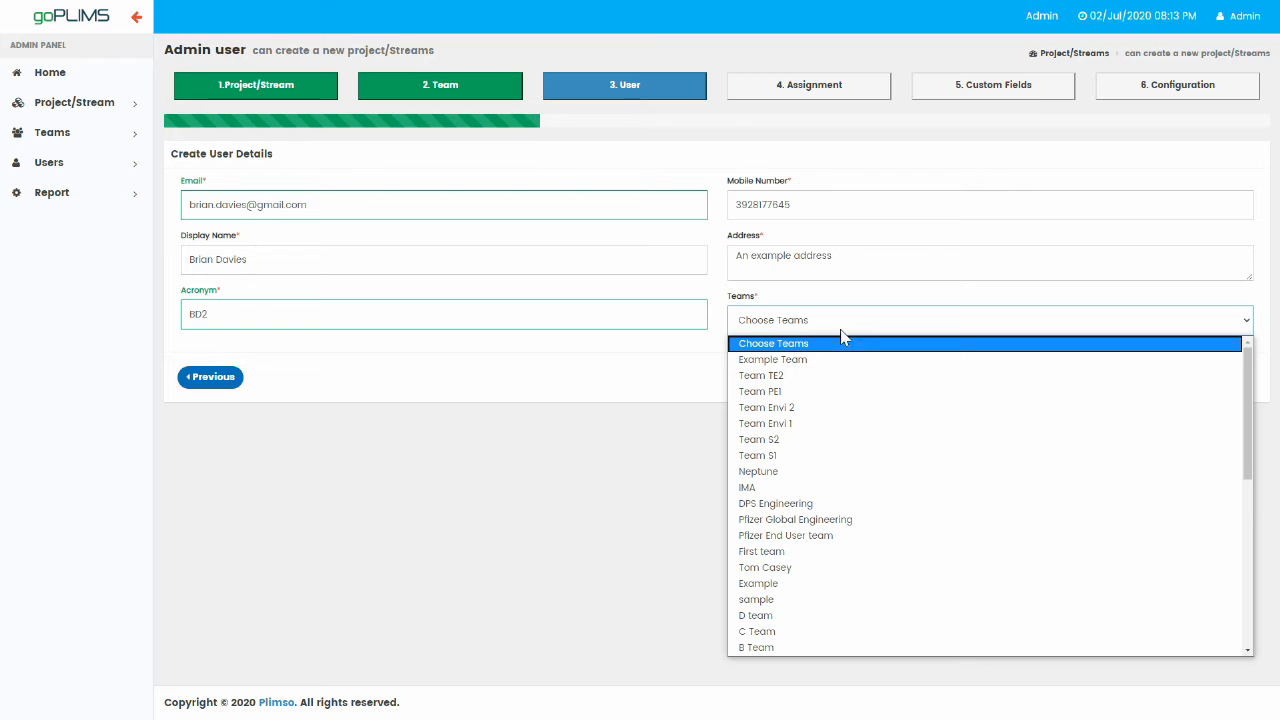
pyautogui.click(815, 362)
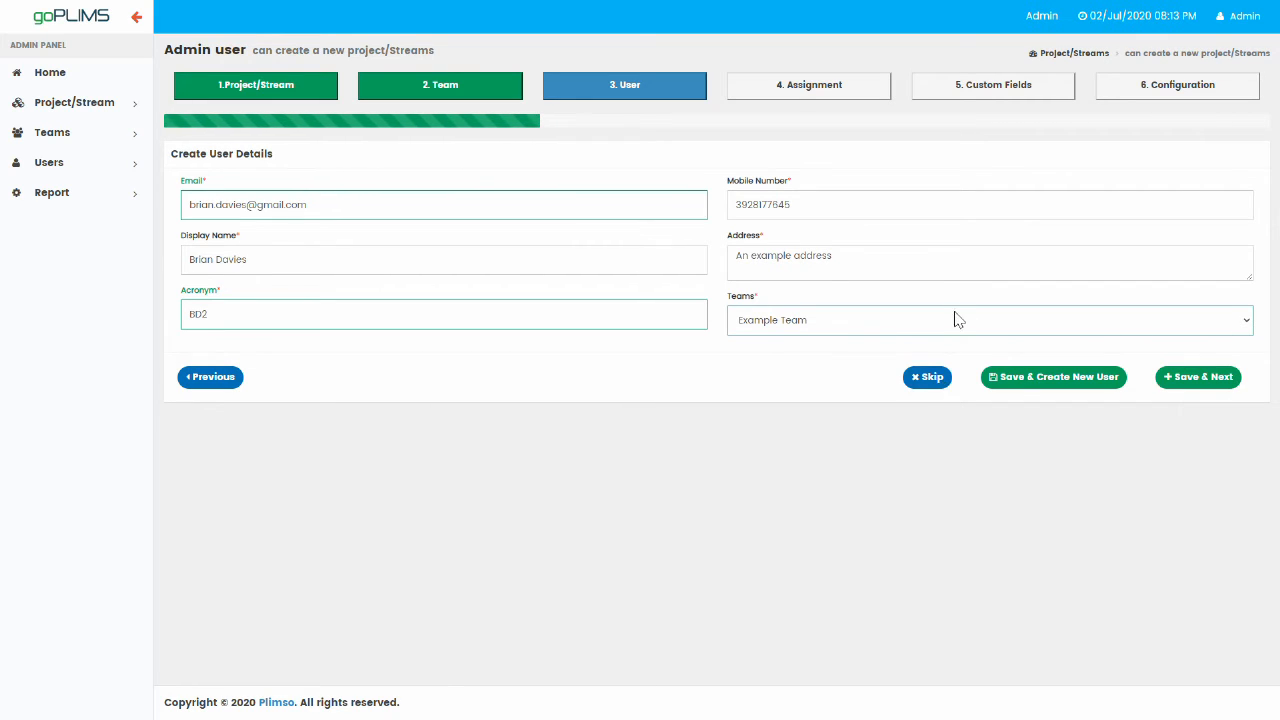
pyautogui.click(1052, 385)
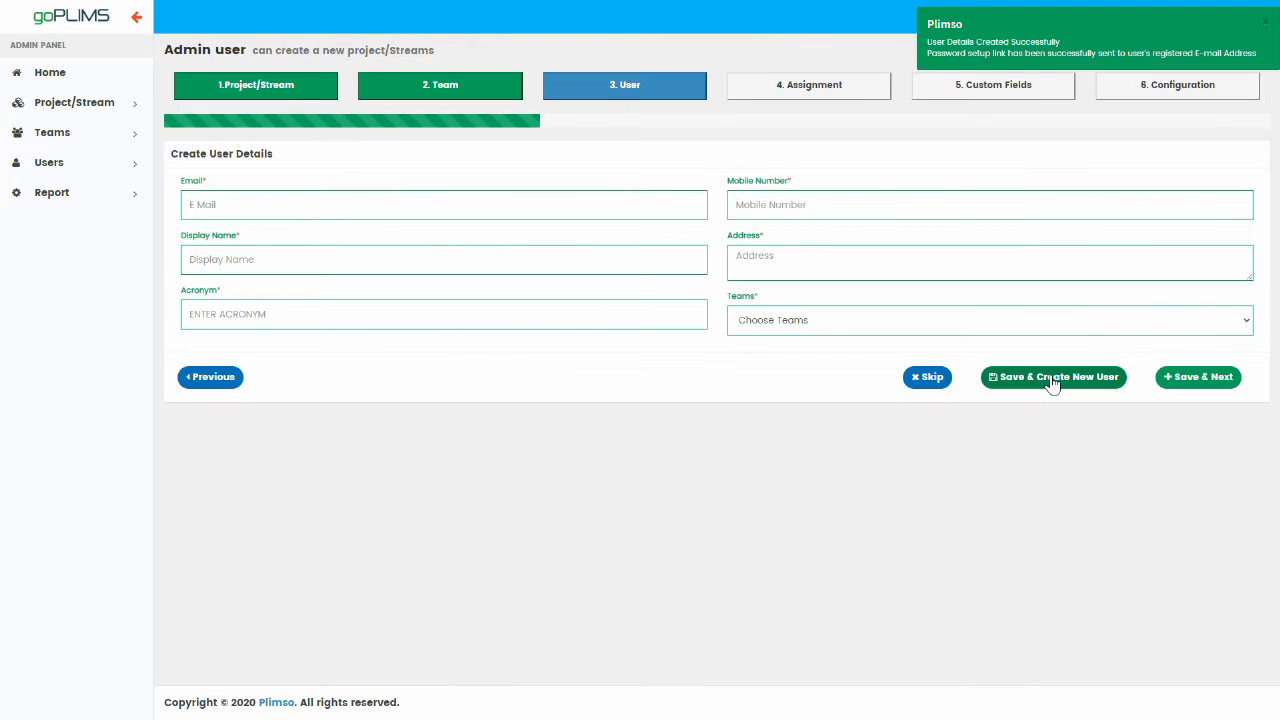
pyautogui.click(1072, 380)
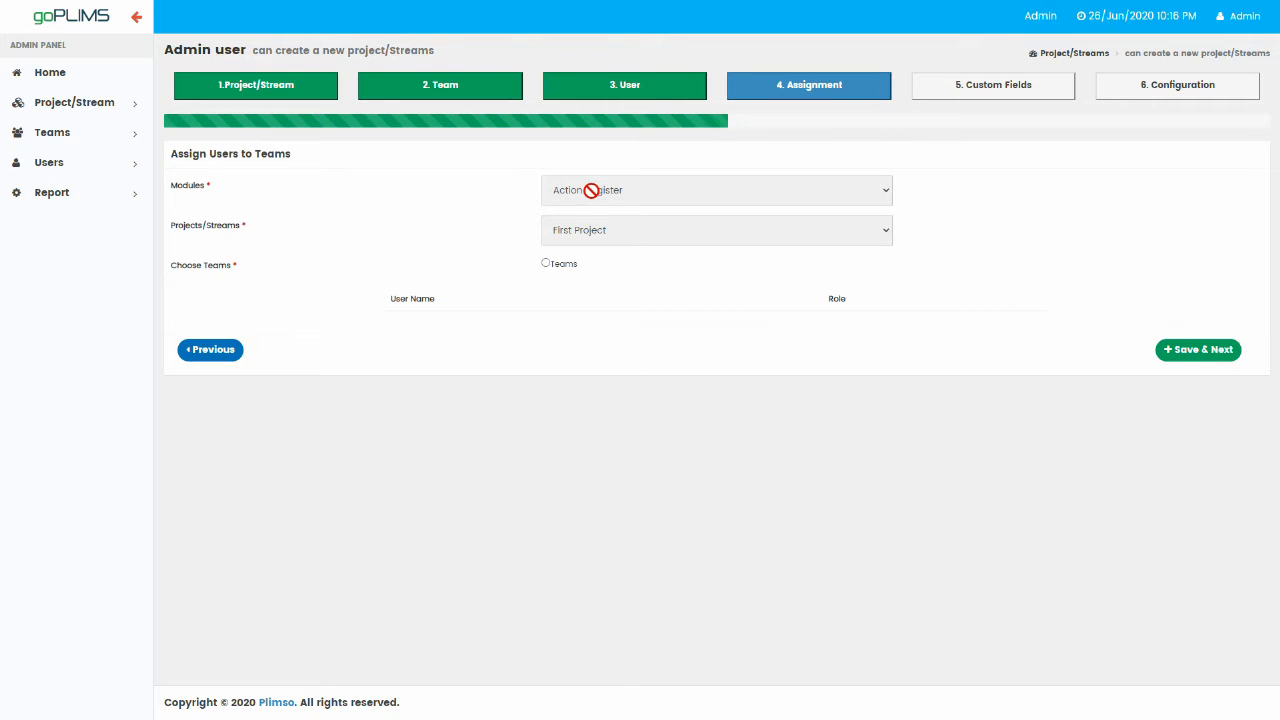
# Assign Example Team by team, giving its members Project Manager and Executer roles.
pyautogui.click(546, 266)
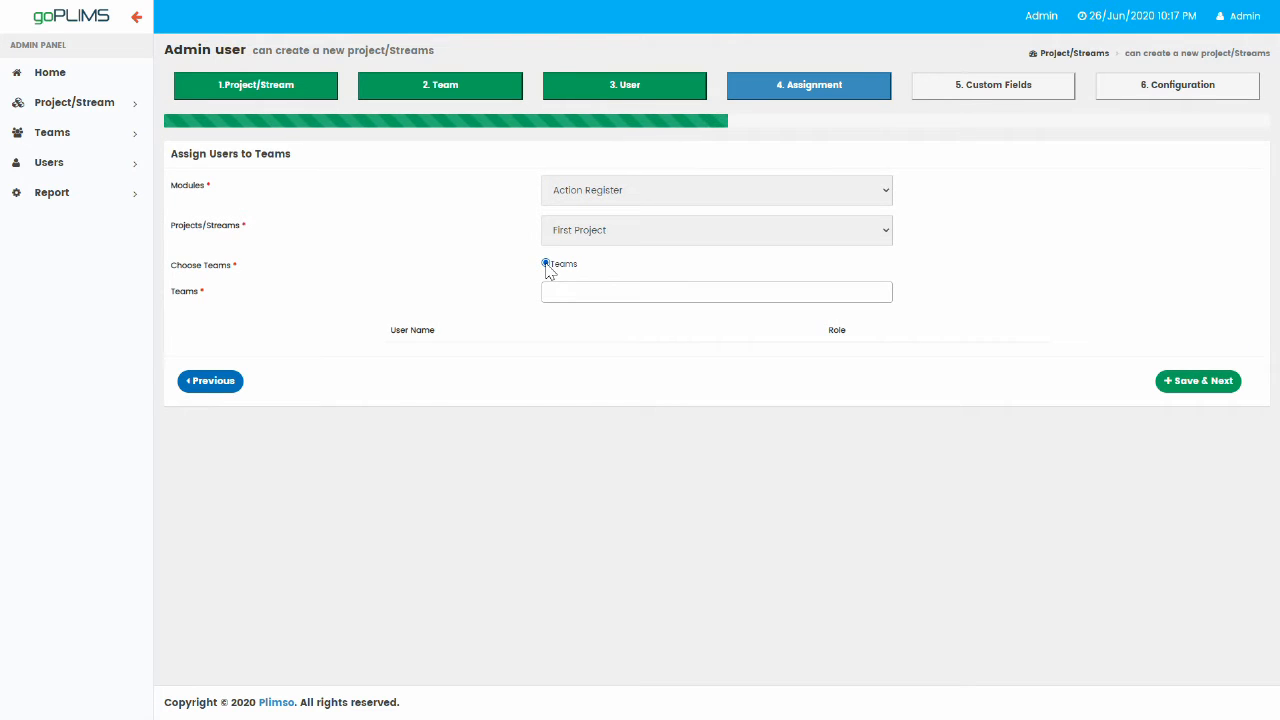
pyautogui.click(583, 295)
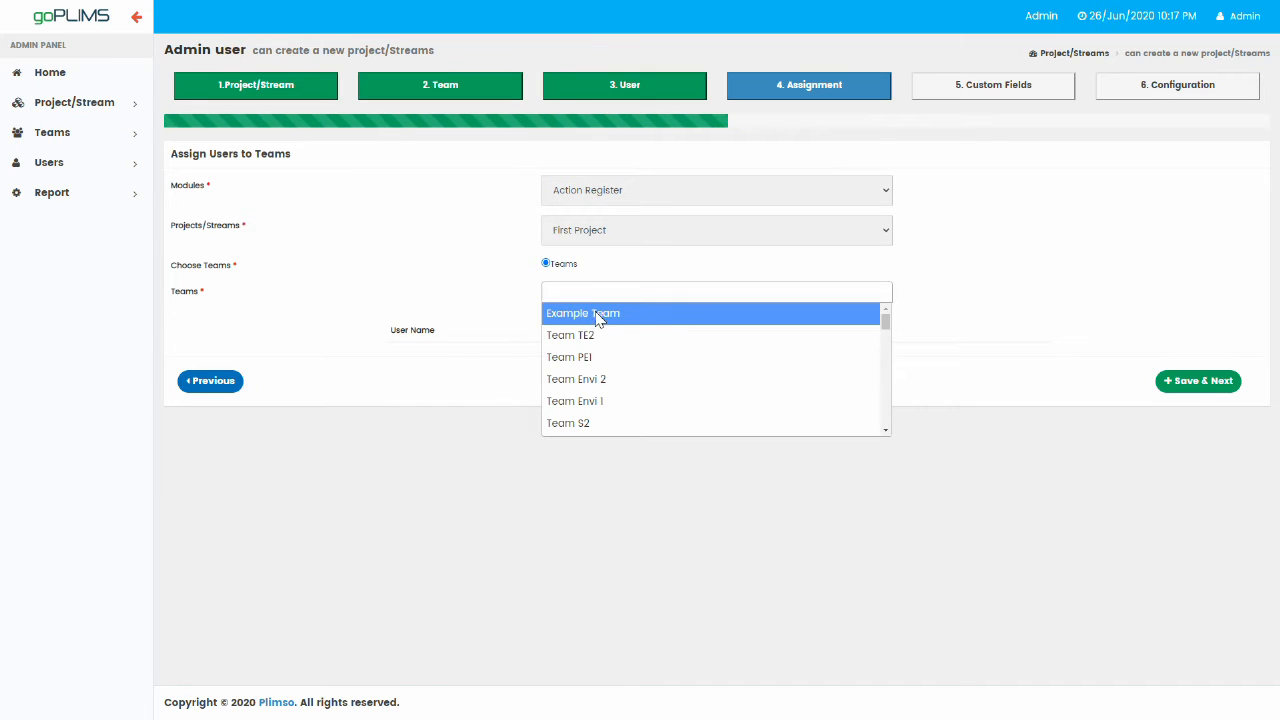
pyautogui.click(597, 316)
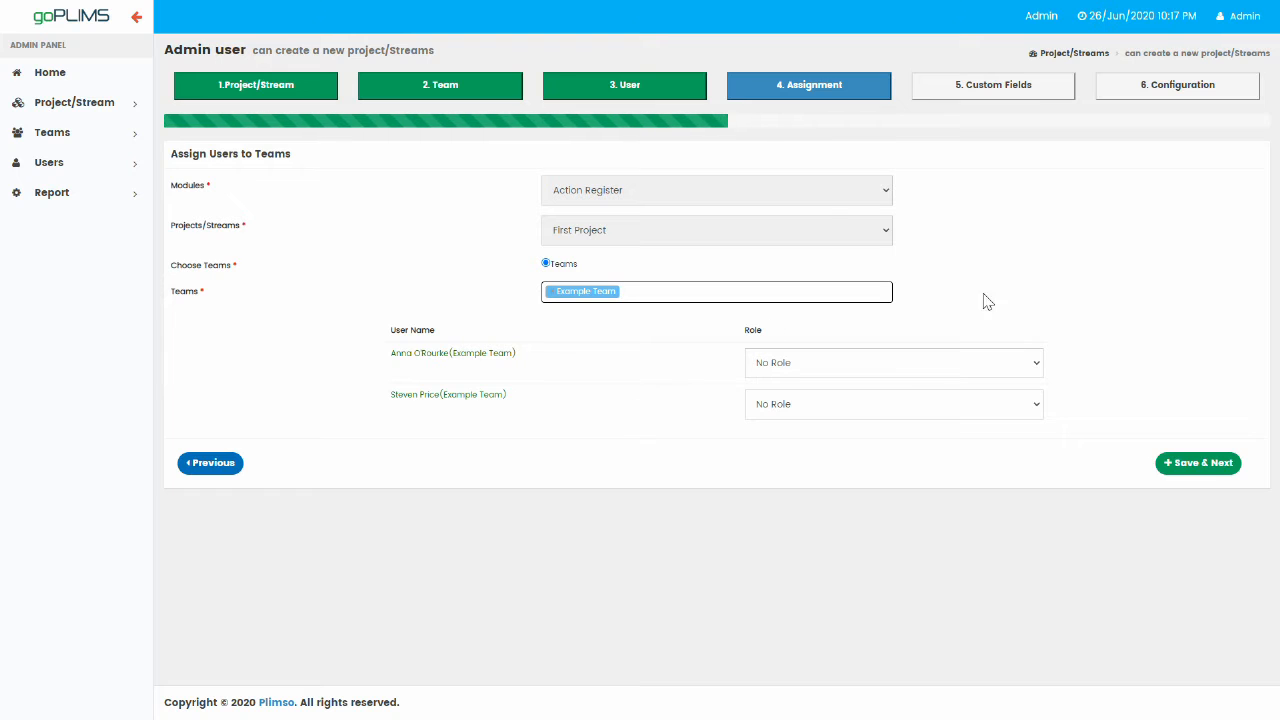
pyautogui.click(1037, 366)
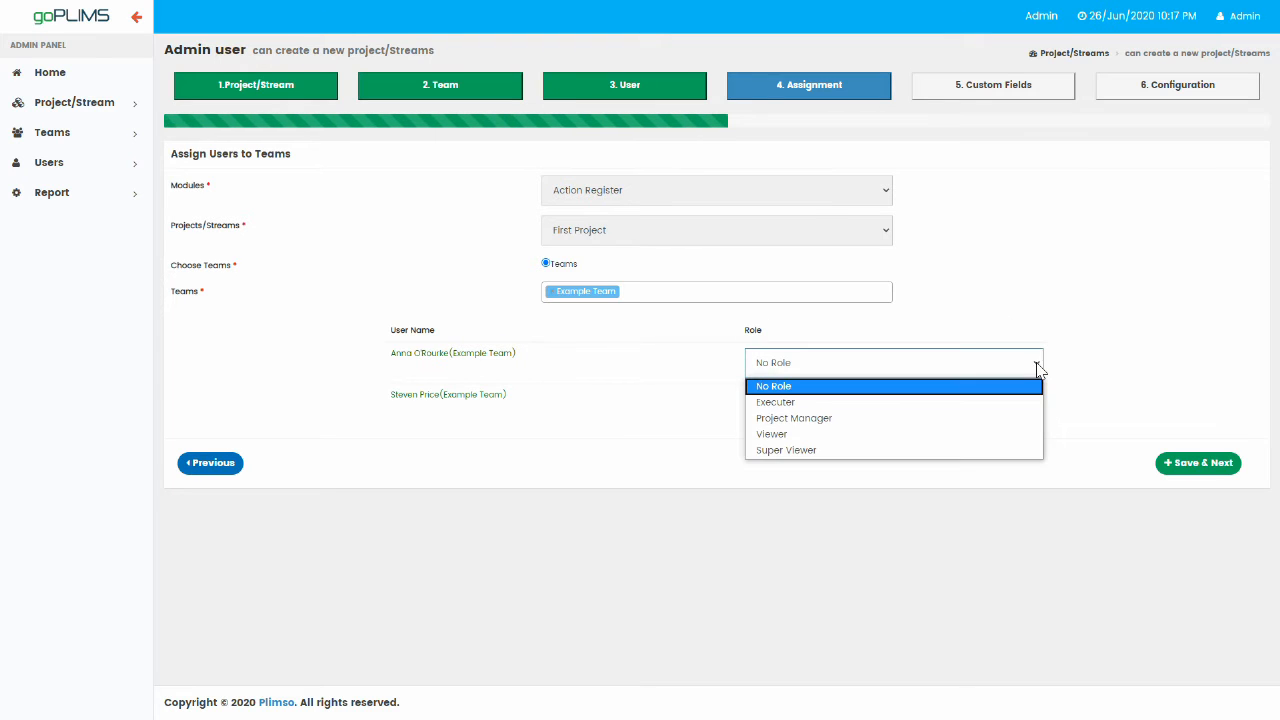
pyautogui.click(857, 427)
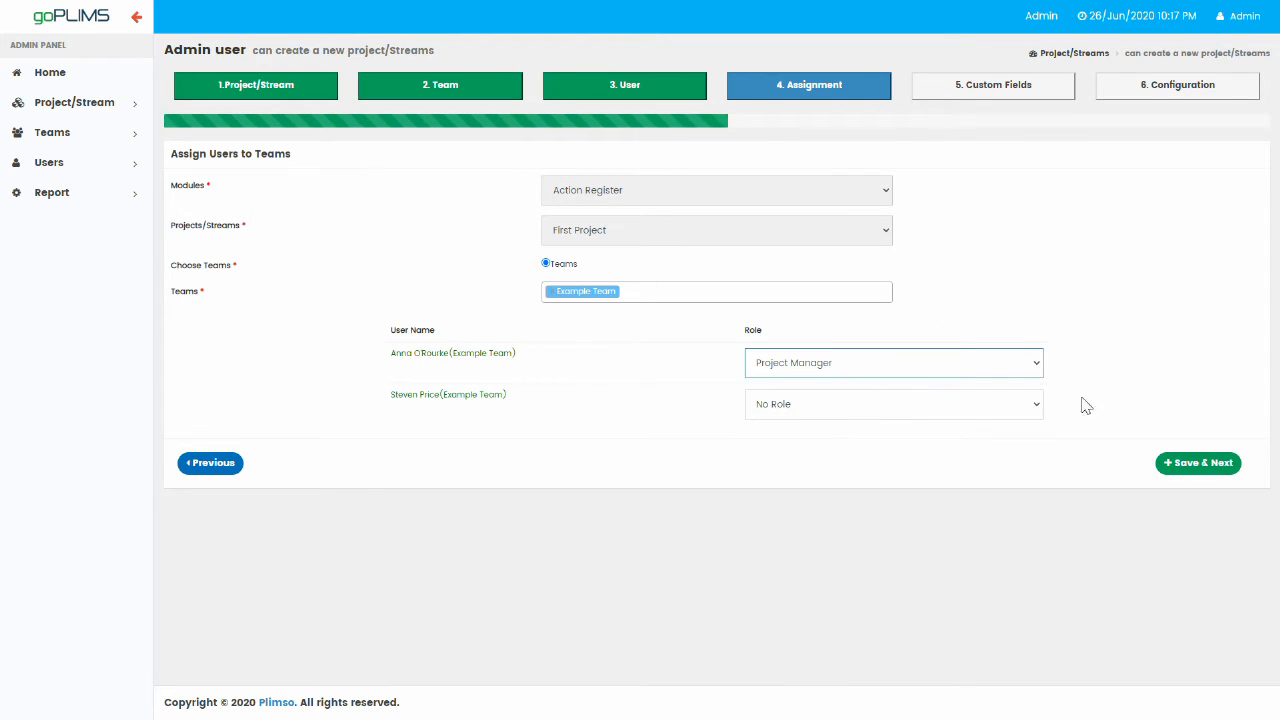
pyautogui.click(1036, 406)
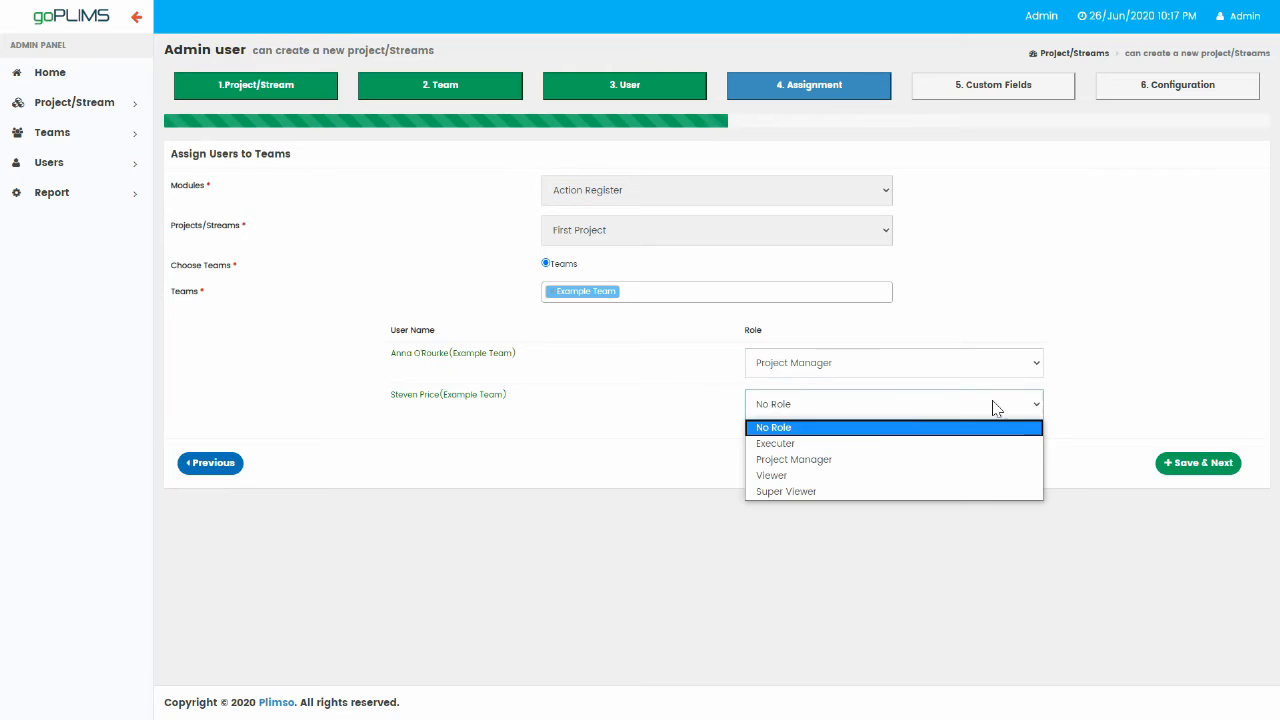
pyautogui.click(855, 444)
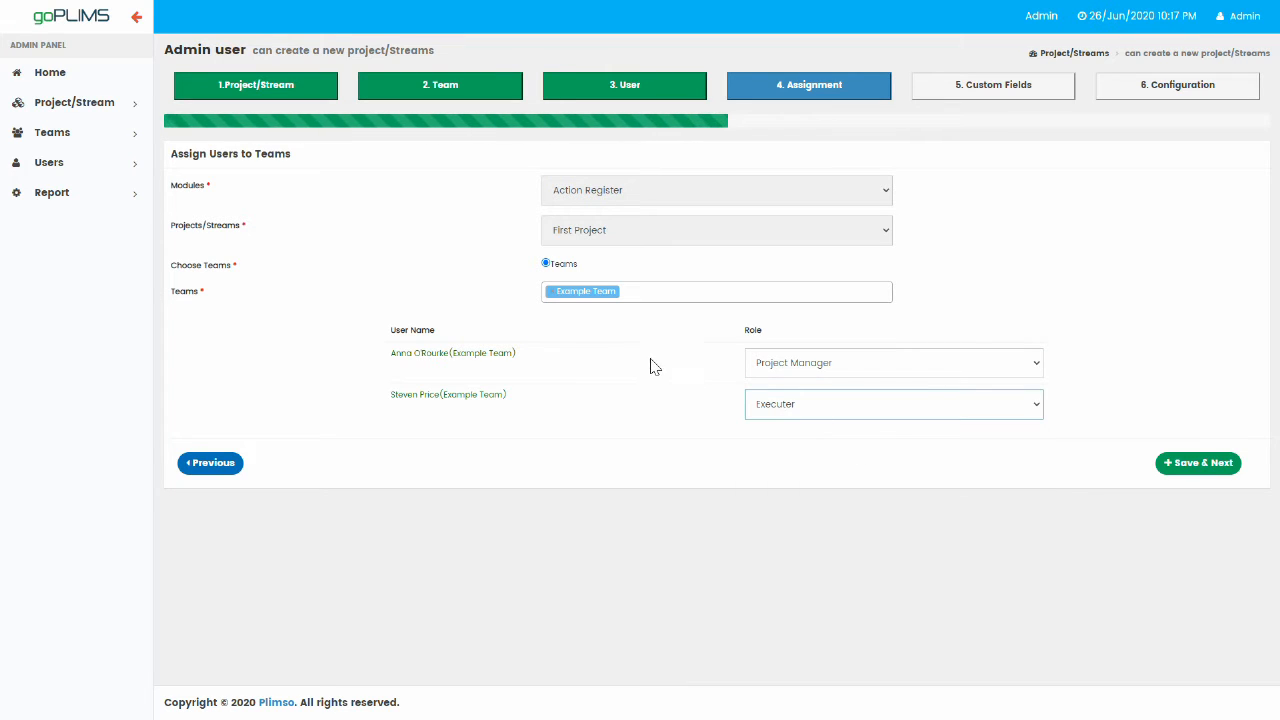
pyautogui.click(645, 295)
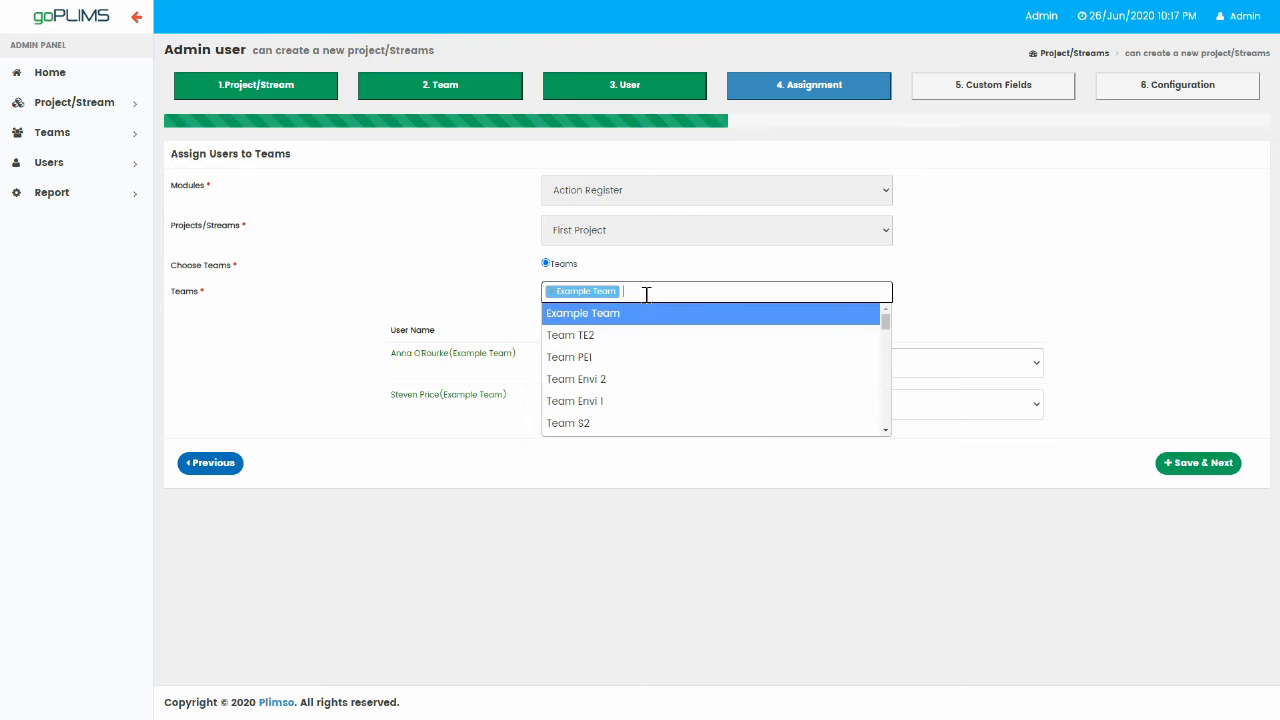
# Add Team TE2 with first member at No Role and second as Viewer, then Save & Next.
pyautogui.click(612, 347)
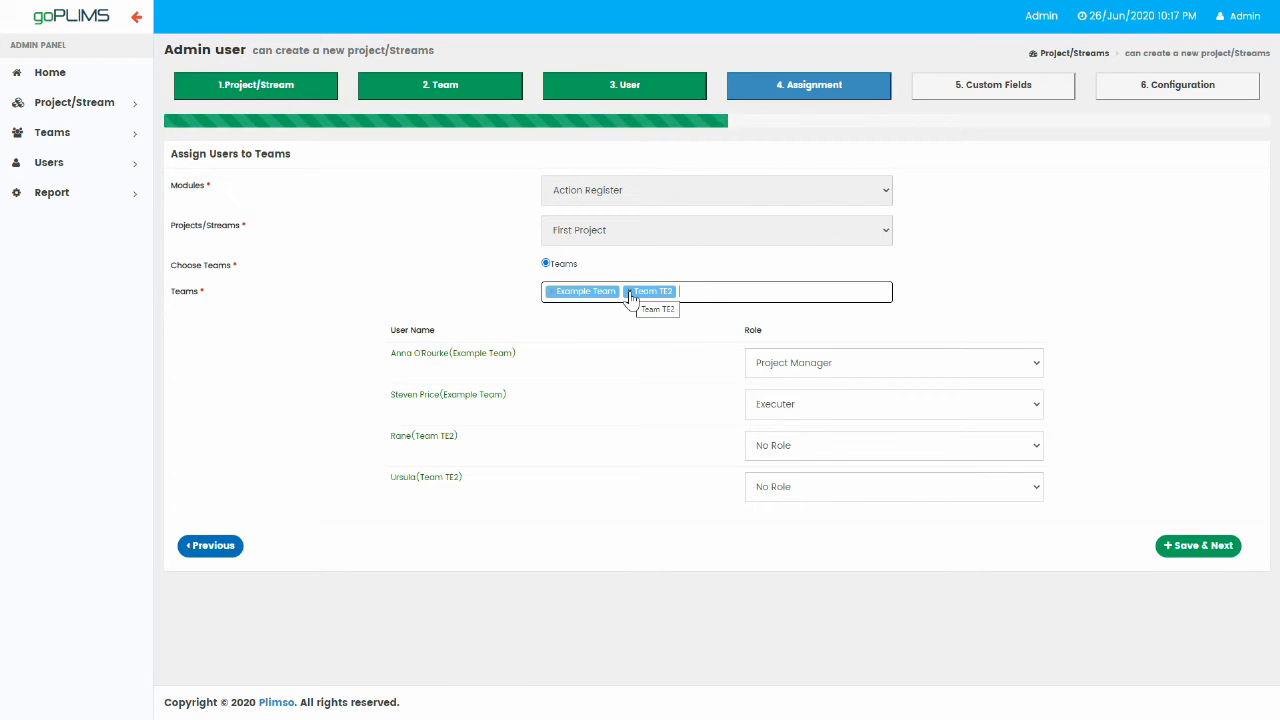
pyautogui.click(845, 447)
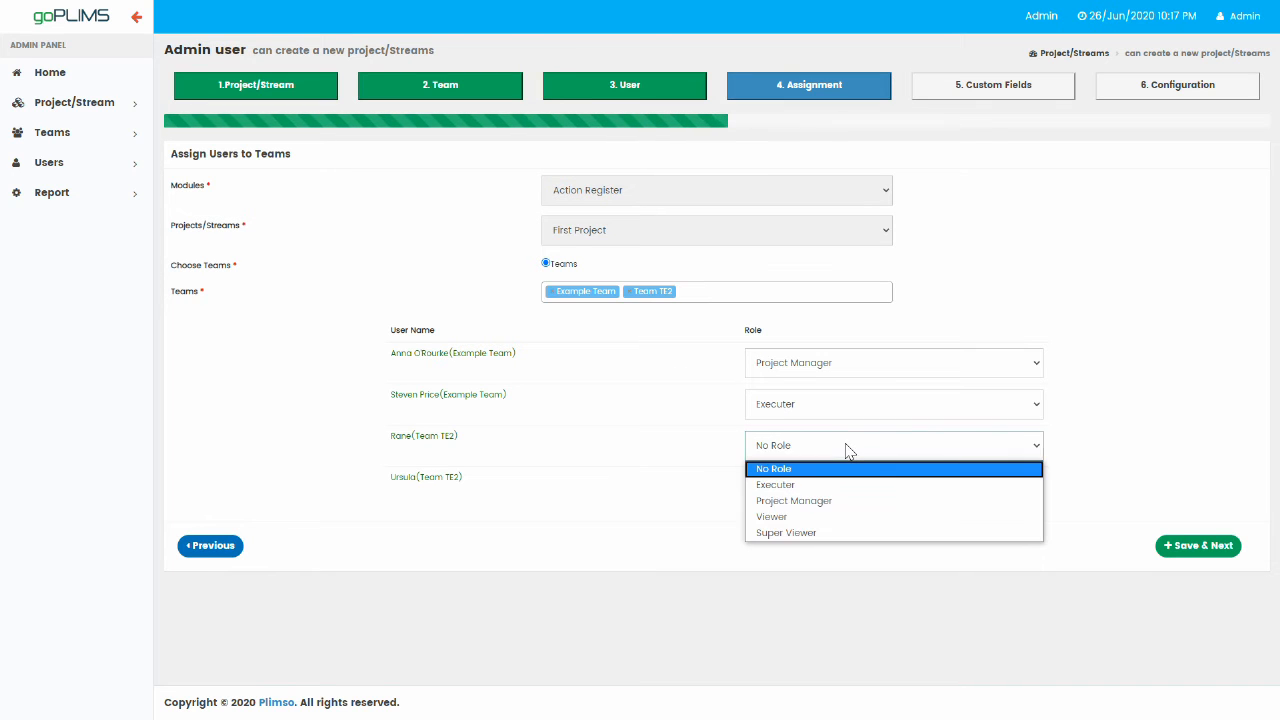
pyautogui.click(832, 485)
pyautogui.click(826, 490)
pyautogui.click(798, 525)
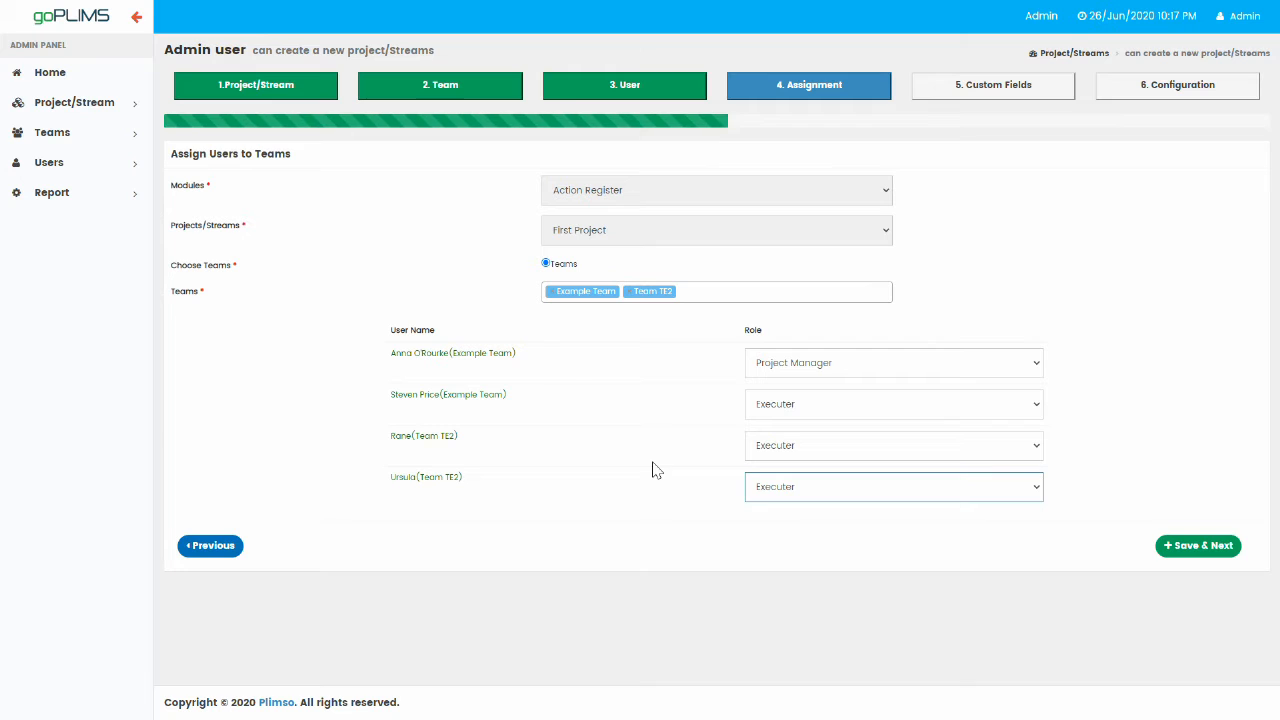
pyautogui.click(902, 450)
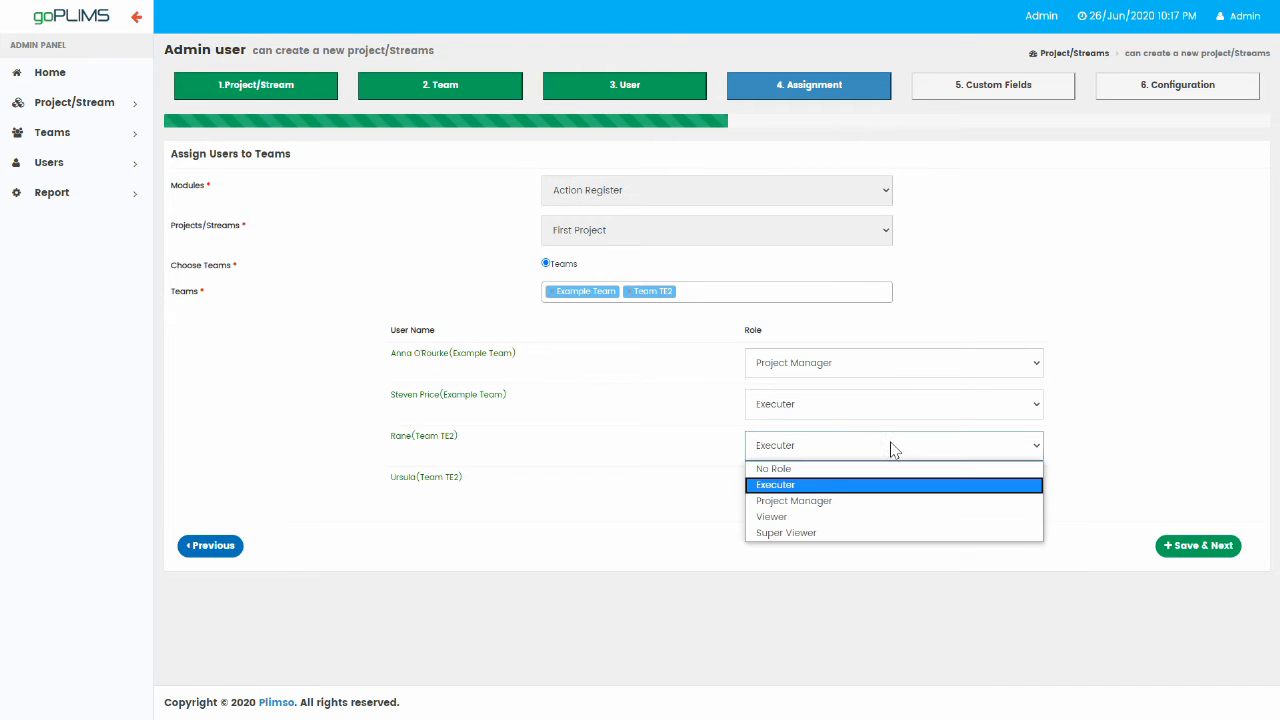
pyautogui.click(780, 470)
pyautogui.click(822, 488)
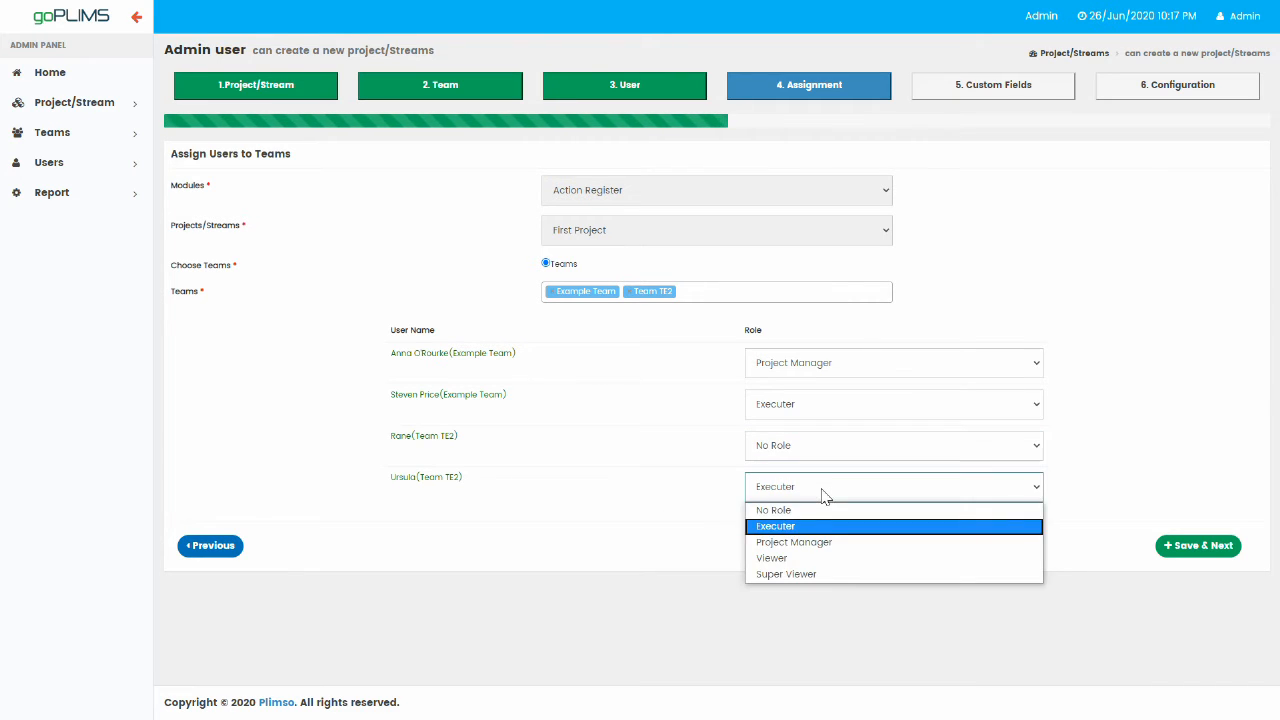
pyautogui.click(802, 558)
pyautogui.hotkey('shift', 'Tab')
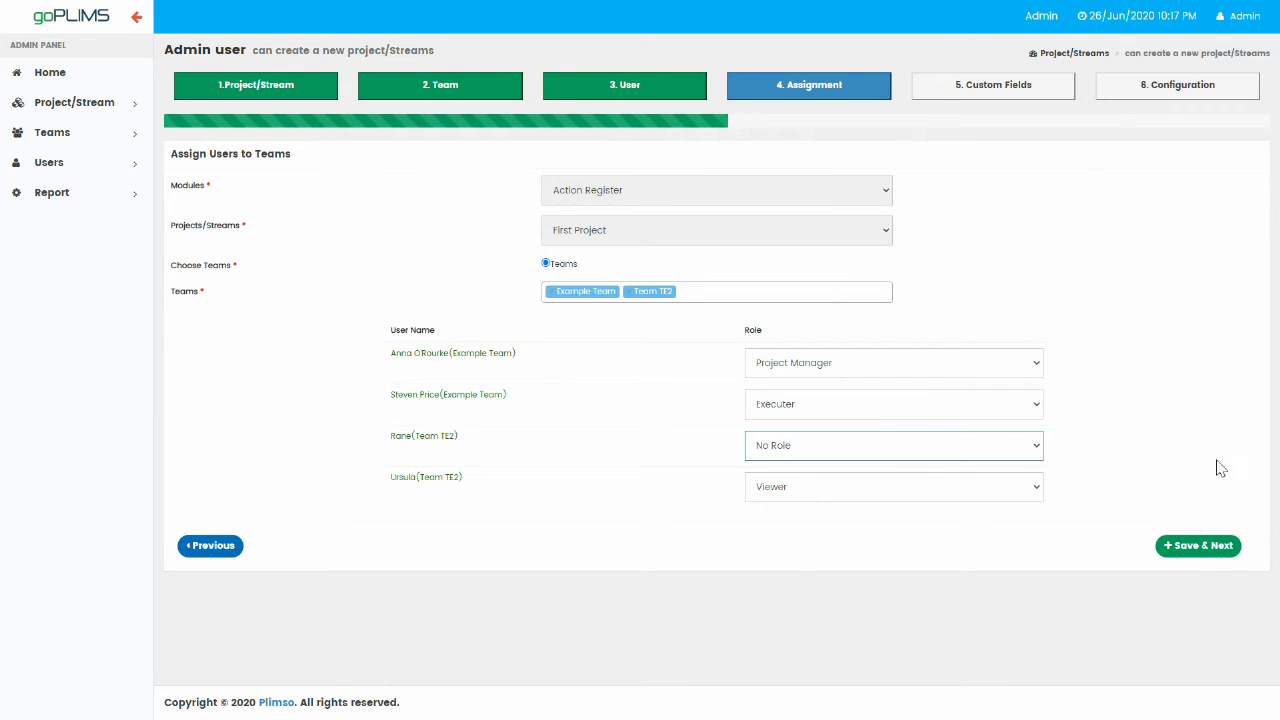
pyautogui.click(1195, 548)
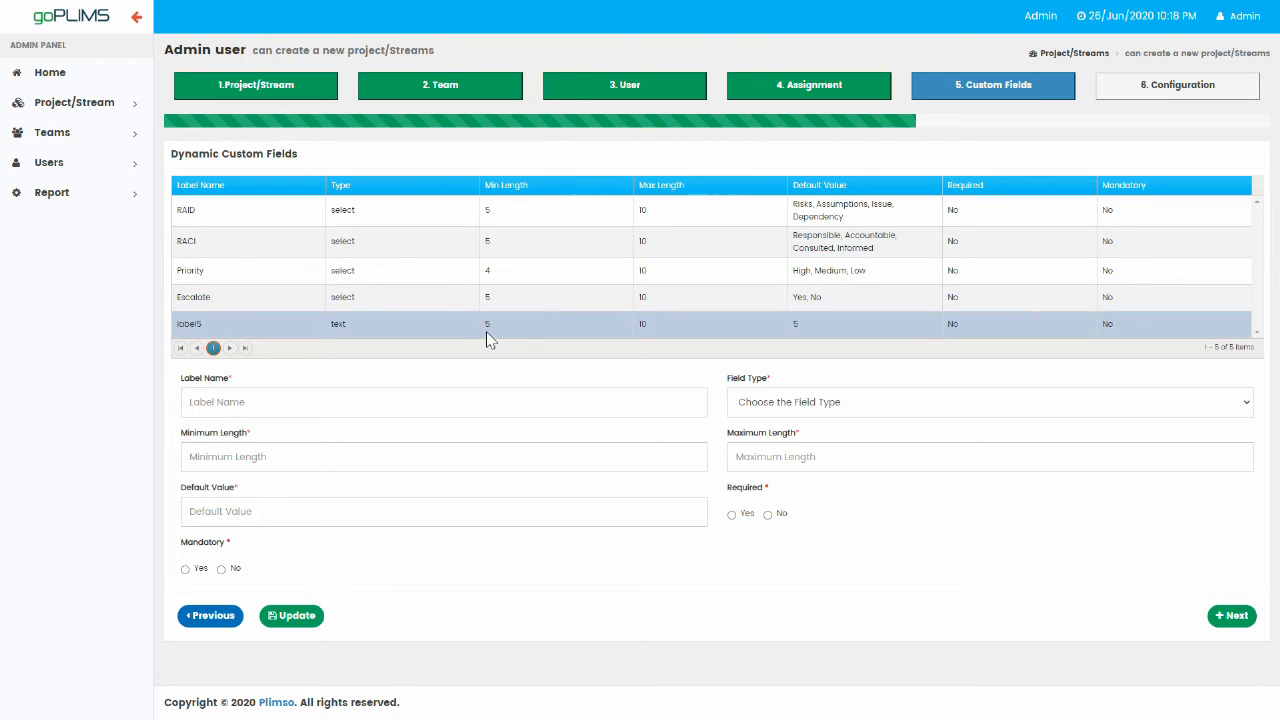
# Load the RAID custom field into the edit form after briefly selecting label5.
pyautogui.click(535, 337)
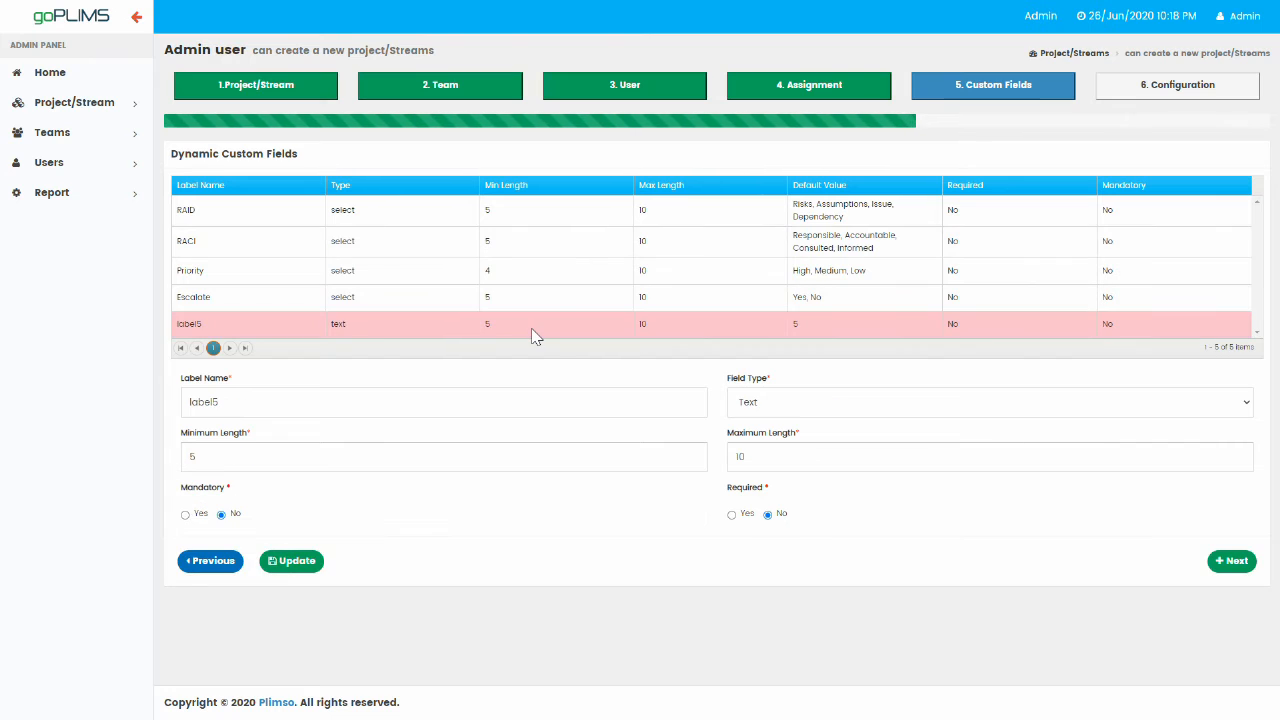
pyautogui.click(560, 214)
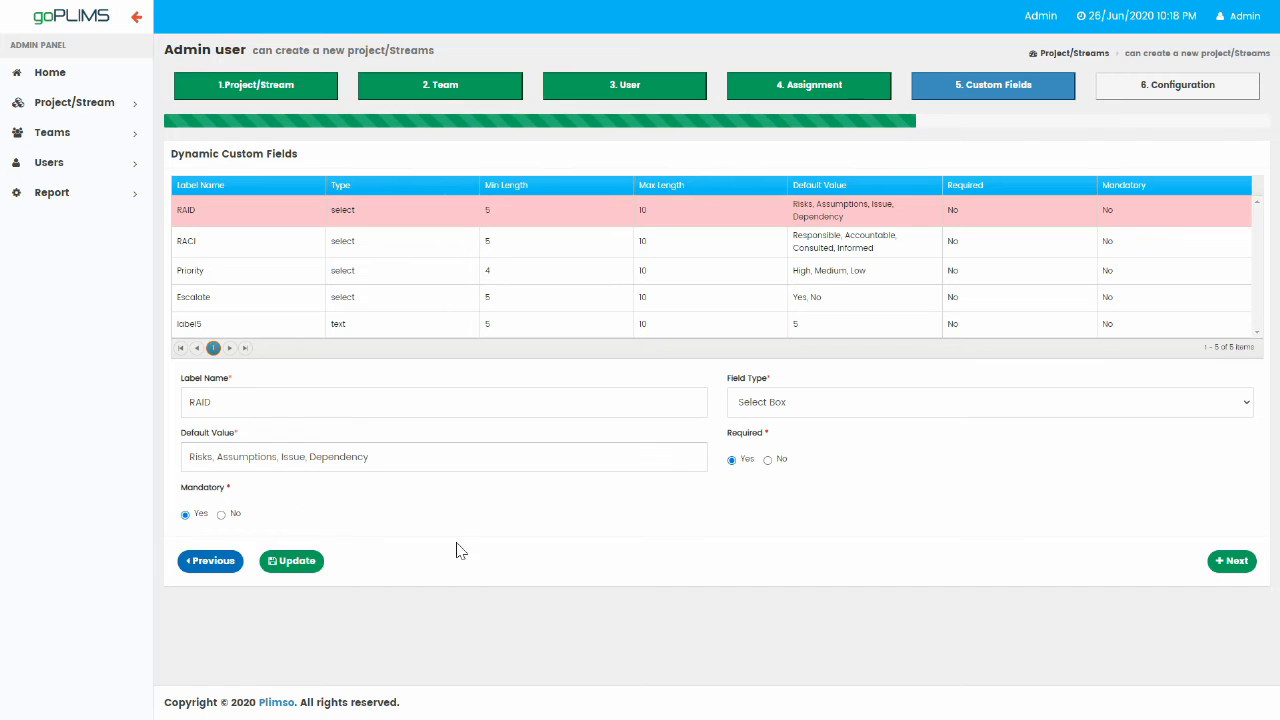
# Load the label5 custom field, rename it Custom Field, and set minimum length 2.
pyautogui.click(381, 328)
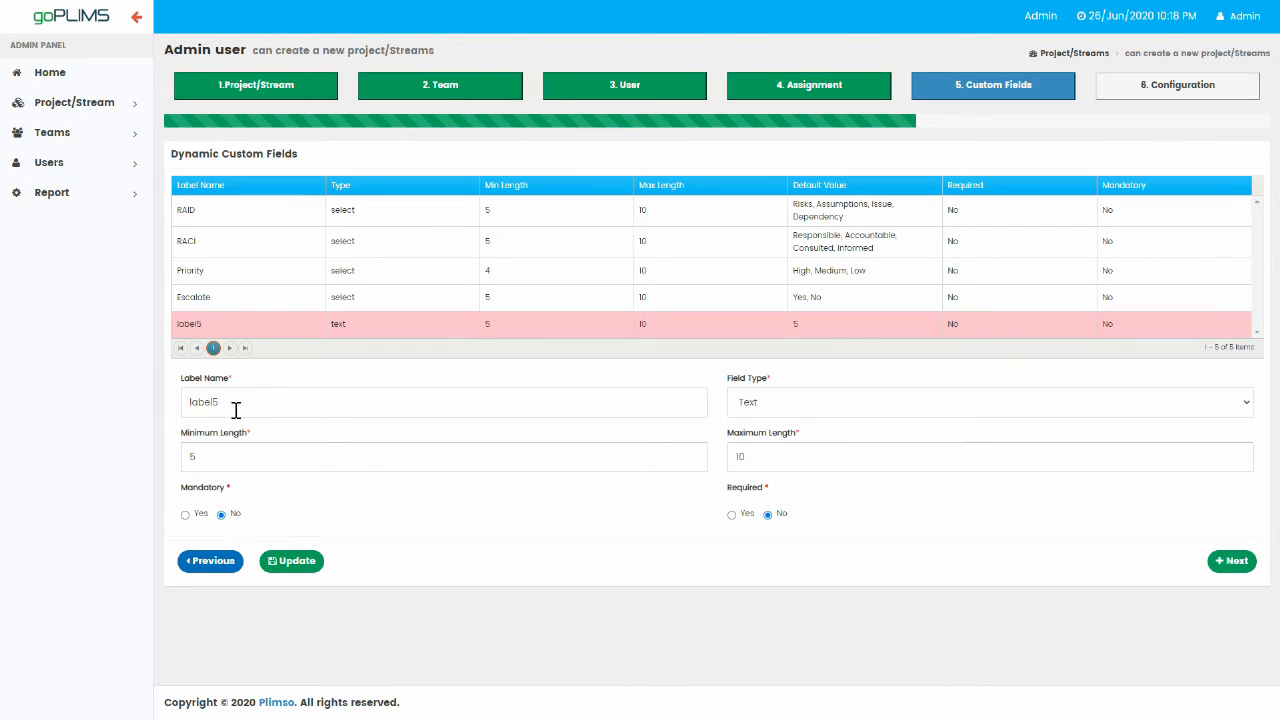
pyautogui.moveTo(243, 407); pyautogui.dragTo(164, 408)
pyautogui.write('Custom Field')
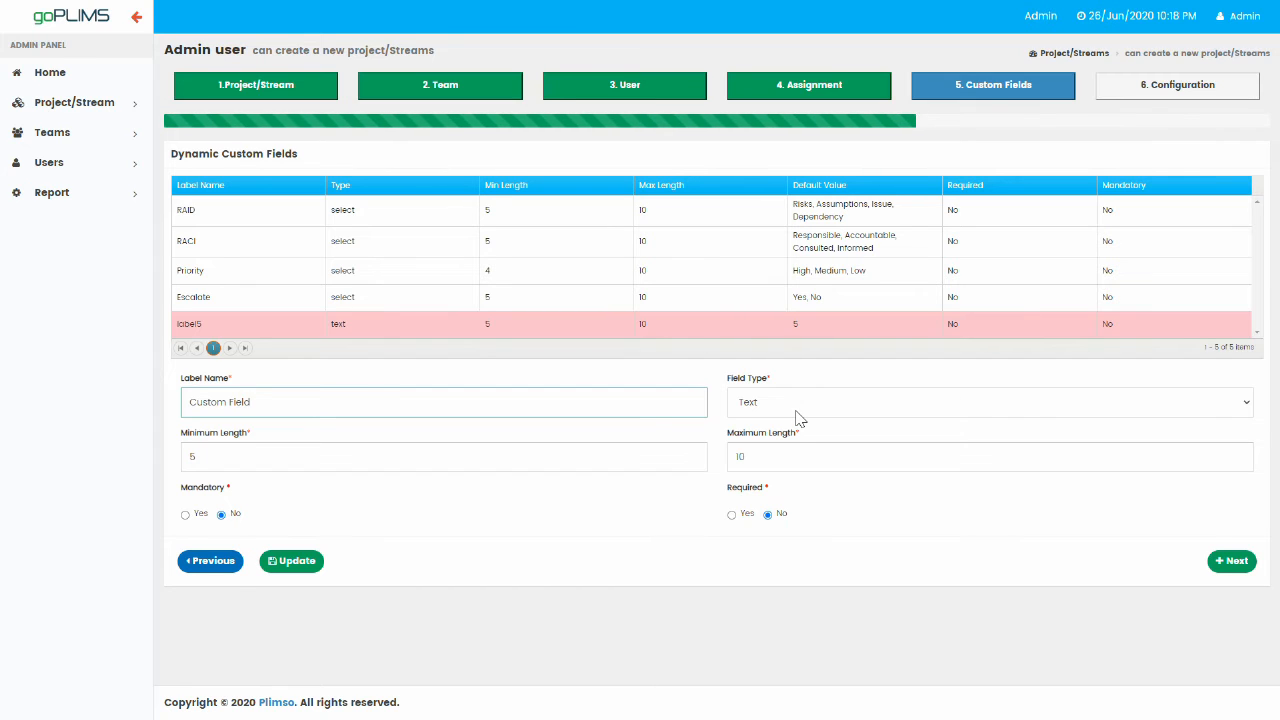
pyautogui.click(397, 458)
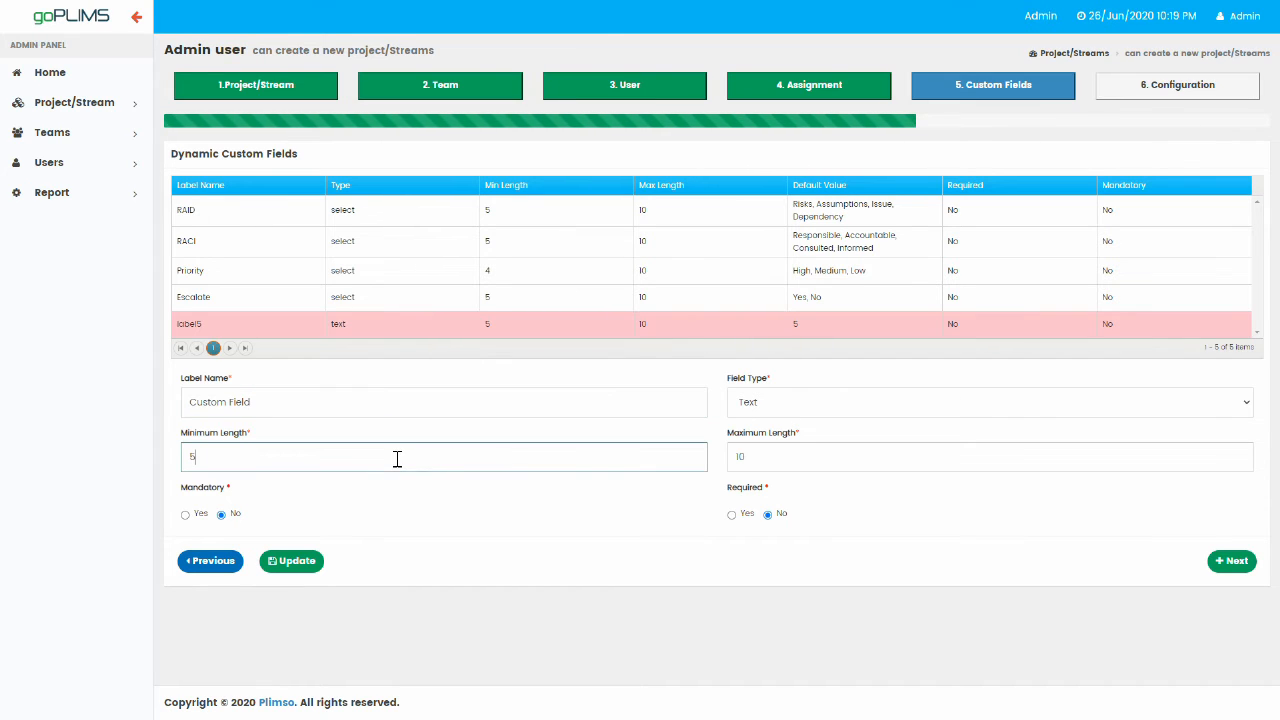
pyautogui.write('2')
pyautogui.click(756, 460)
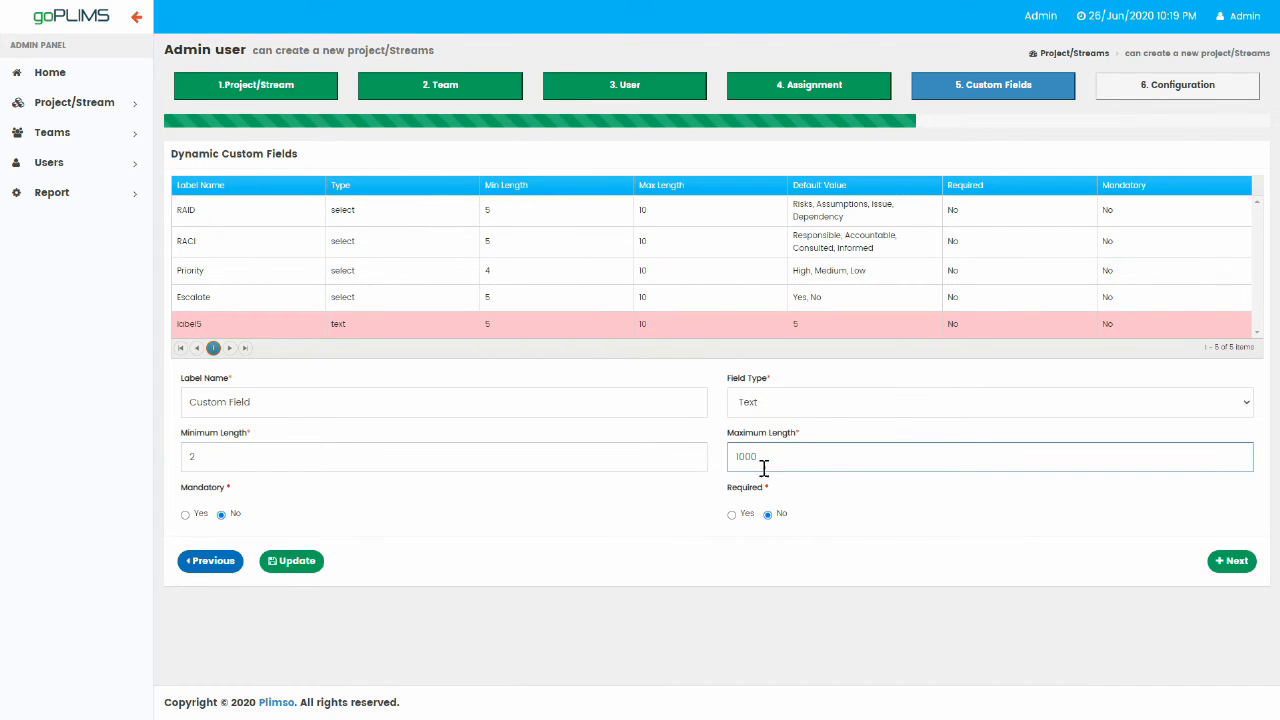
# Try Number type with lengths 1 to 3, then change the field type to Select Box.
pyautogui.click(827, 404)
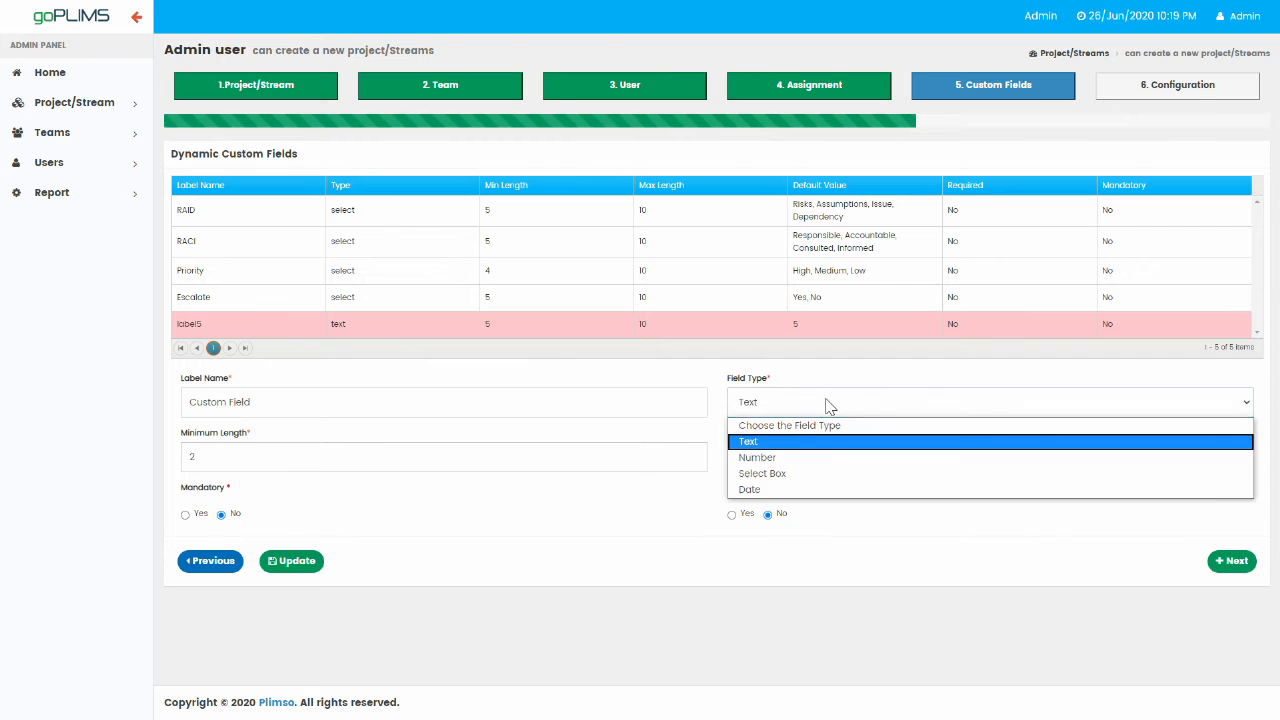
pyautogui.click(780, 456)
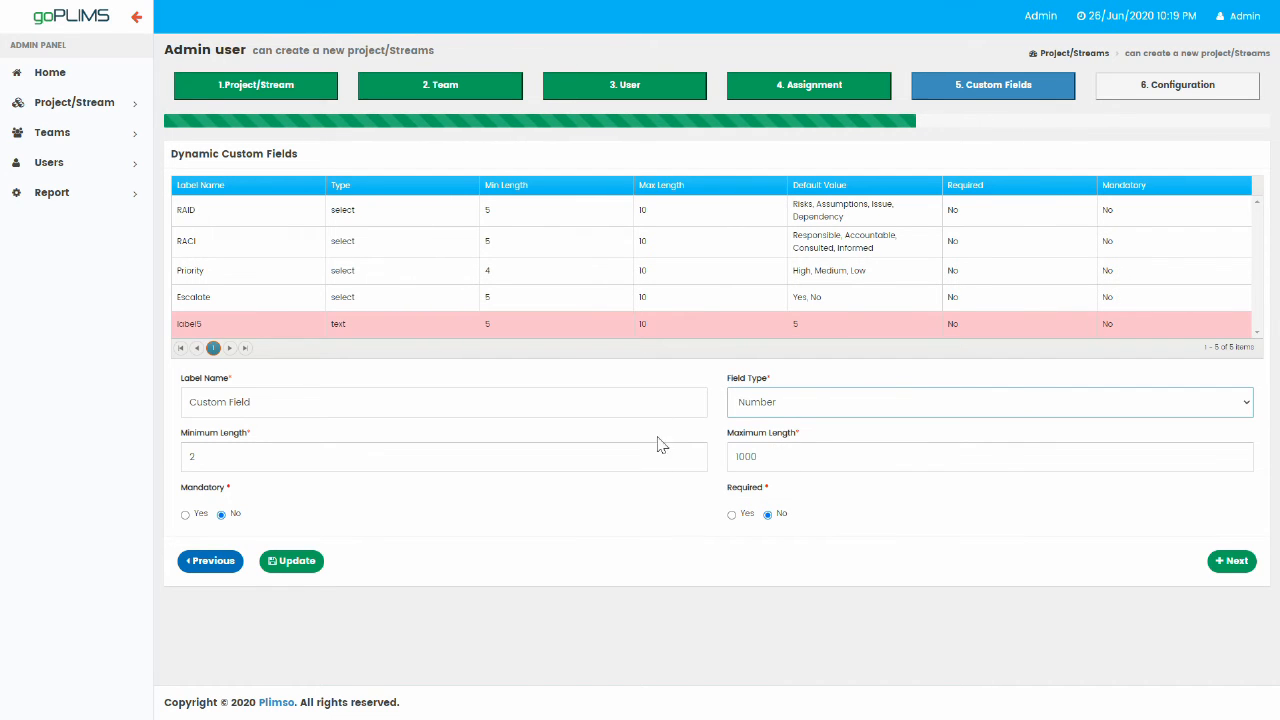
pyautogui.click(305, 457)
pyautogui.press('BackSpace')
pyautogui.write('1')
pyautogui.moveTo(754, 460); pyautogui.dragTo(729, 458)
pyautogui.write('3')
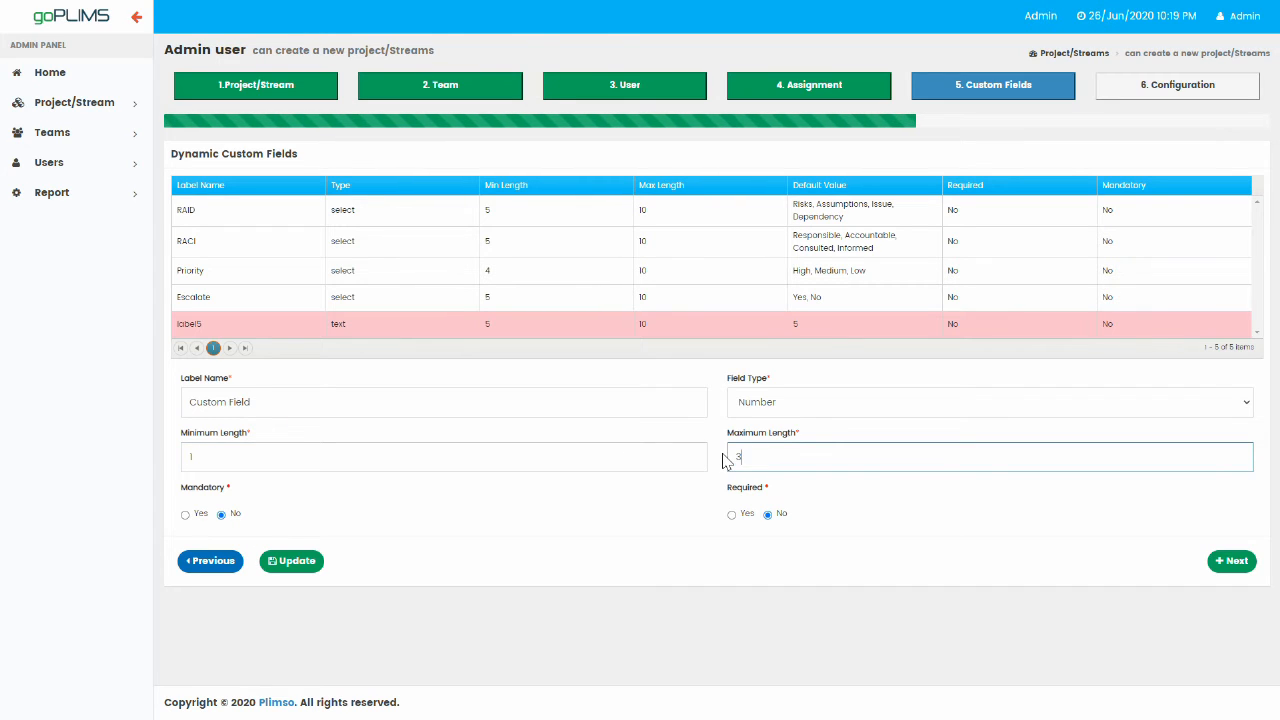
pyautogui.click(561, 515)
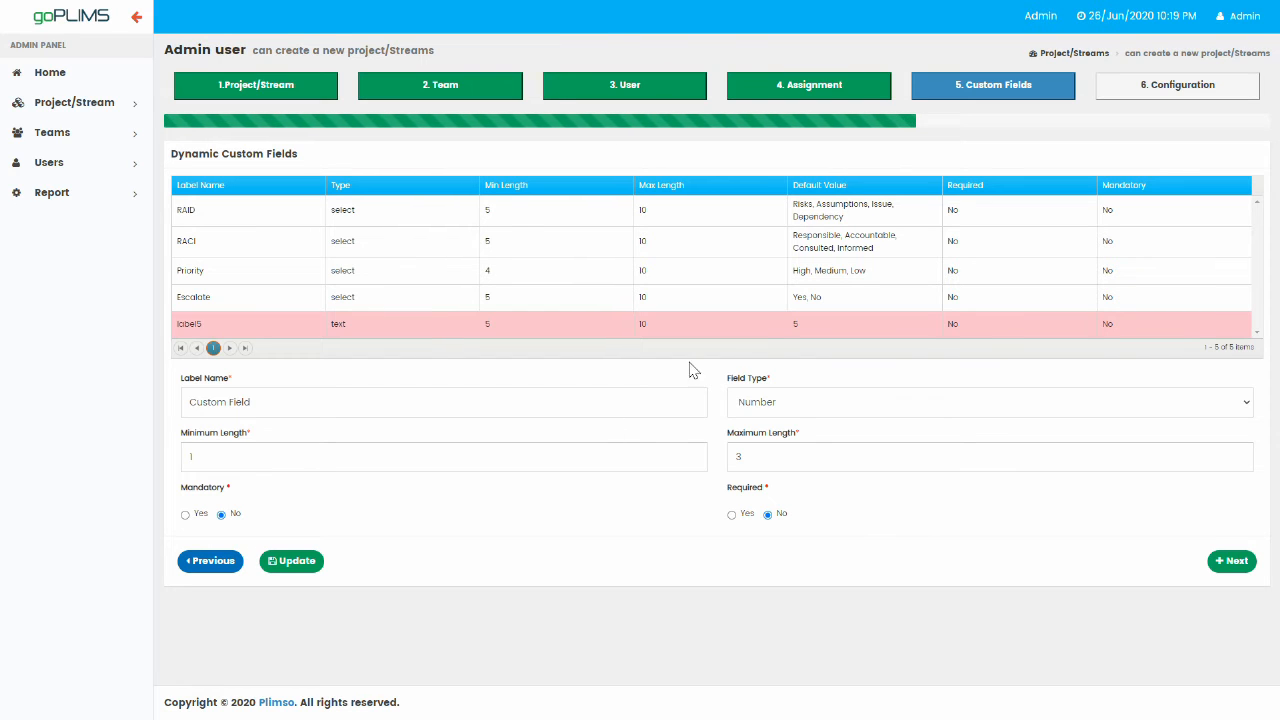
pyautogui.click(826, 410)
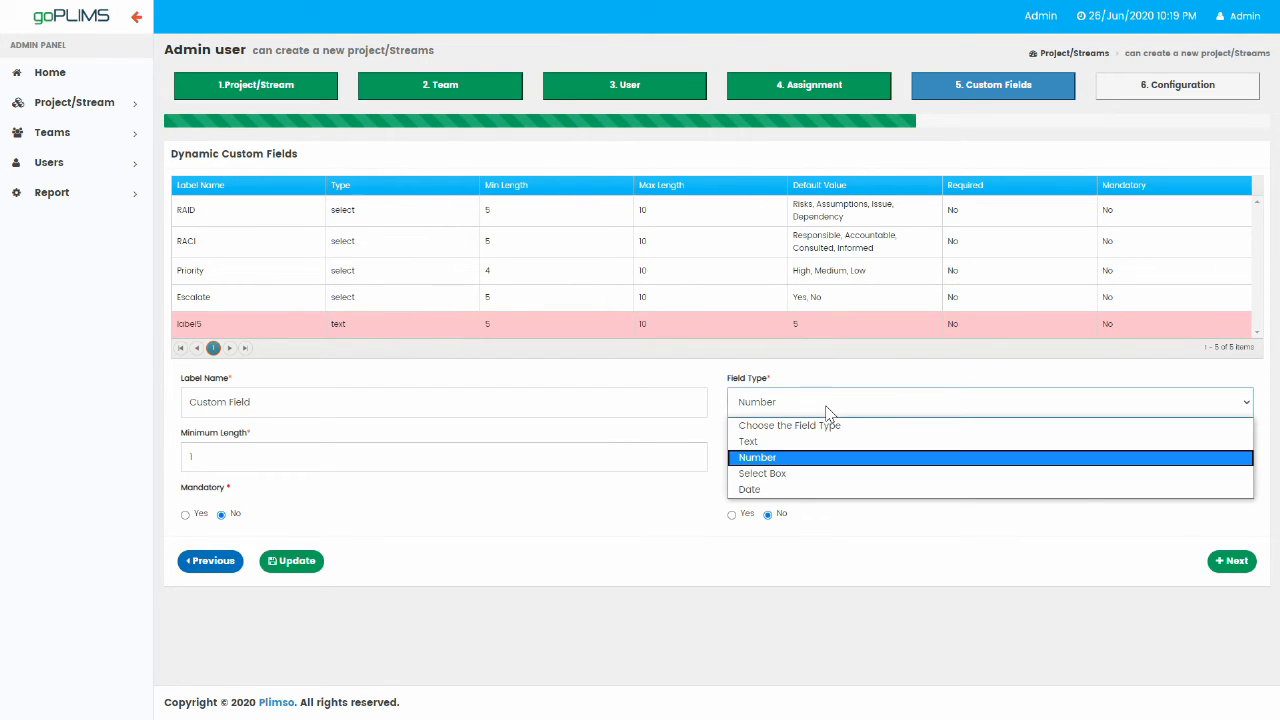
pyautogui.click(770, 474)
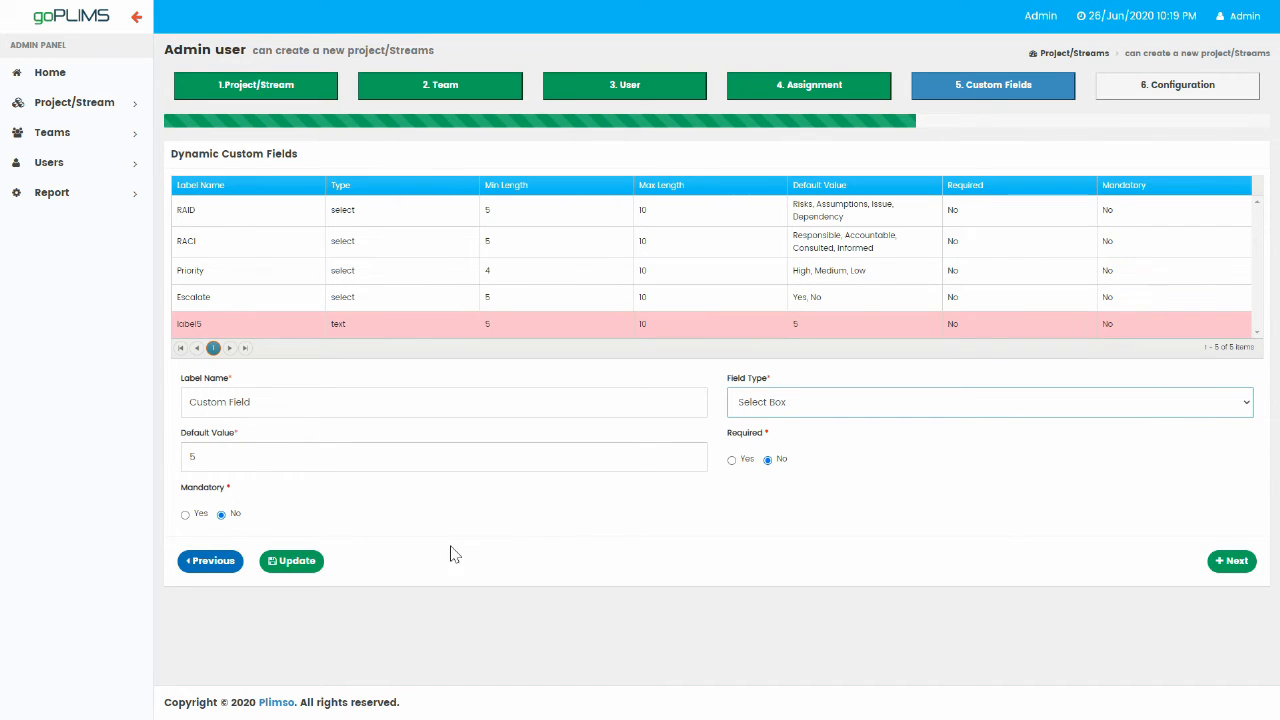
# Give Custom Field defaults 5, 10, 15, 20, make it mandatory, keep Select Box, and update.
pyautogui.click(288, 460)
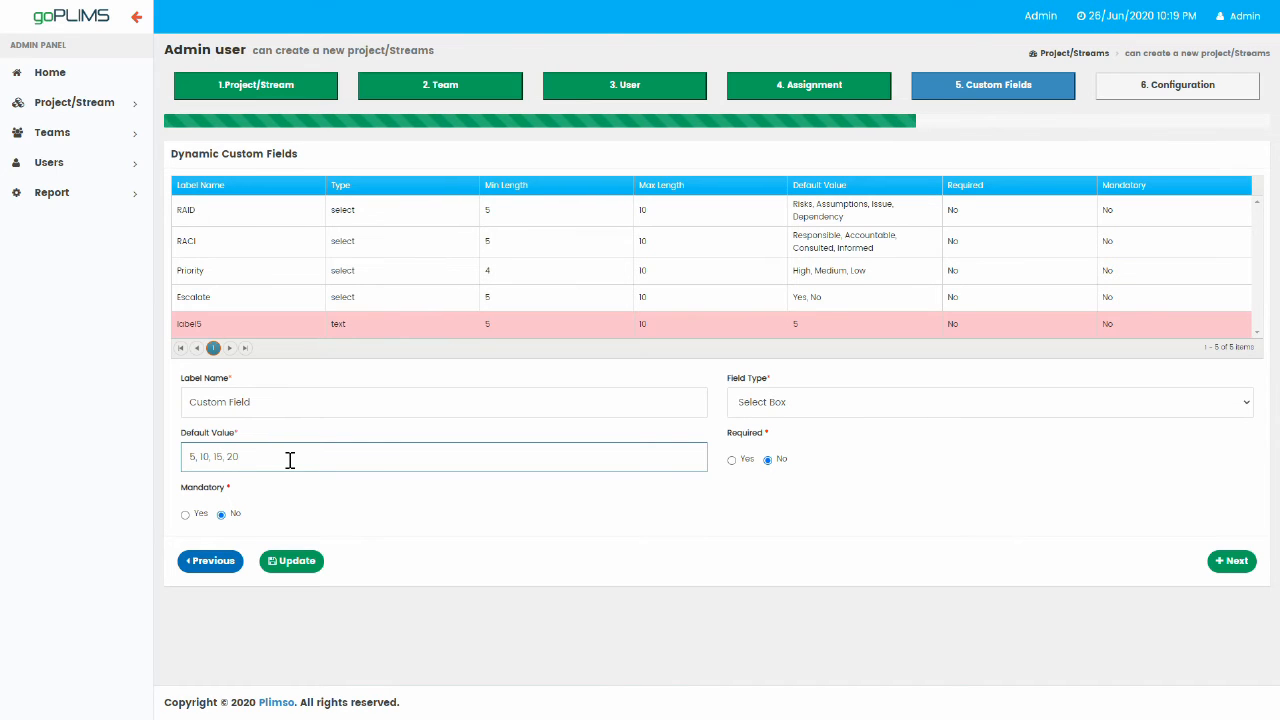
pyautogui.click(700, 518)
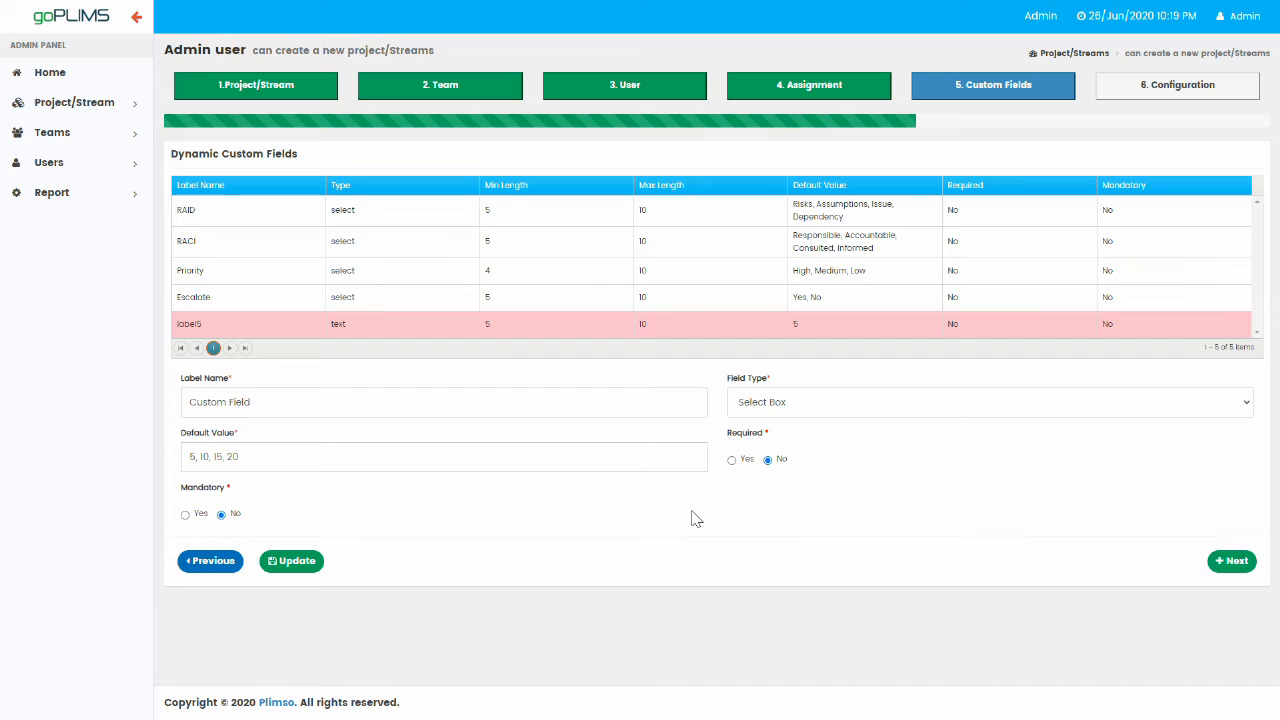
pyautogui.click(827, 408)
pyautogui.click(777, 490)
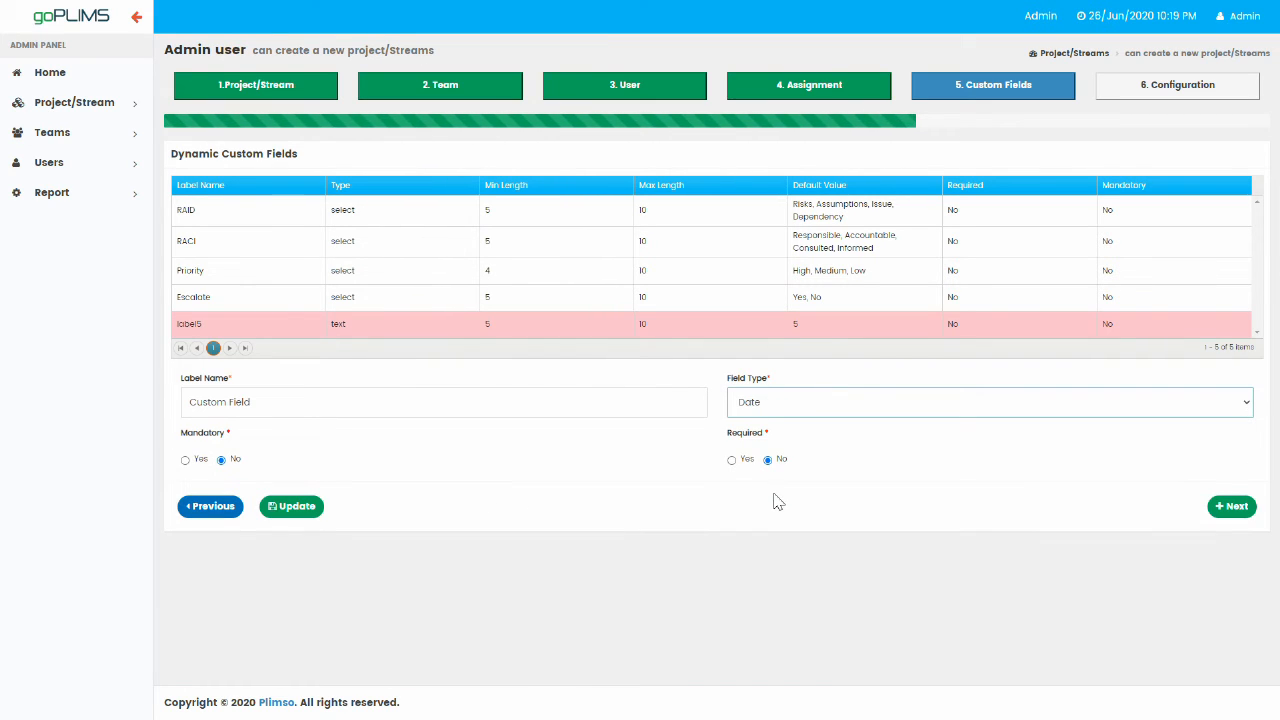
pyautogui.click(186, 461)
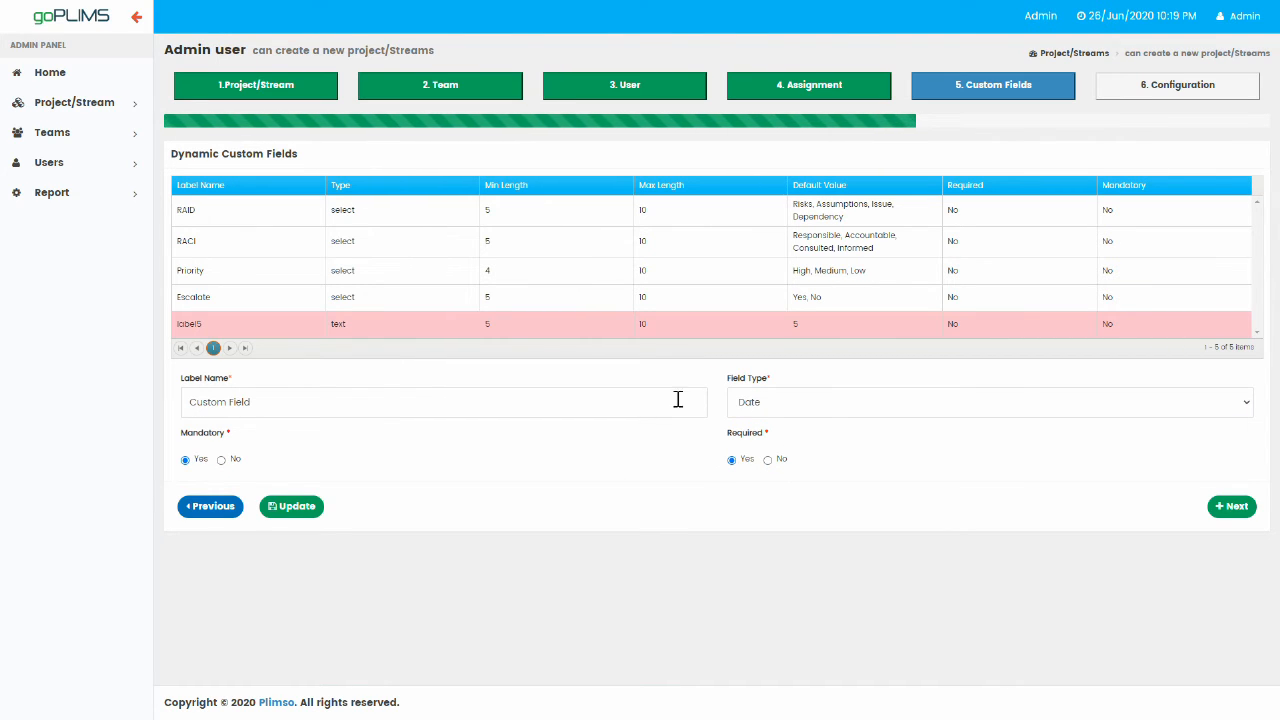
pyautogui.click(825, 410)
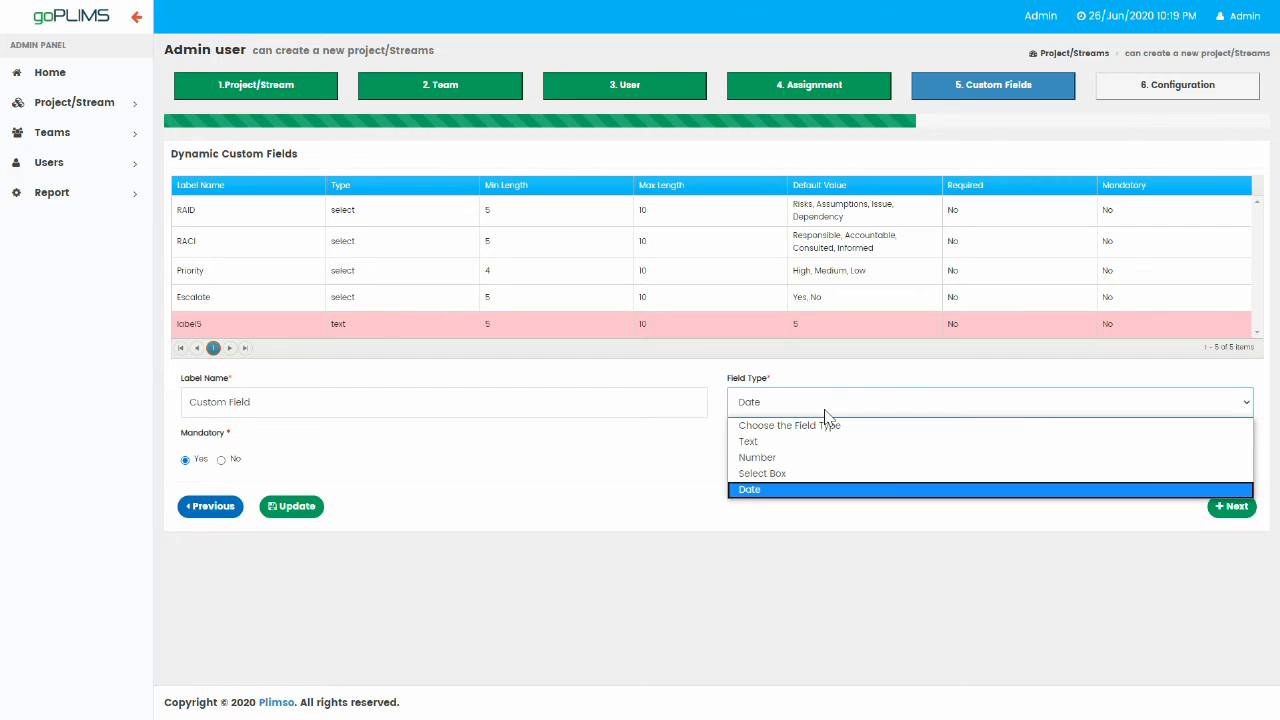
pyautogui.click(787, 476)
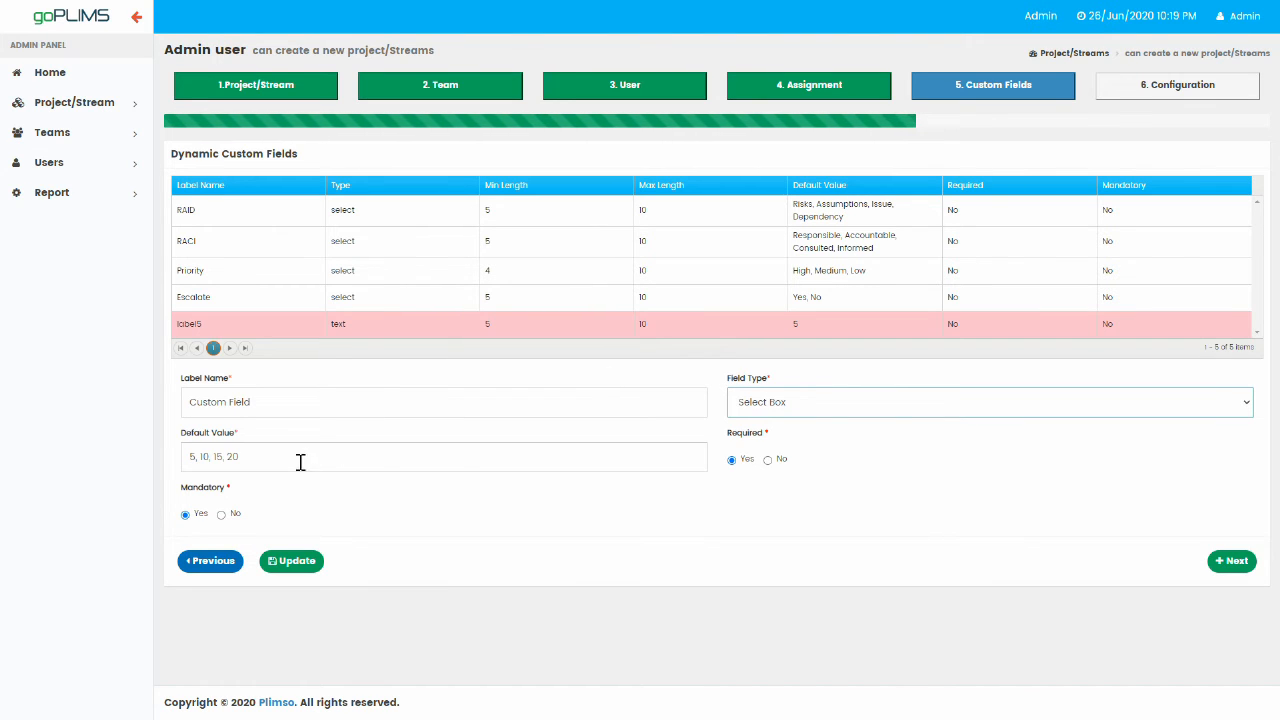
pyautogui.click(302, 565)
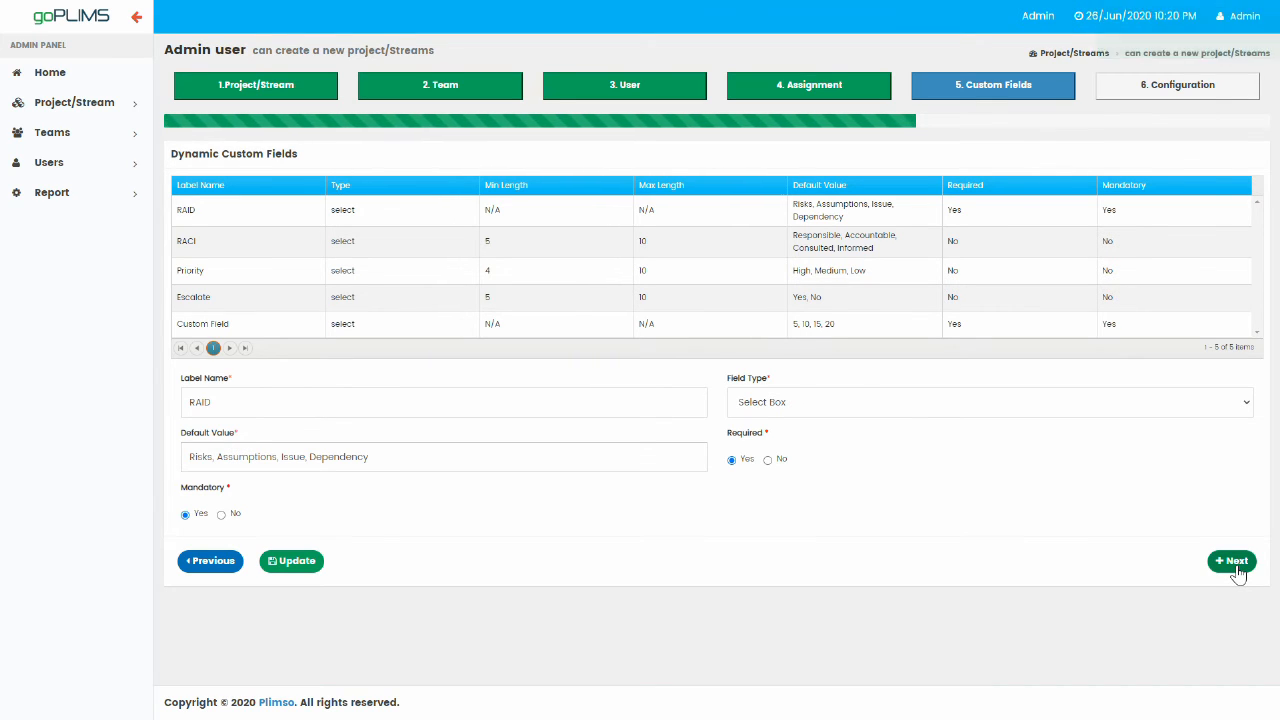
# Go to step 6 field configuration and try reordering Custom Field and Status.
pyautogui.click(1238, 566)
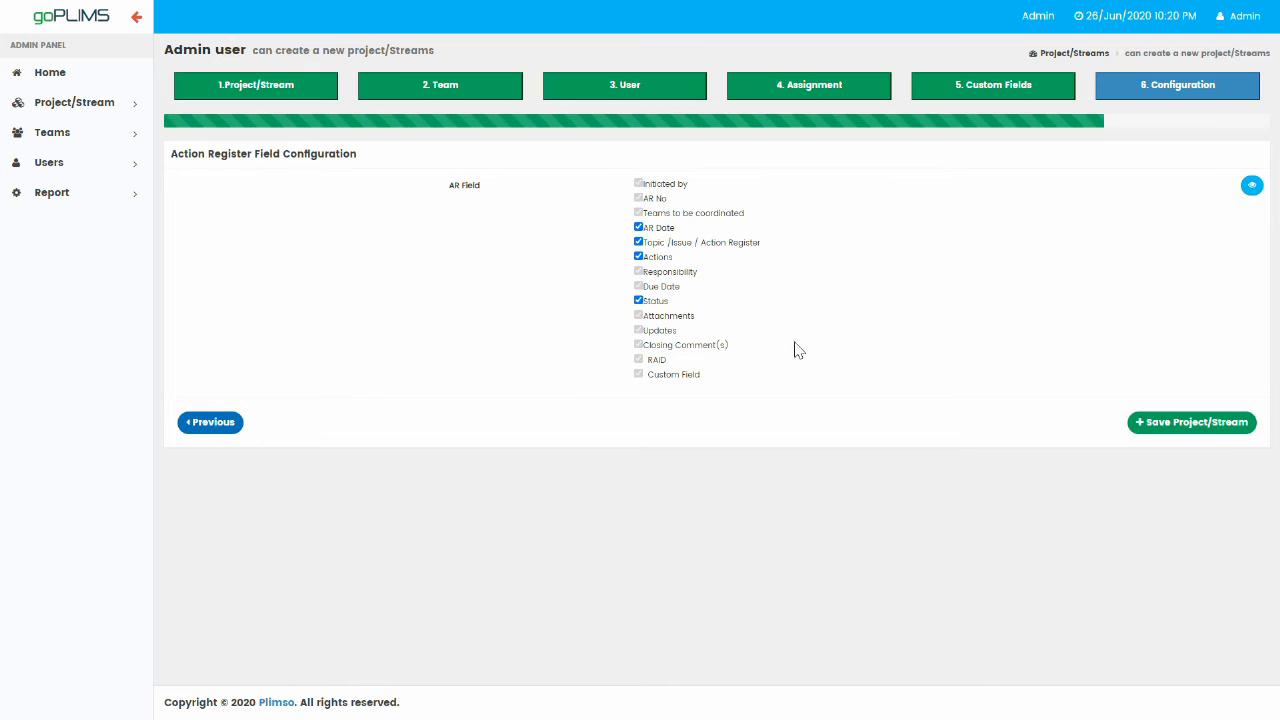
pyautogui.moveTo(688, 380); pyautogui.dragTo(700, 182)
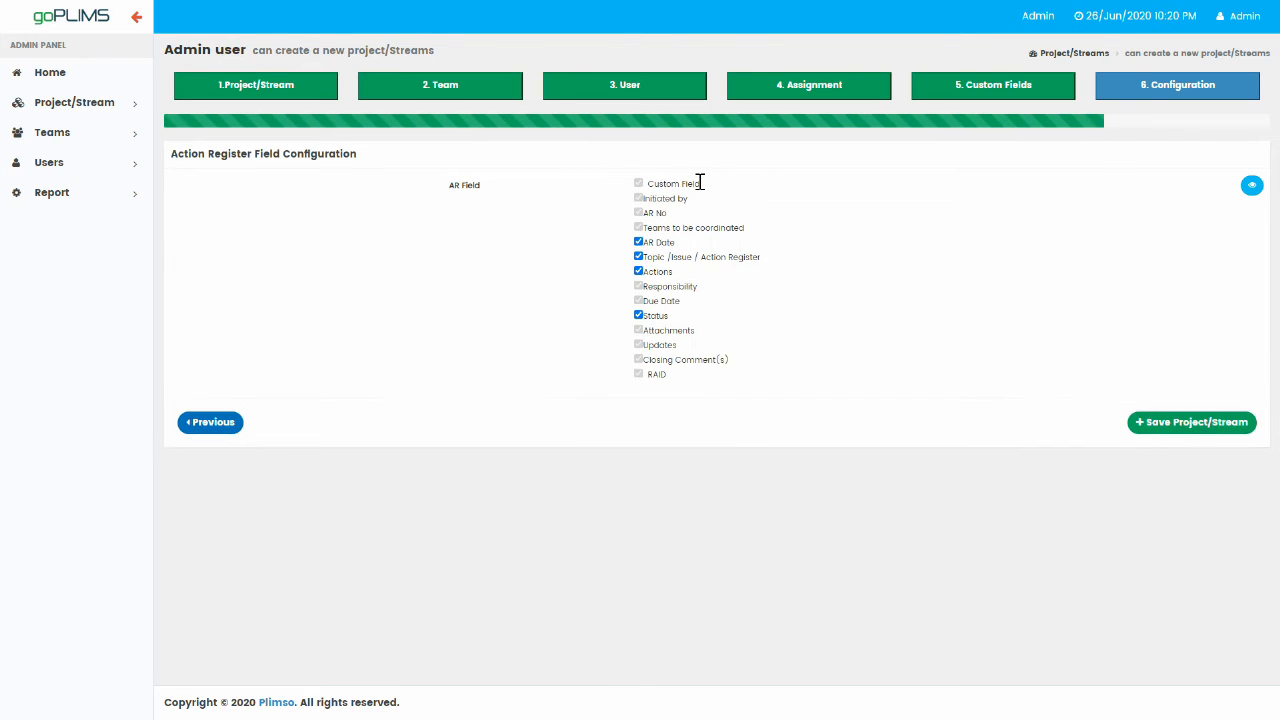
pyautogui.moveTo(696, 182); pyautogui.dragTo(718, 370)
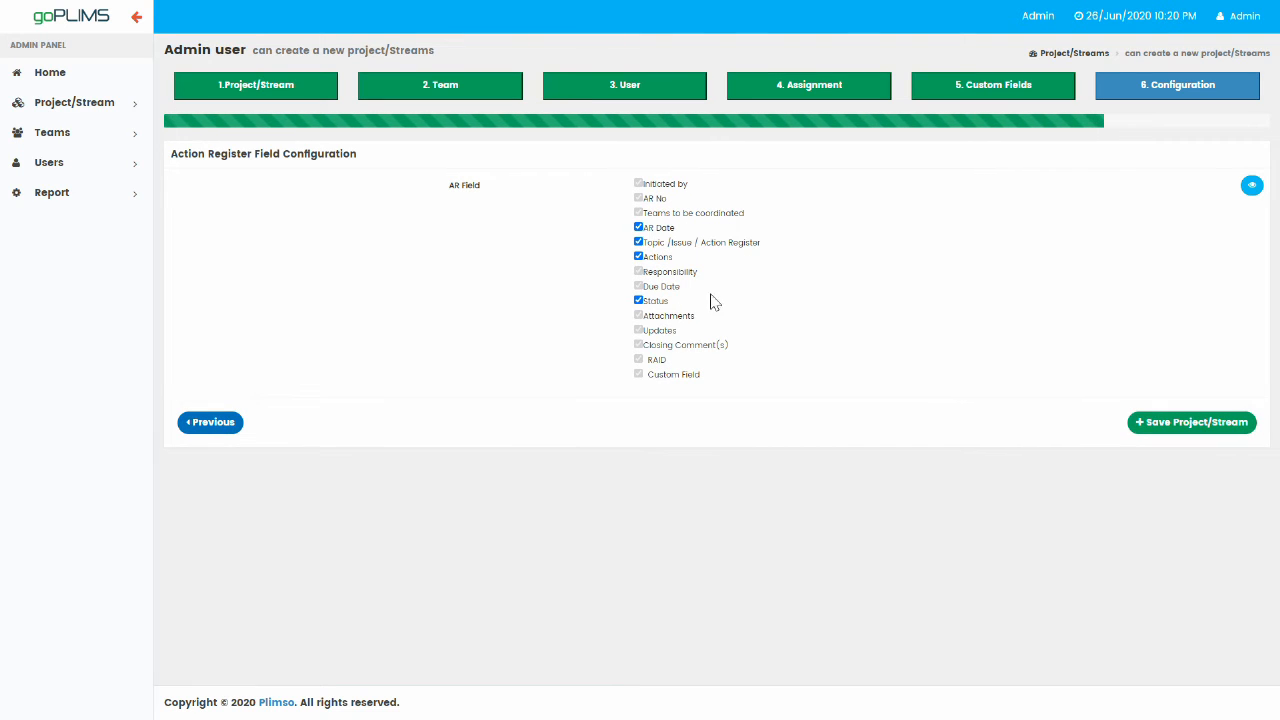
pyautogui.moveTo(658, 300); pyautogui.dragTo(670, 195)
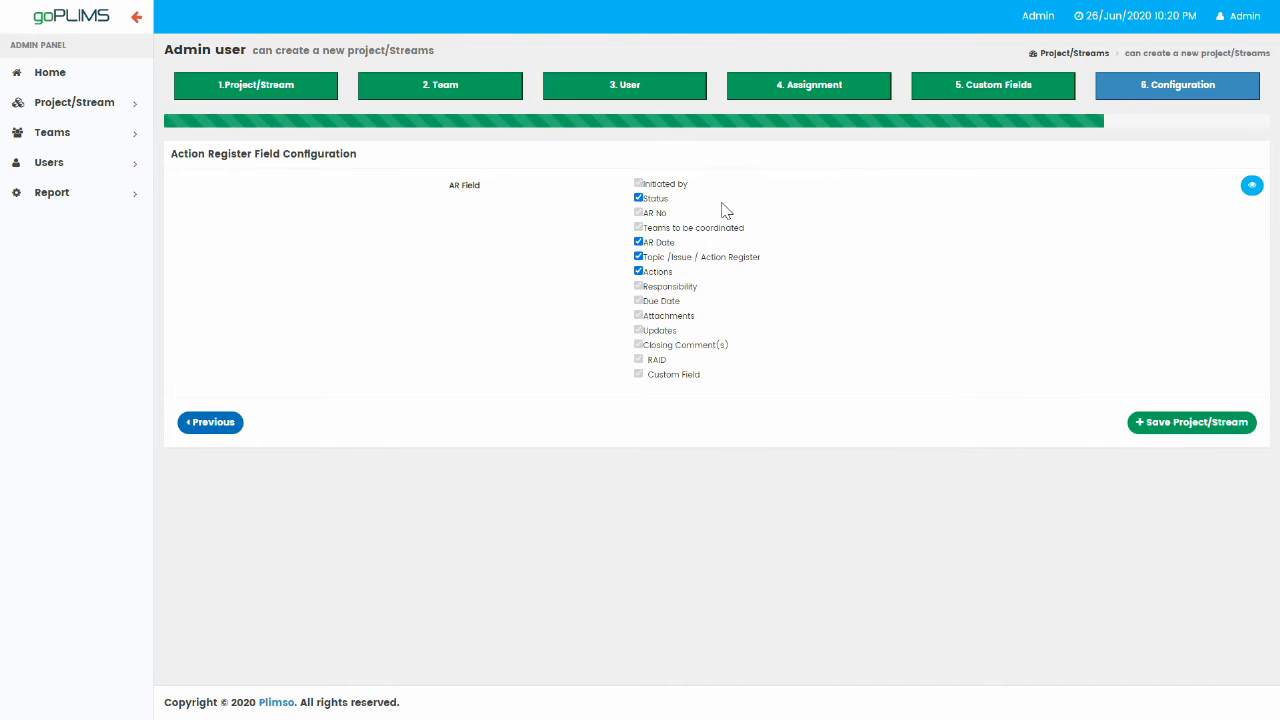
pyautogui.click(639, 199)
pyautogui.click(639, 198)
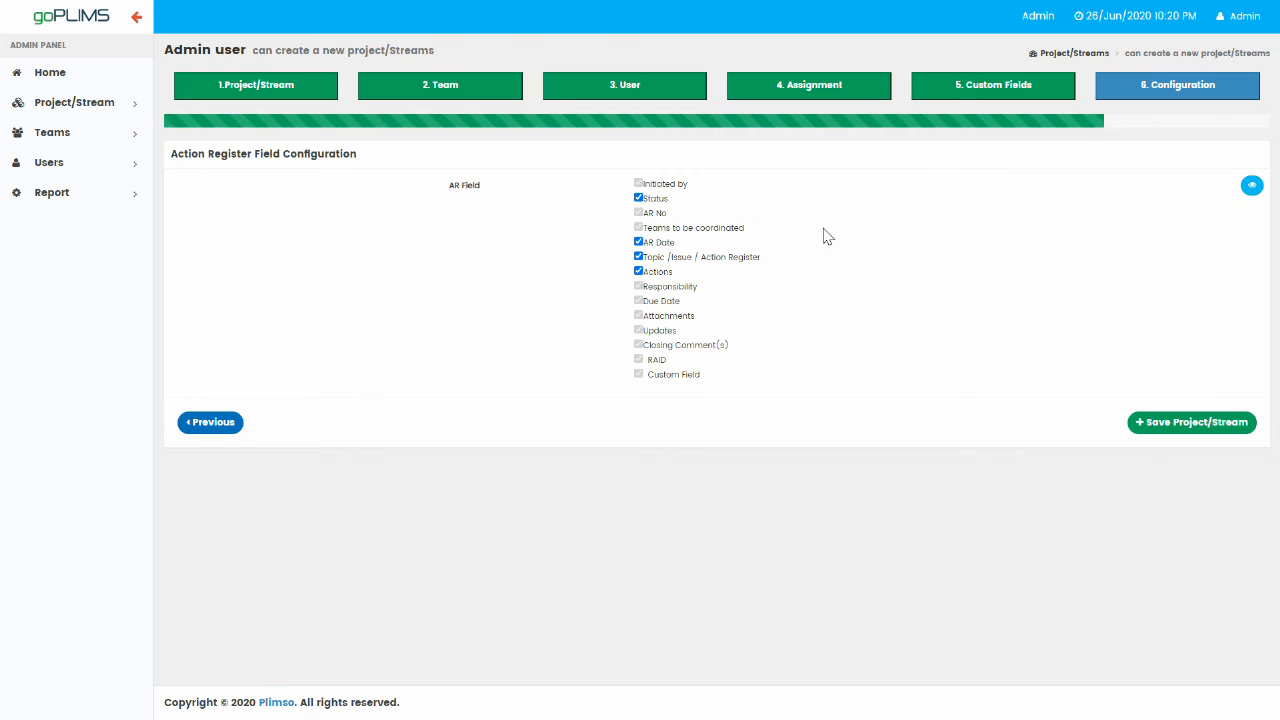
# Hide the Status and AR Date columns and move Custom Field to second place, checking the preview.
pyautogui.click(1251, 187)
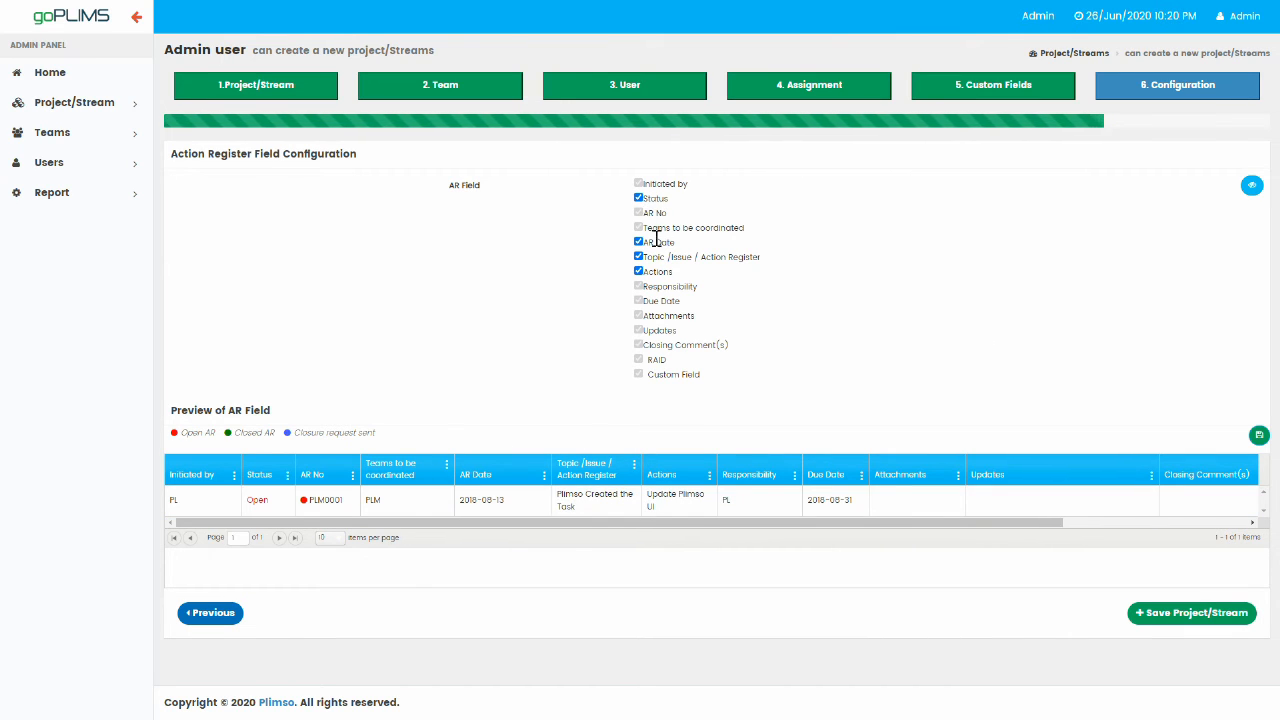
pyautogui.click(638, 198)
pyautogui.click(638, 242)
pyautogui.click(1251, 185)
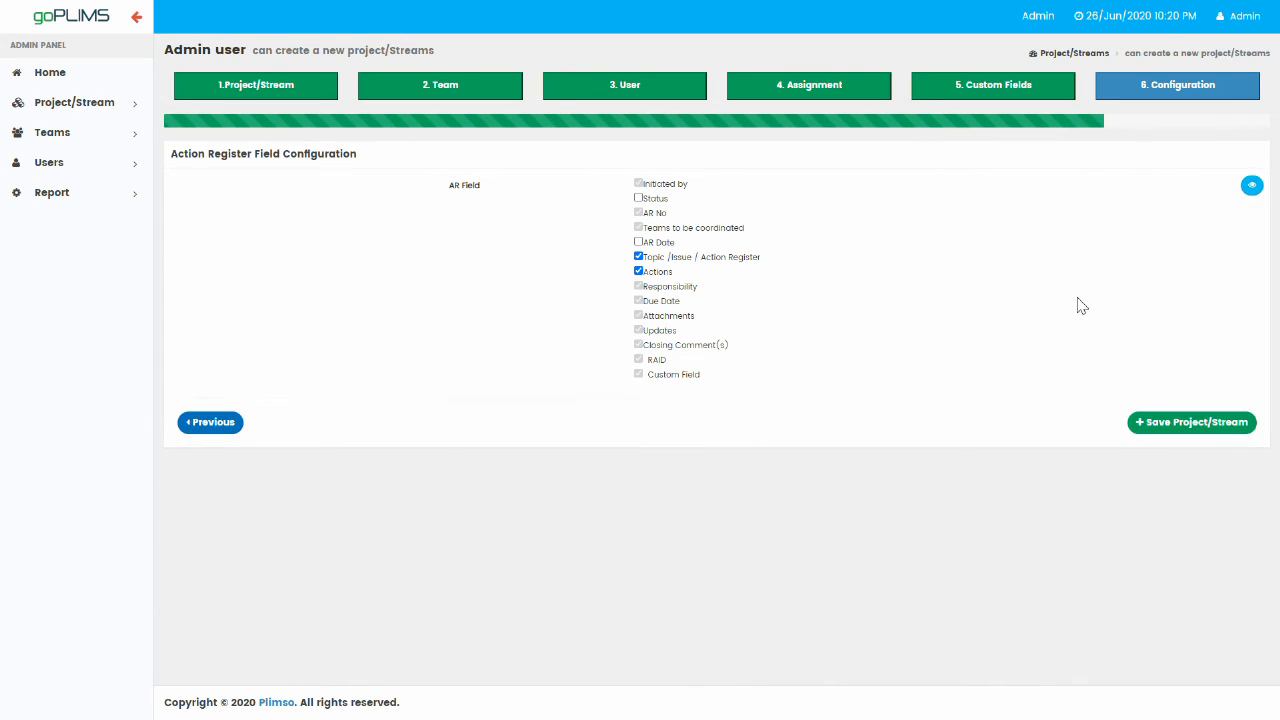
pyautogui.click(1250, 192)
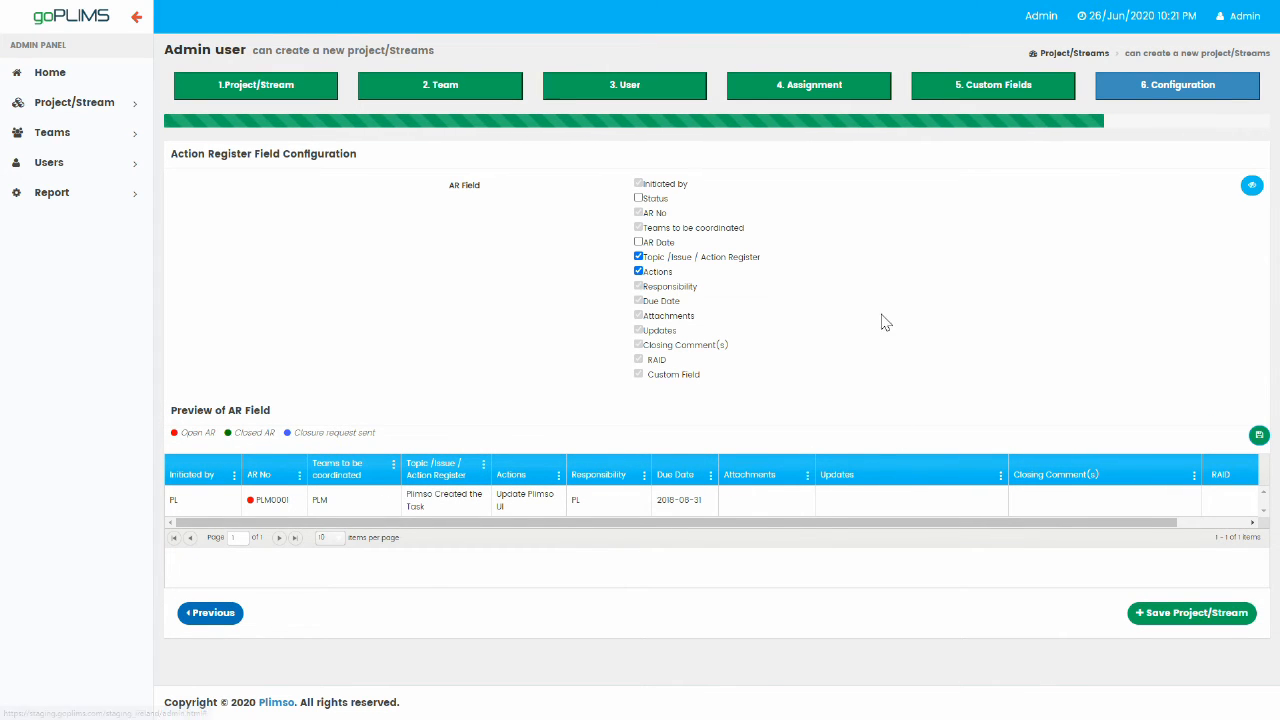
pyautogui.moveTo(1131, 526); pyautogui.dragTo(1037, 531)
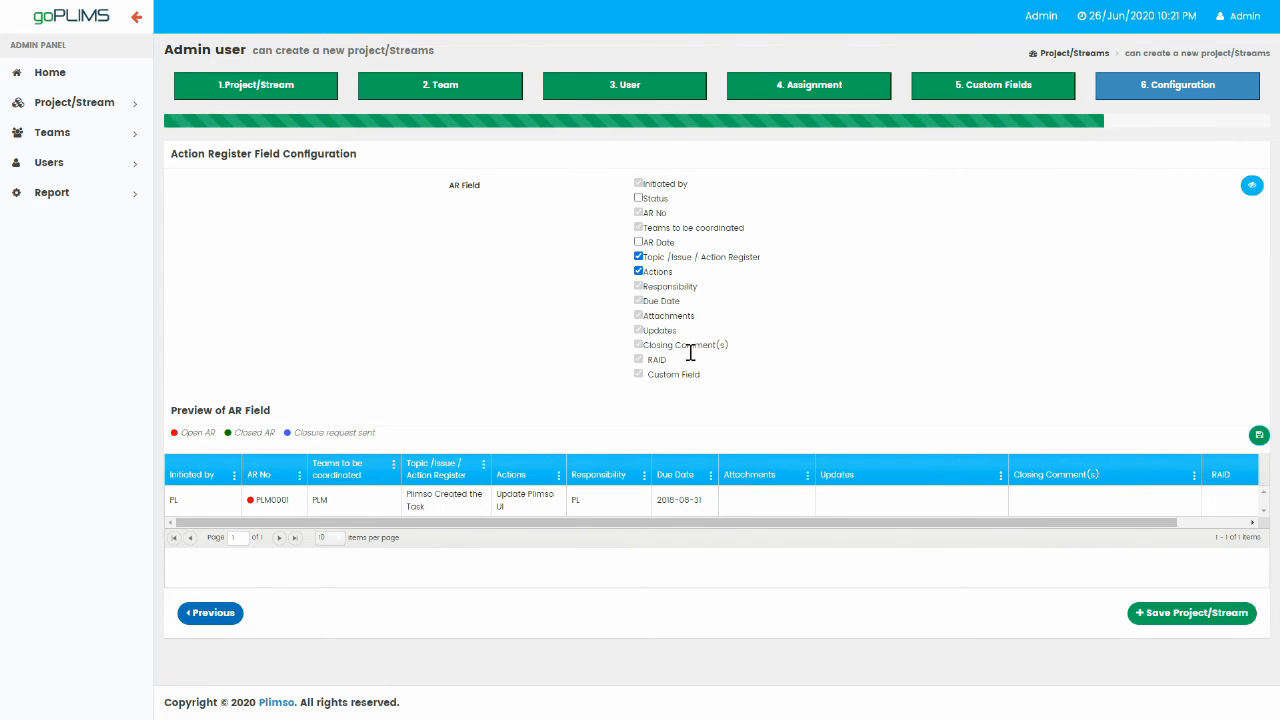
pyautogui.moveTo(685, 376); pyautogui.dragTo(684, 193)
pyautogui.click(1252, 186)
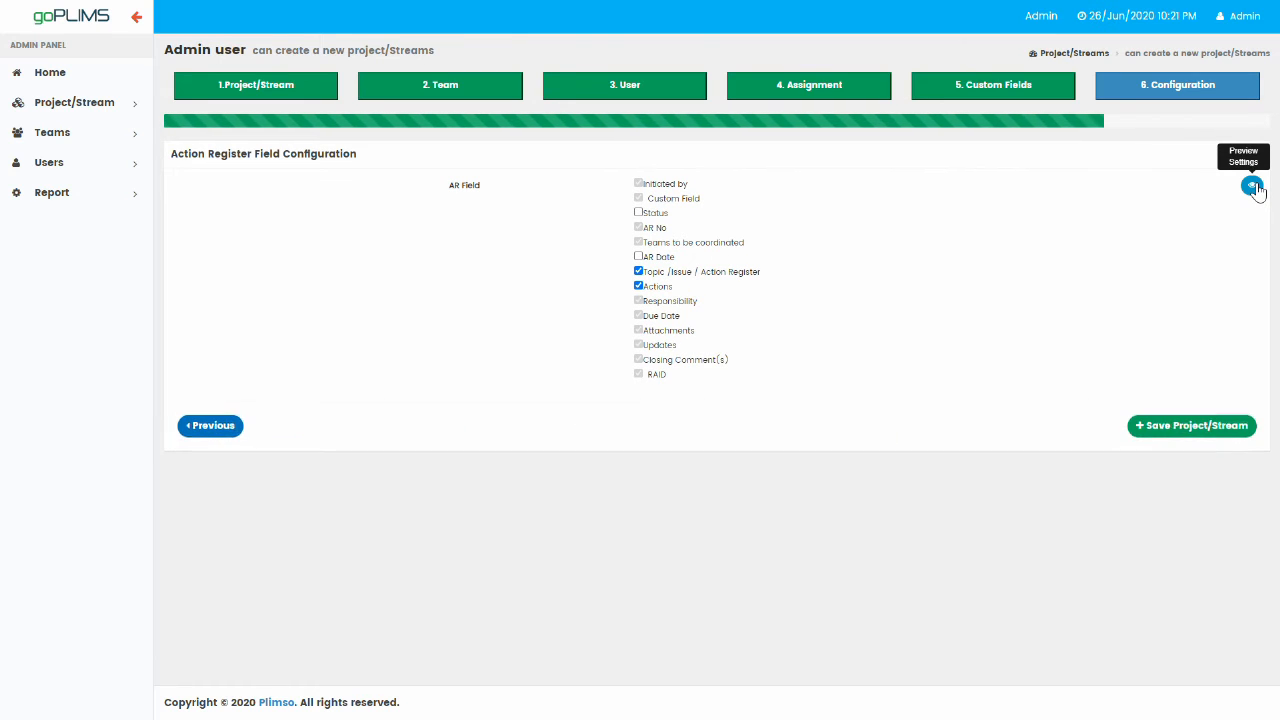
# Save the new project, then open First Project from the View or Add Projects/Stream list.
pyautogui.click(1192, 423)
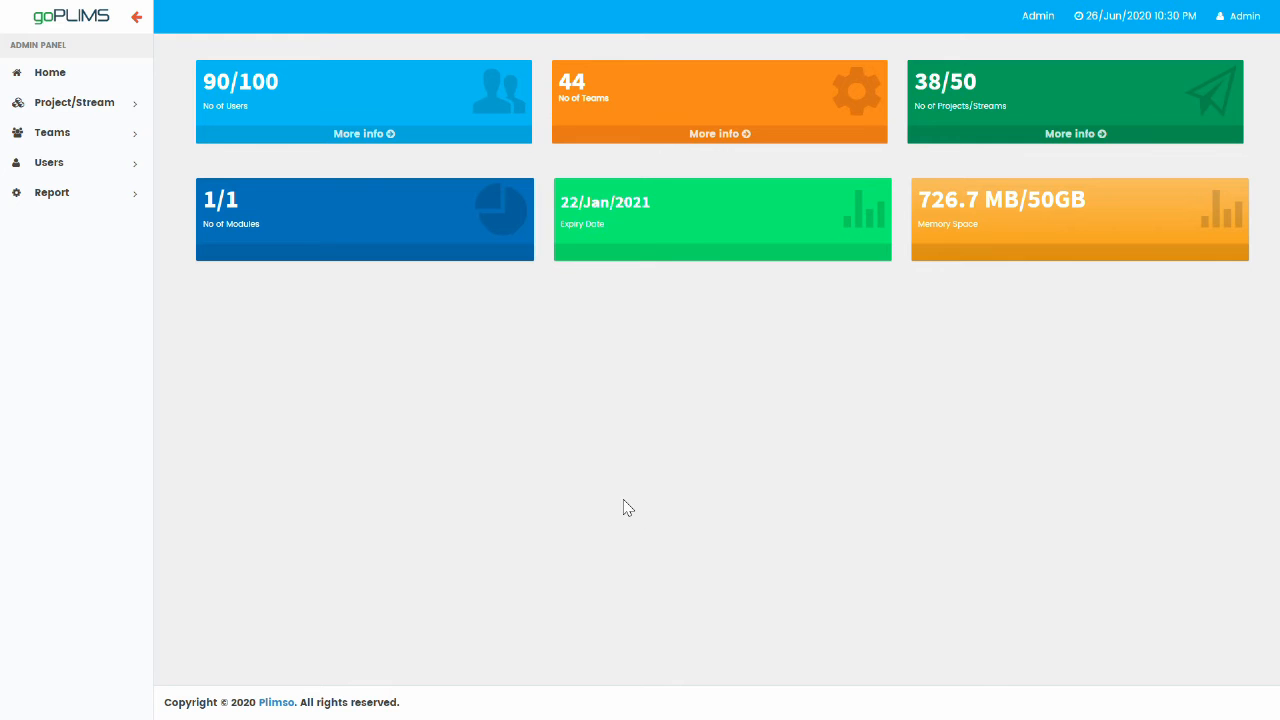
pyautogui.click(52, 106)
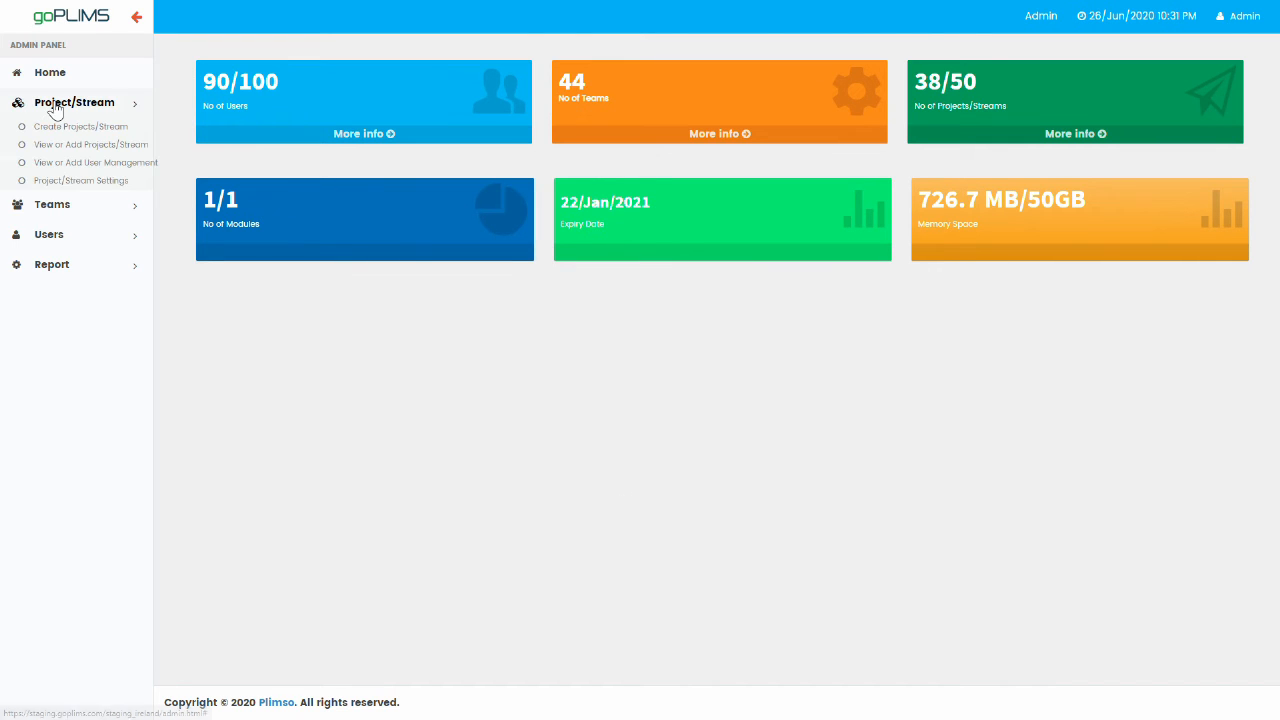
pyautogui.click(97, 146)
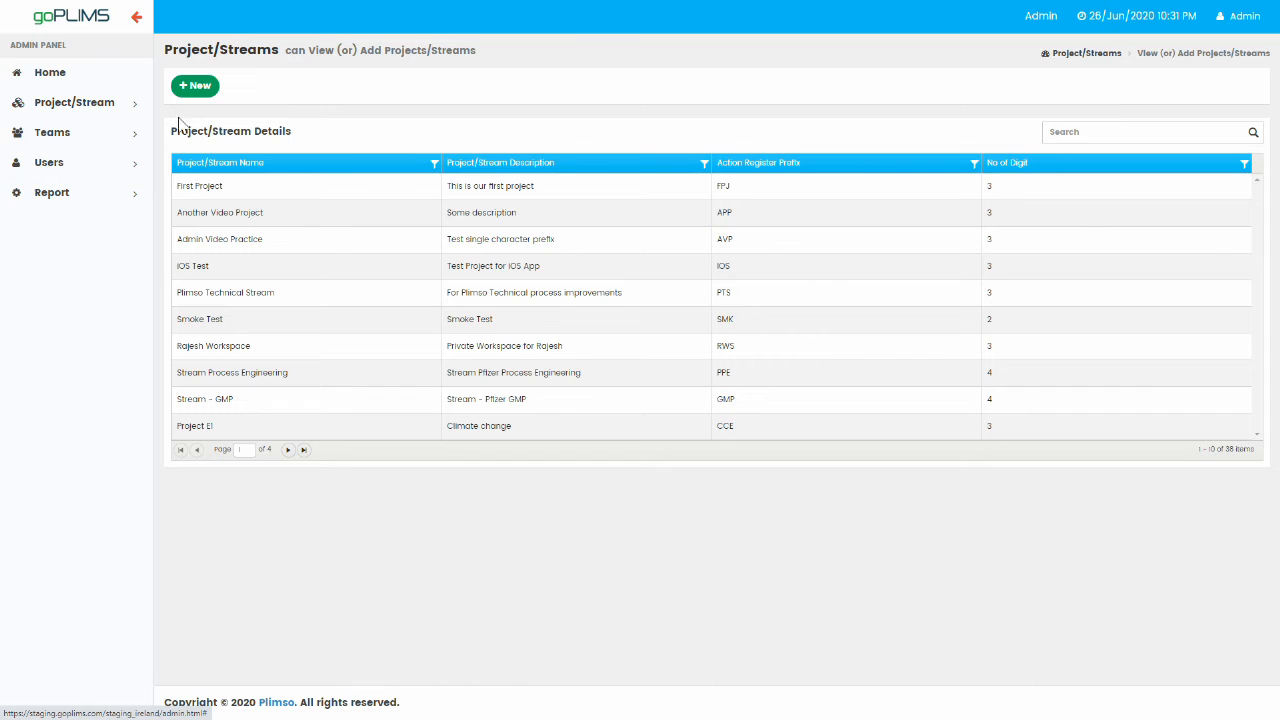
pyautogui.click(624, 195)
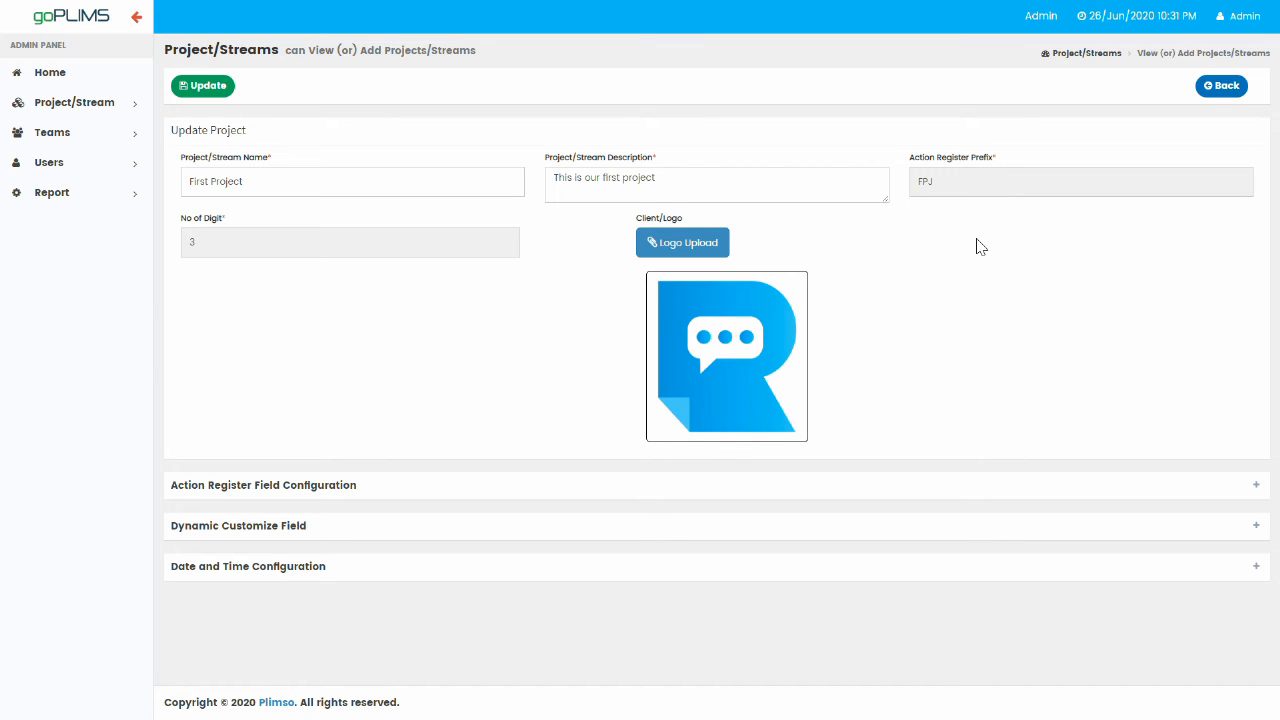
# Rename to First Project Edit, add ', edited' to the description, enable AR Date, reorder RAID and AR No.
pyautogui.click(323, 188)
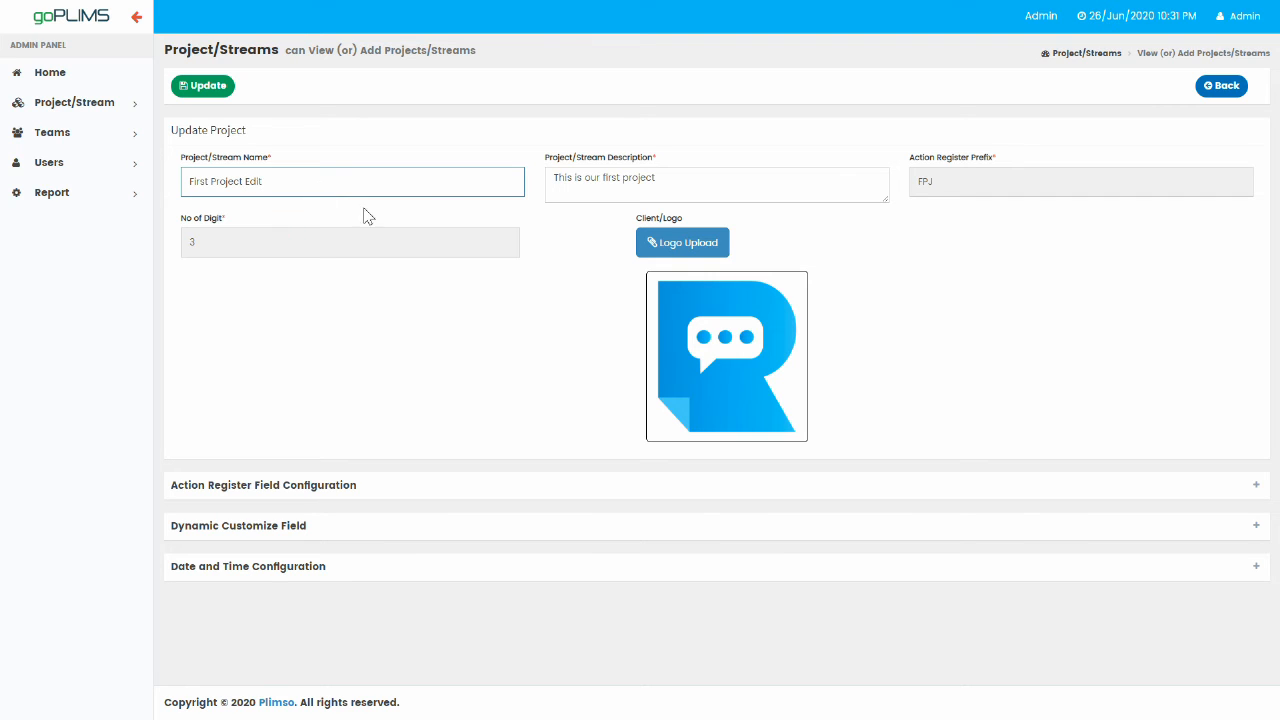
pyautogui.click(703, 185)
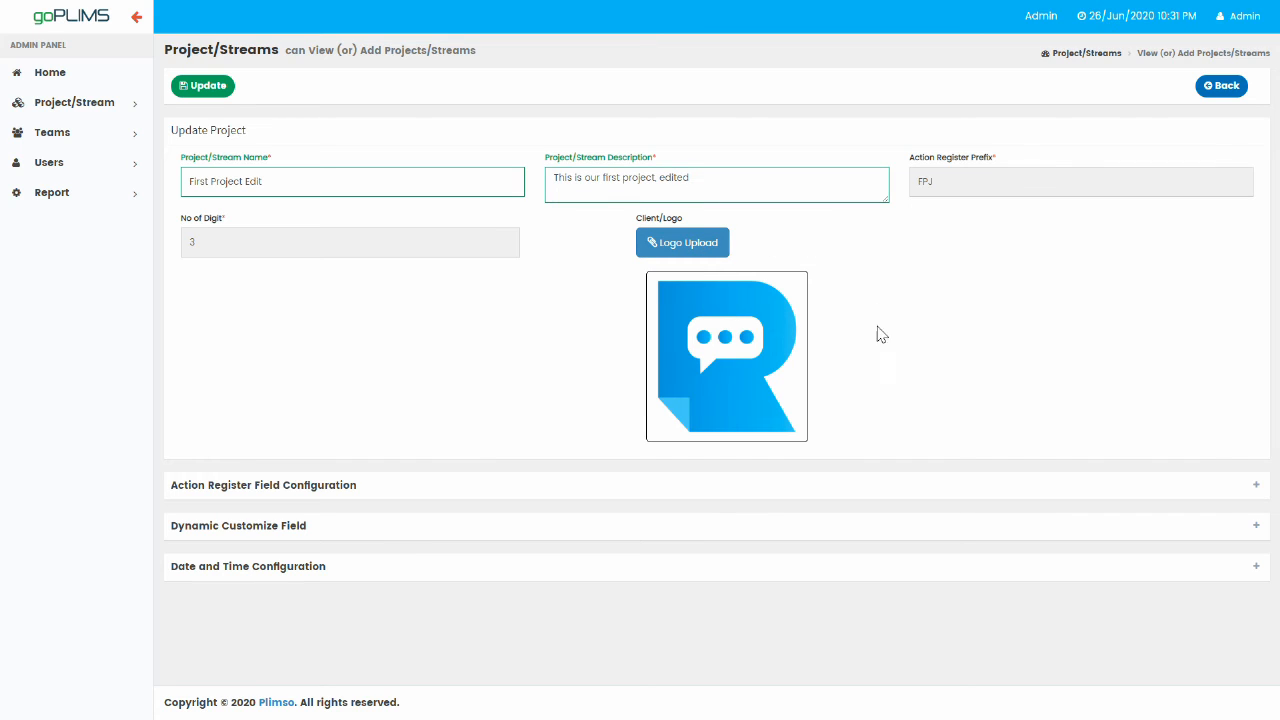
pyautogui.click(424, 490)
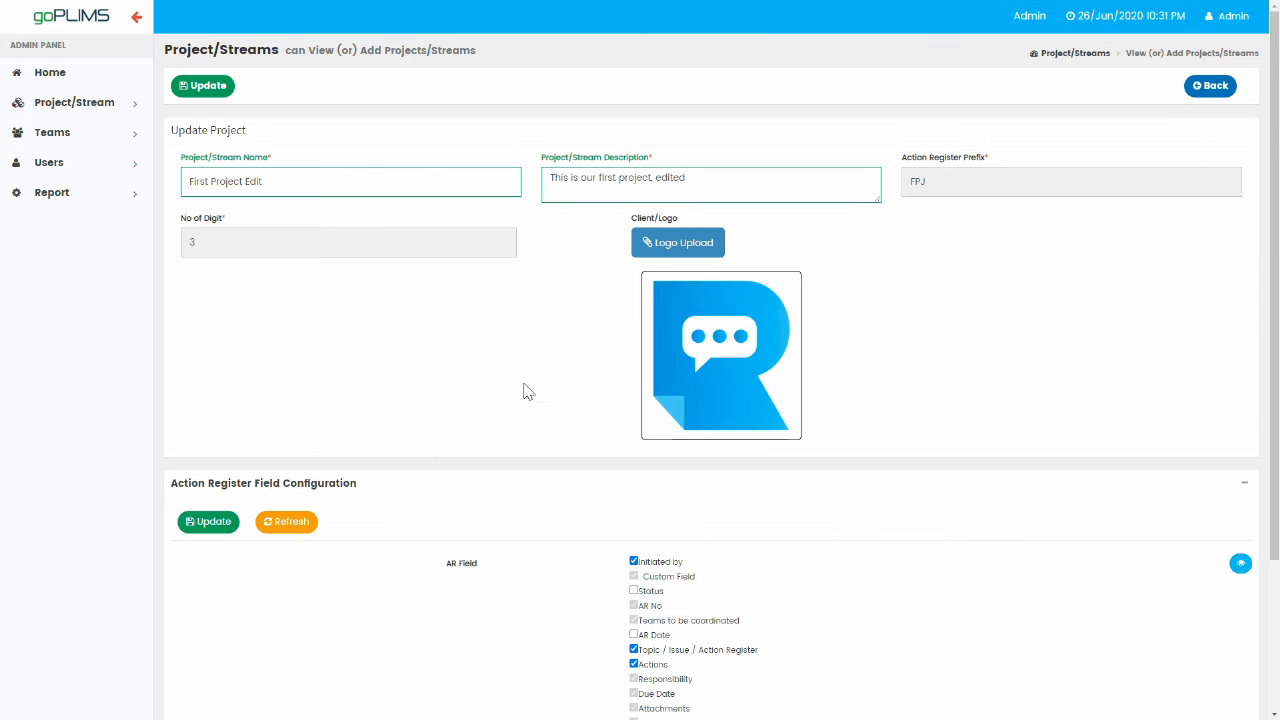
pyautogui.scroll(-2, 948, 394)
pyautogui.scroll(-1, 948, 394)
pyautogui.click(633, 441)
pyautogui.moveTo(654, 561); pyautogui.dragTo(678, 485)
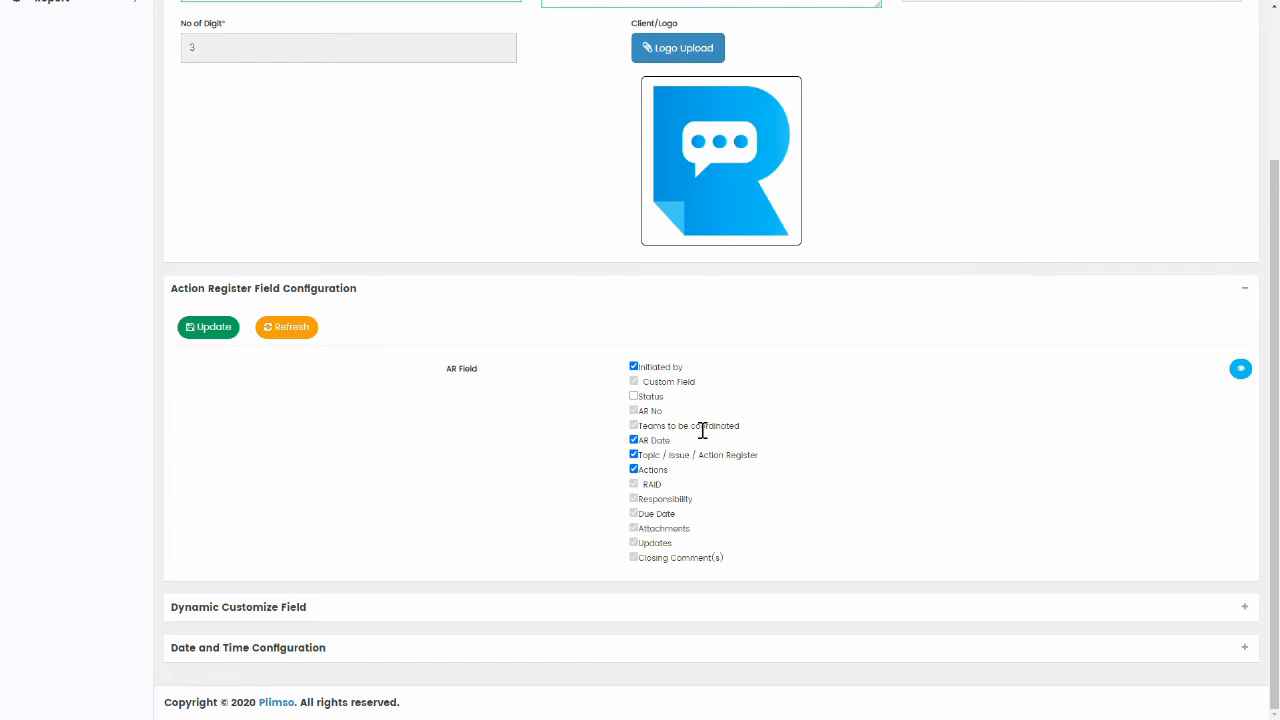
pyautogui.moveTo(653, 412); pyautogui.dragTo(655, 382)
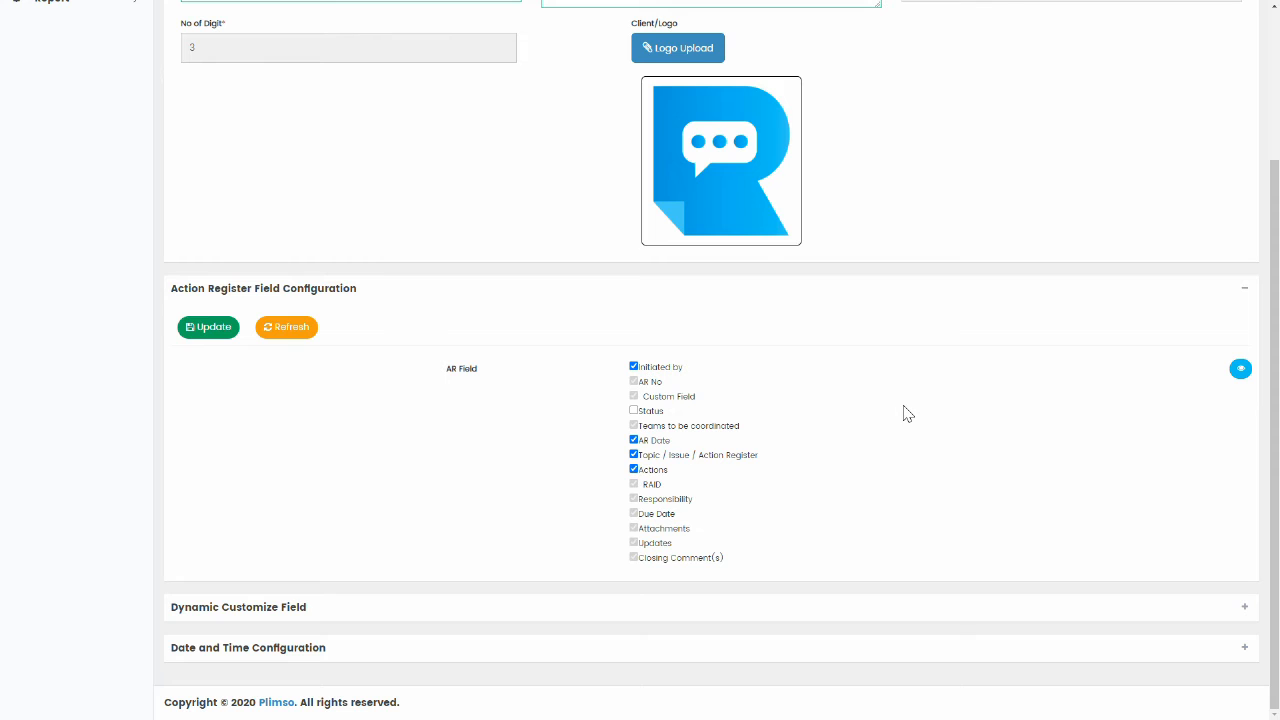
pyautogui.click(208, 329)
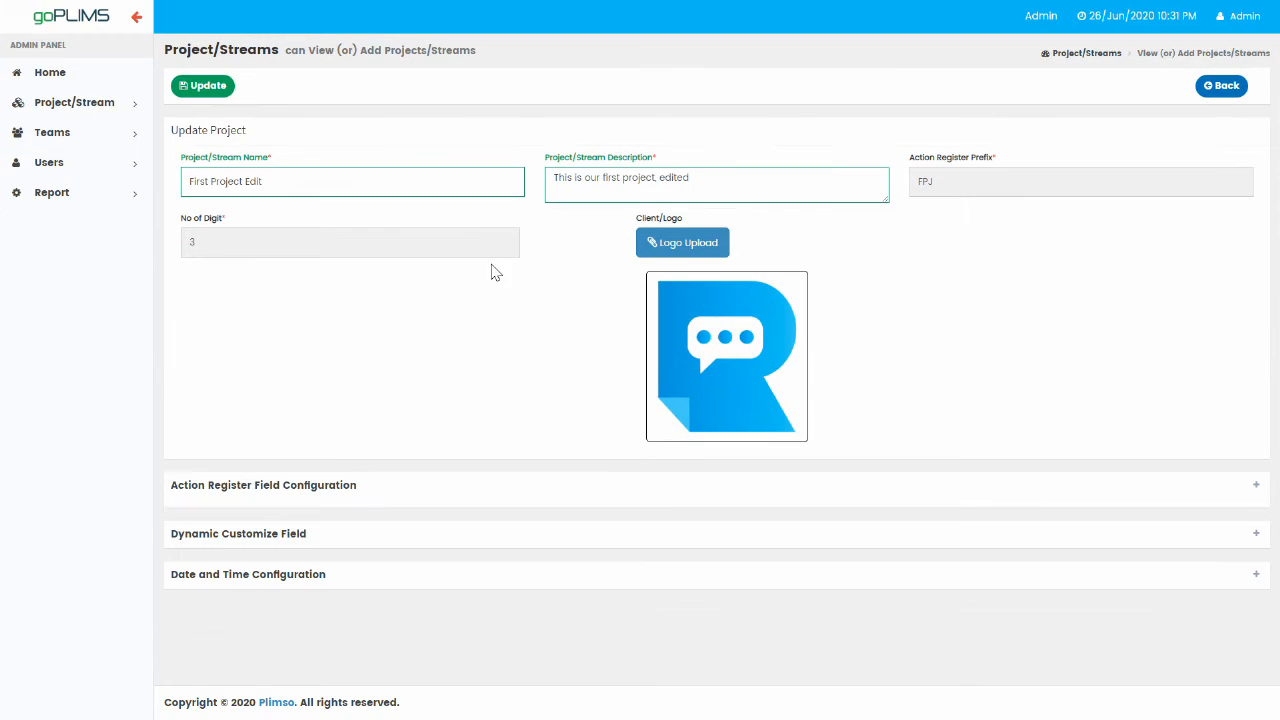
# Load Custom Field from the project's custom fields and change its type to Number.
pyautogui.click(350, 534)
pyautogui.scroll(-3, 486, 331)
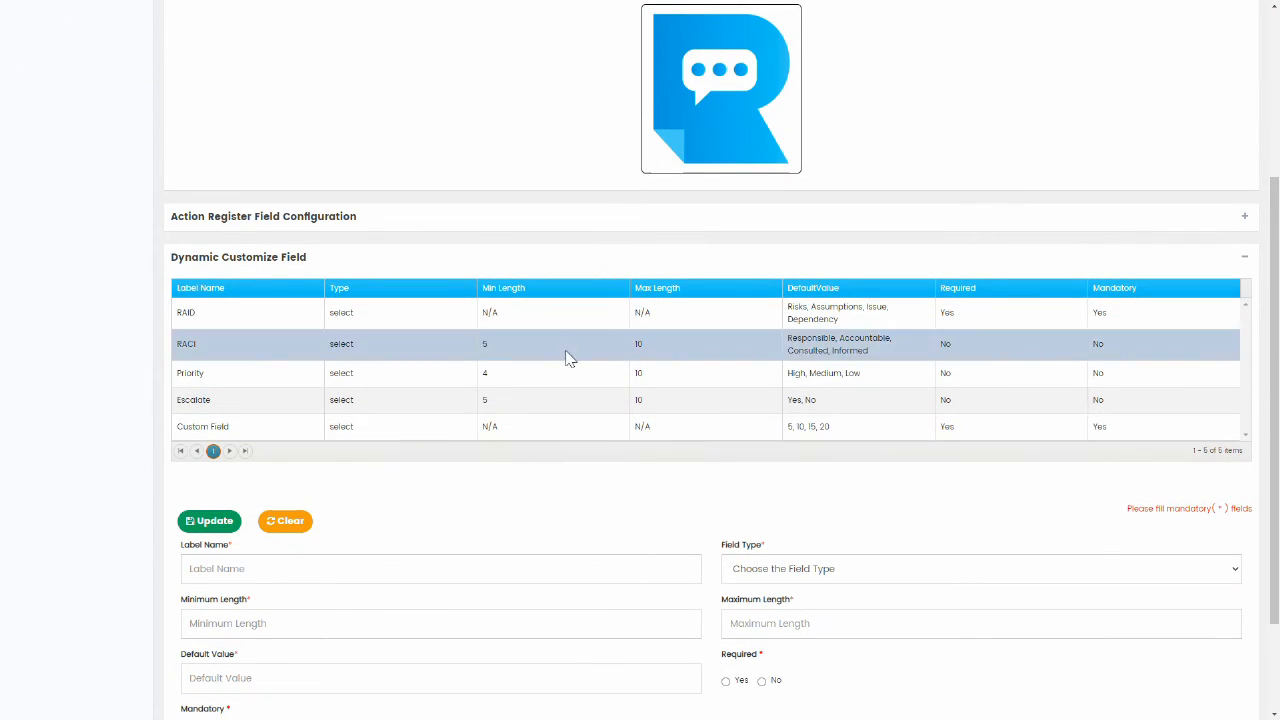
pyautogui.click(563, 426)
pyautogui.scroll(-1, 600, 486)
pyautogui.click(826, 490)
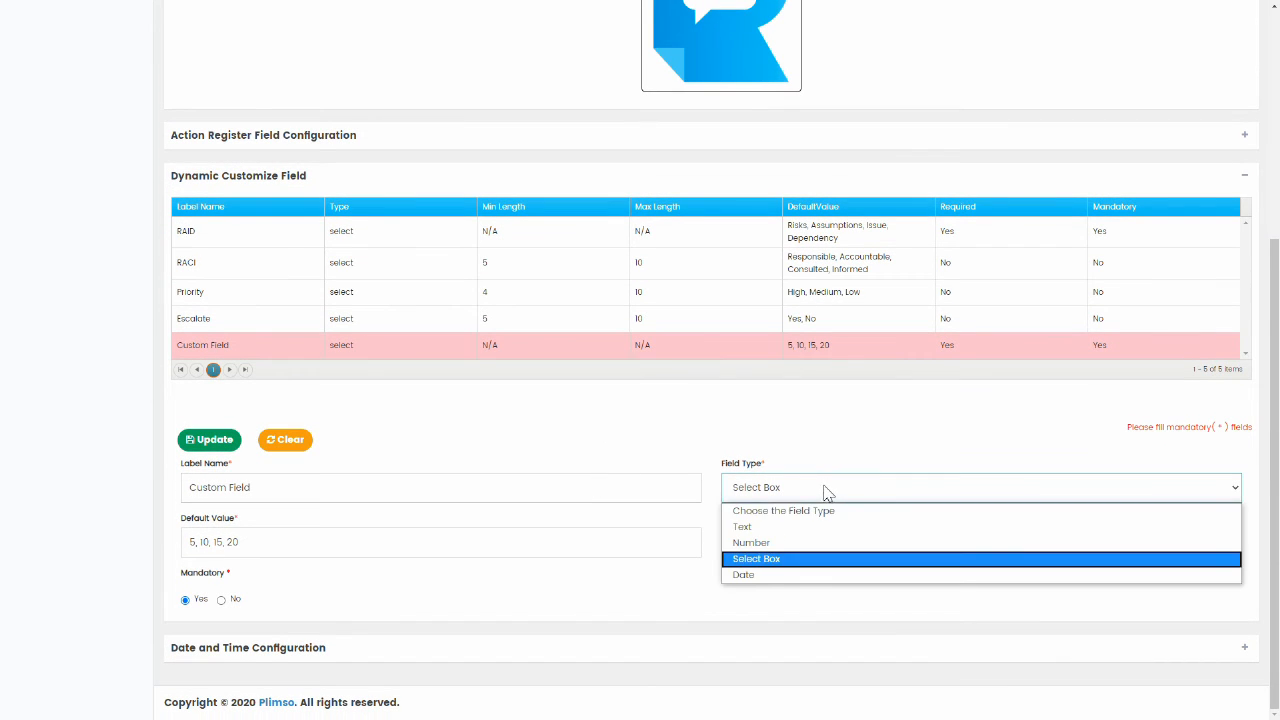
pyautogui.click(785, 548)
pyautogui.scroll(-1, 450, 502)
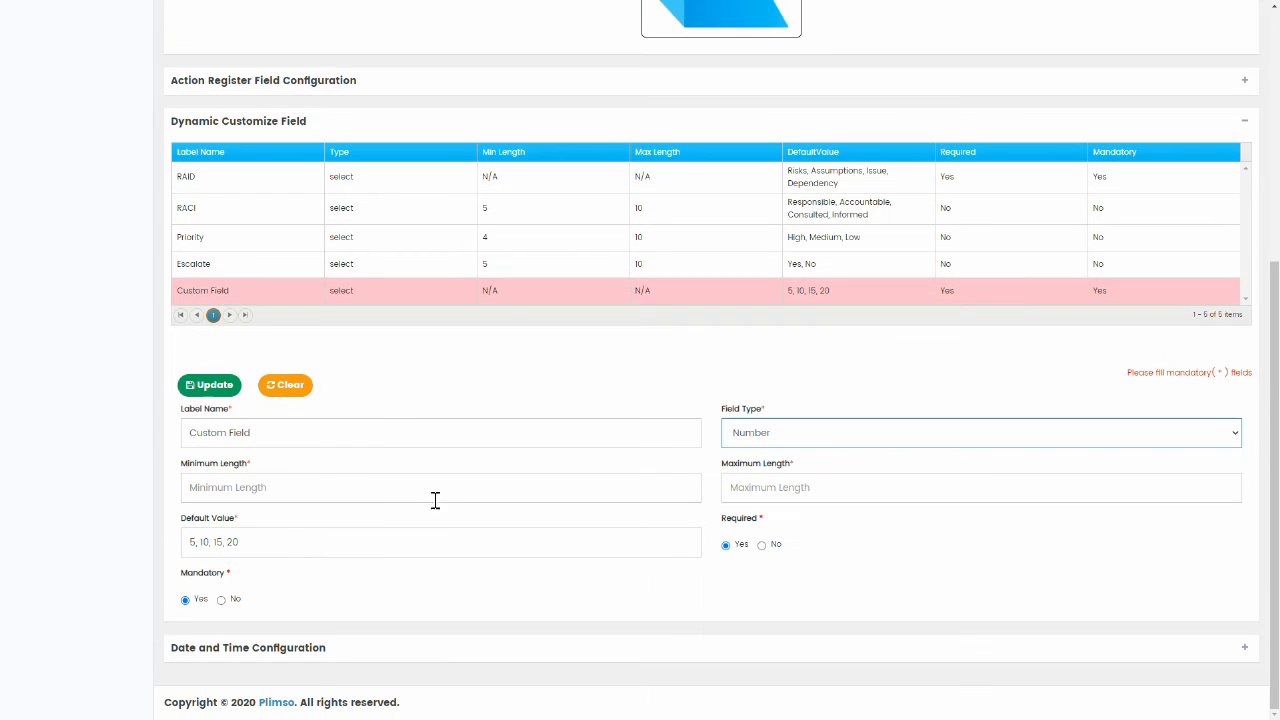
# Set default 5, length 1 to 2, save the field, and collapse the Dynamic Customize Field section.
pyautogui.click(281, 537)
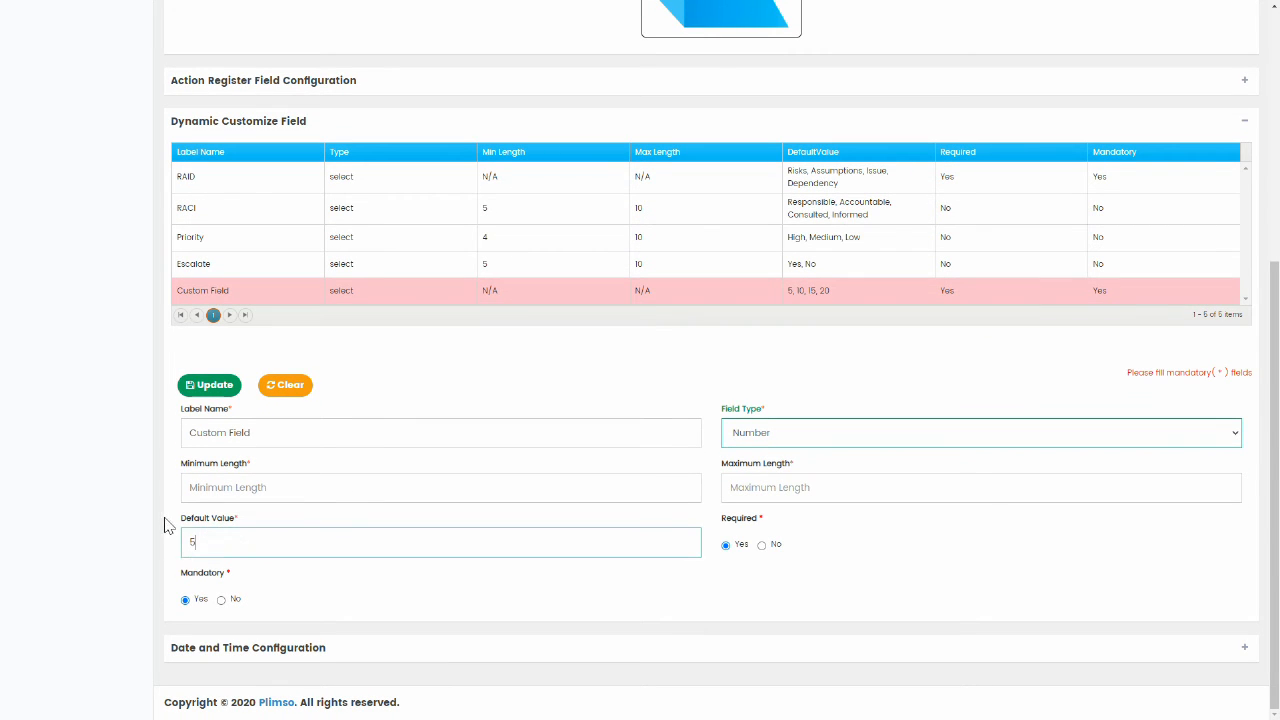
pyautogui.click(217, 488)
pyautogui.write('1')
pyautogui.click(801, 486)
pyautogui.write('2')
pyautogui.click(211, 390)
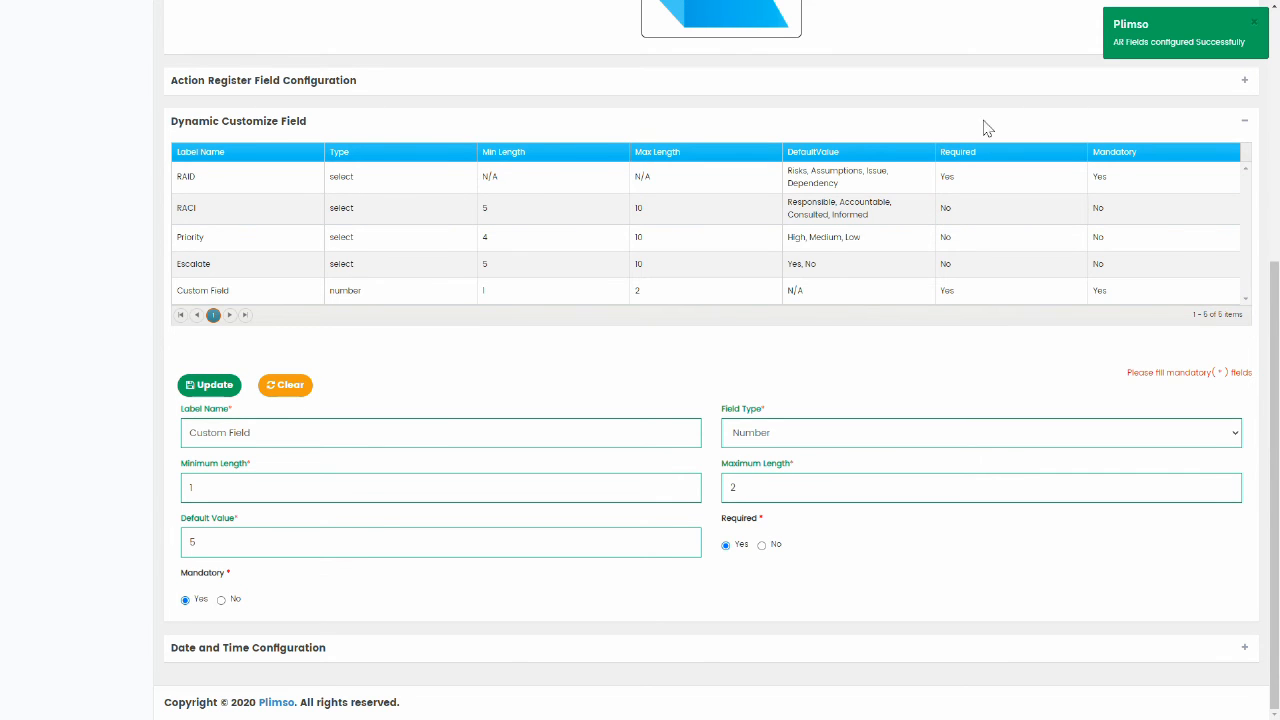
pyautogui.click(934, 126)
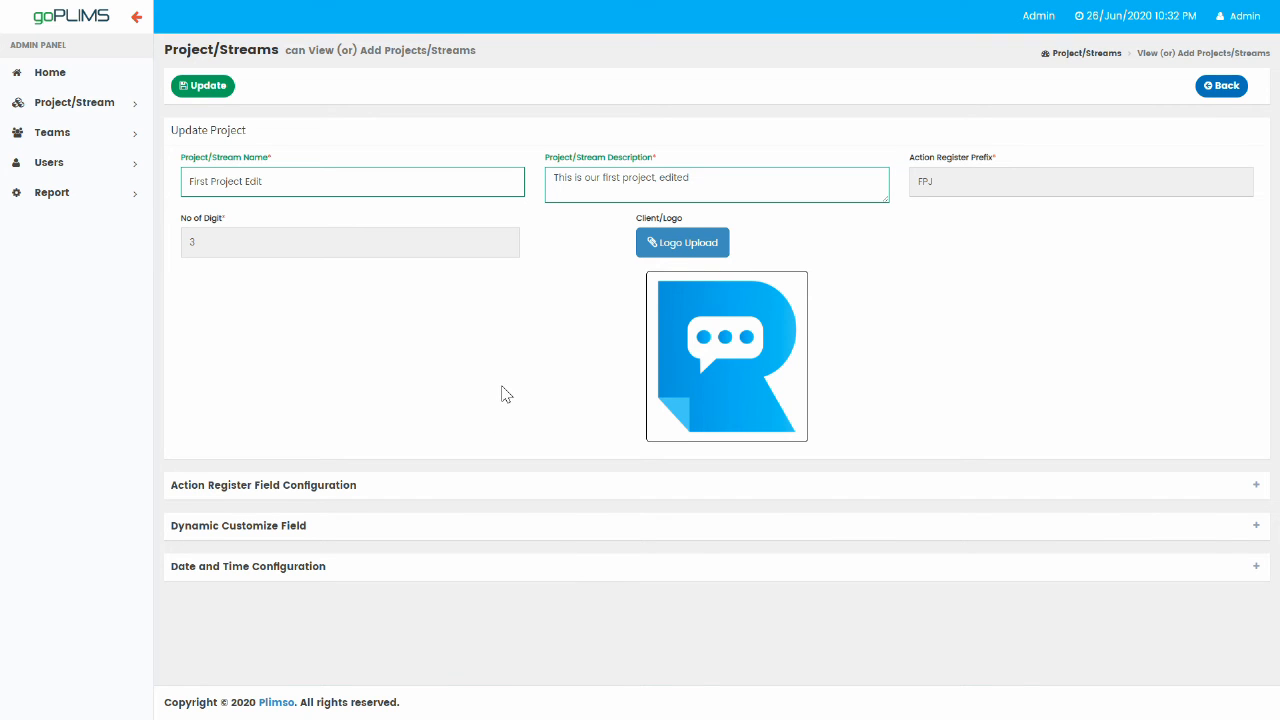
# Set Date Format to DD-MMM-YY and Time Zone to United Kingdom Europe/London UTC +01:00.
pyautogui.click(600, 566)
pyautogui.scroll(-1, 612, 541)
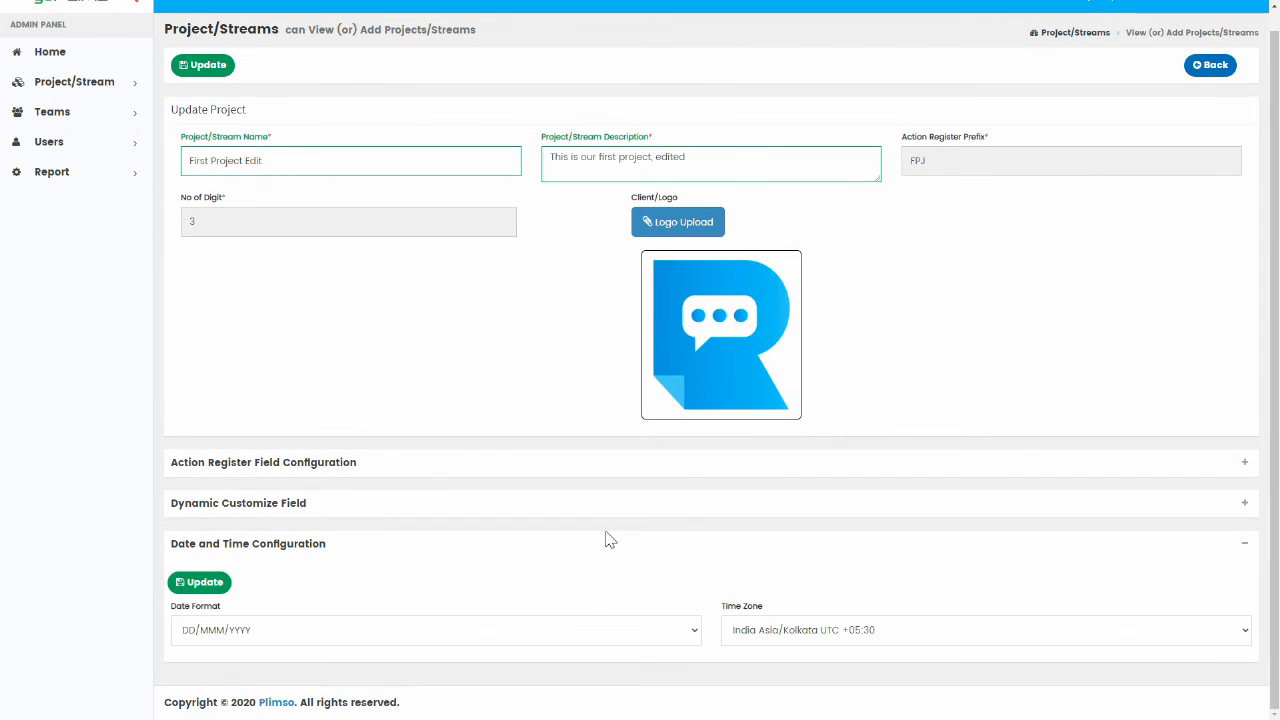
pyautogui.click(694, 633)
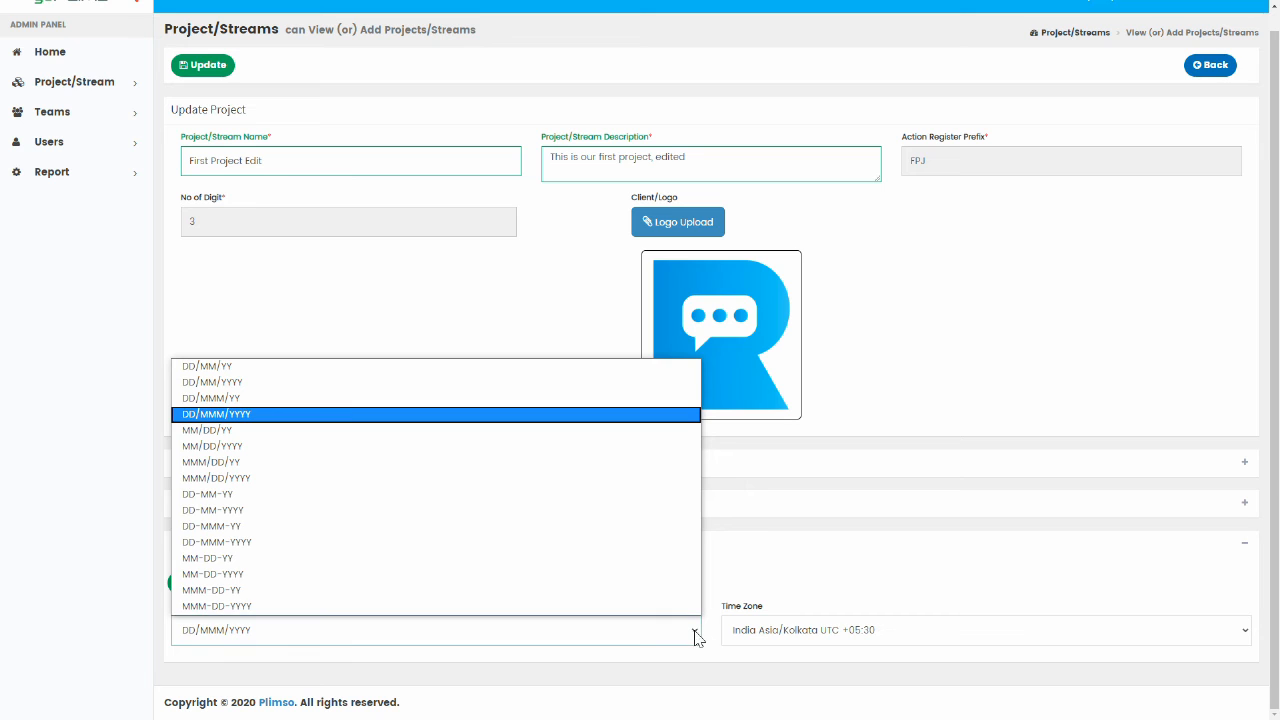
pyautogui.click(437, 527)
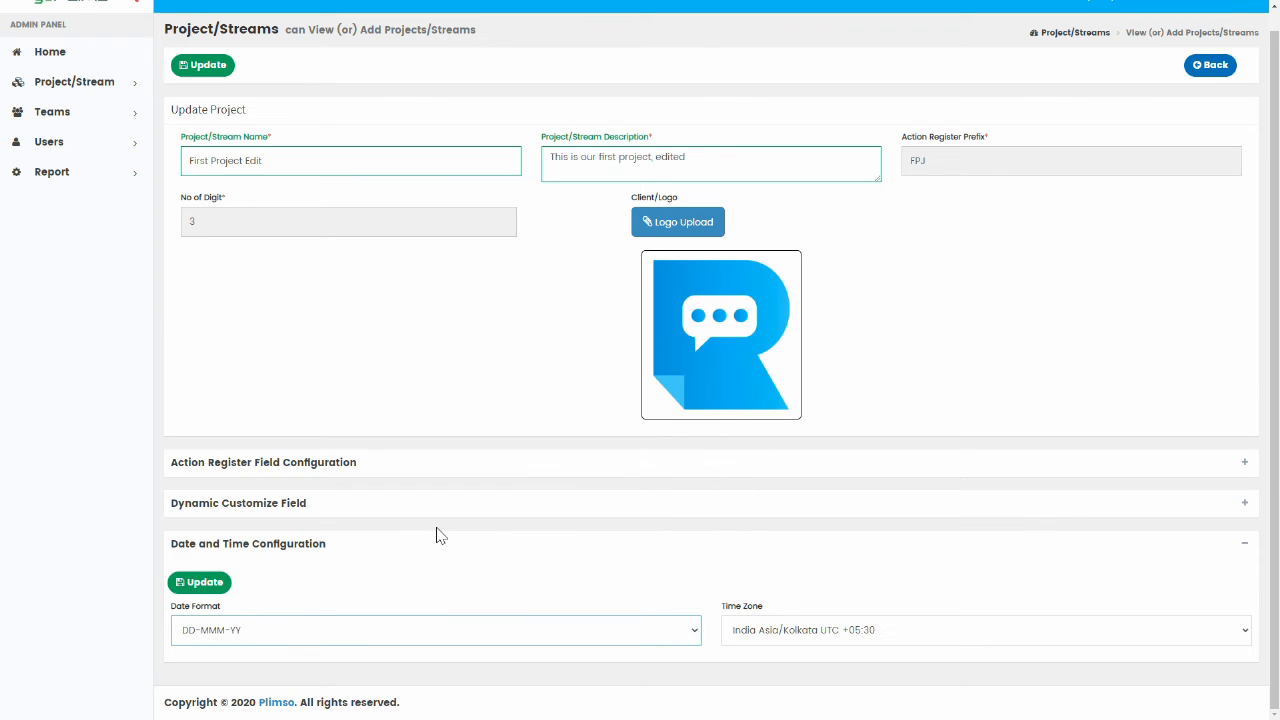
pyautogui.click(922, 640)
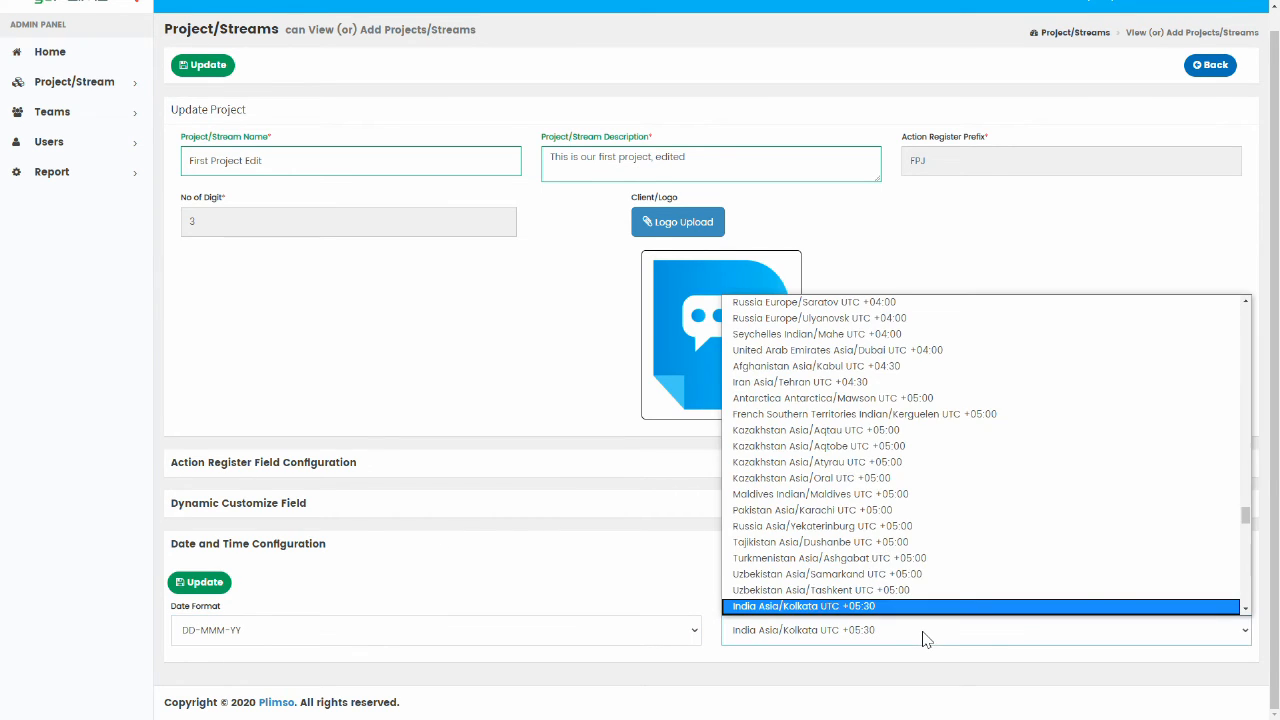
pyautogui.moveTo(1245, 527); pyautogui.dragTo(1230, 407)
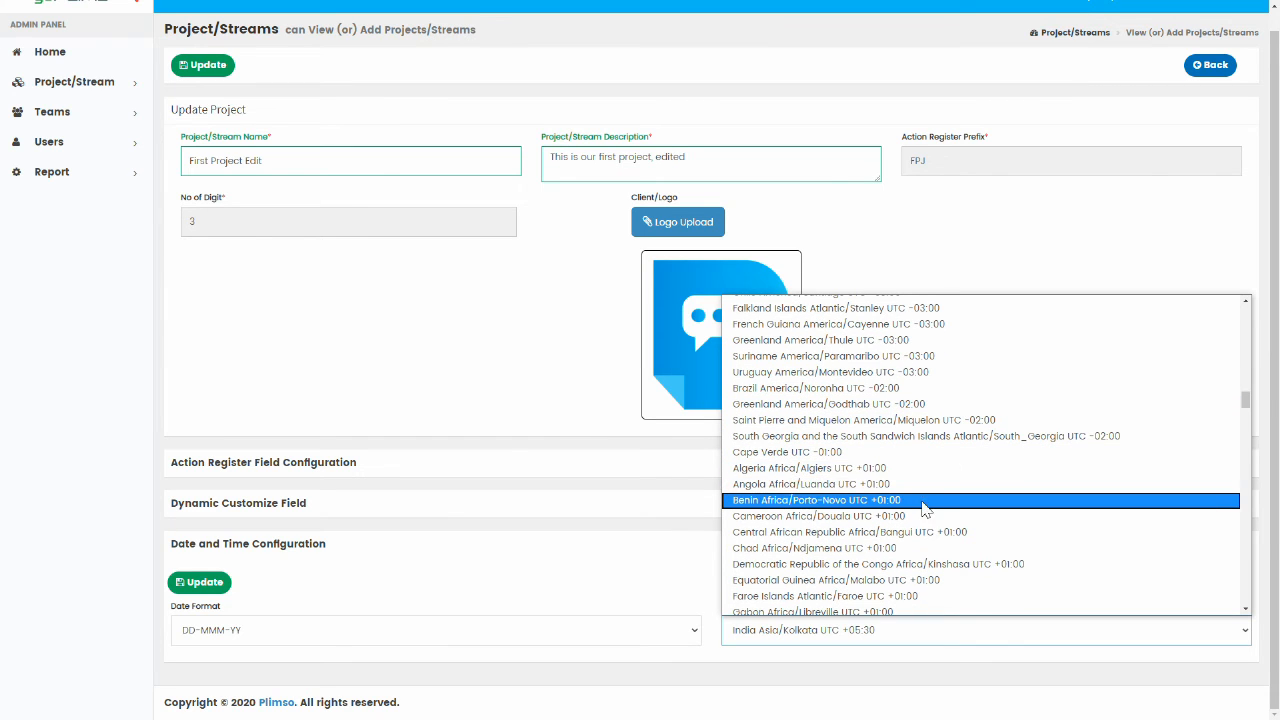
pyautogui.scroll(-3, 930, 530)
pyautogui.scroll(-6, 930, 530)
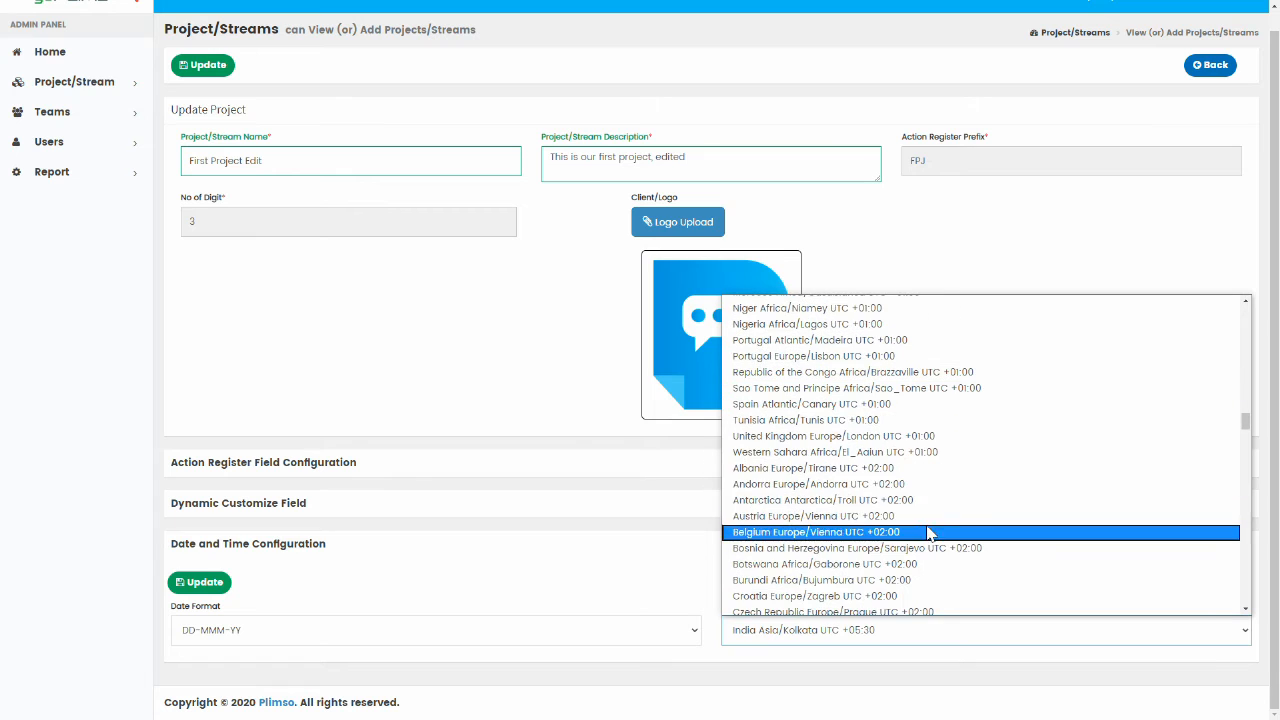
pyautogui.click(884, 440)
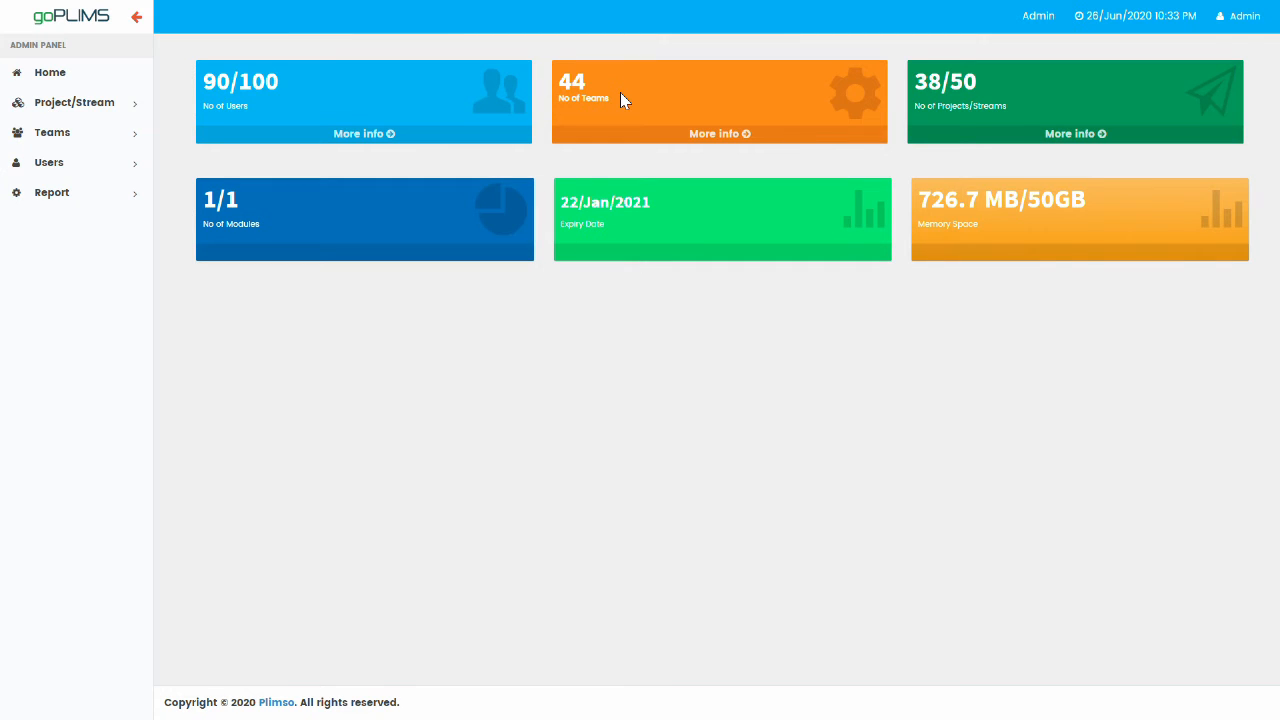
# Open the first user from View/Add Users and change their address to Corrected Address.
pyautogui.click(130, 164)
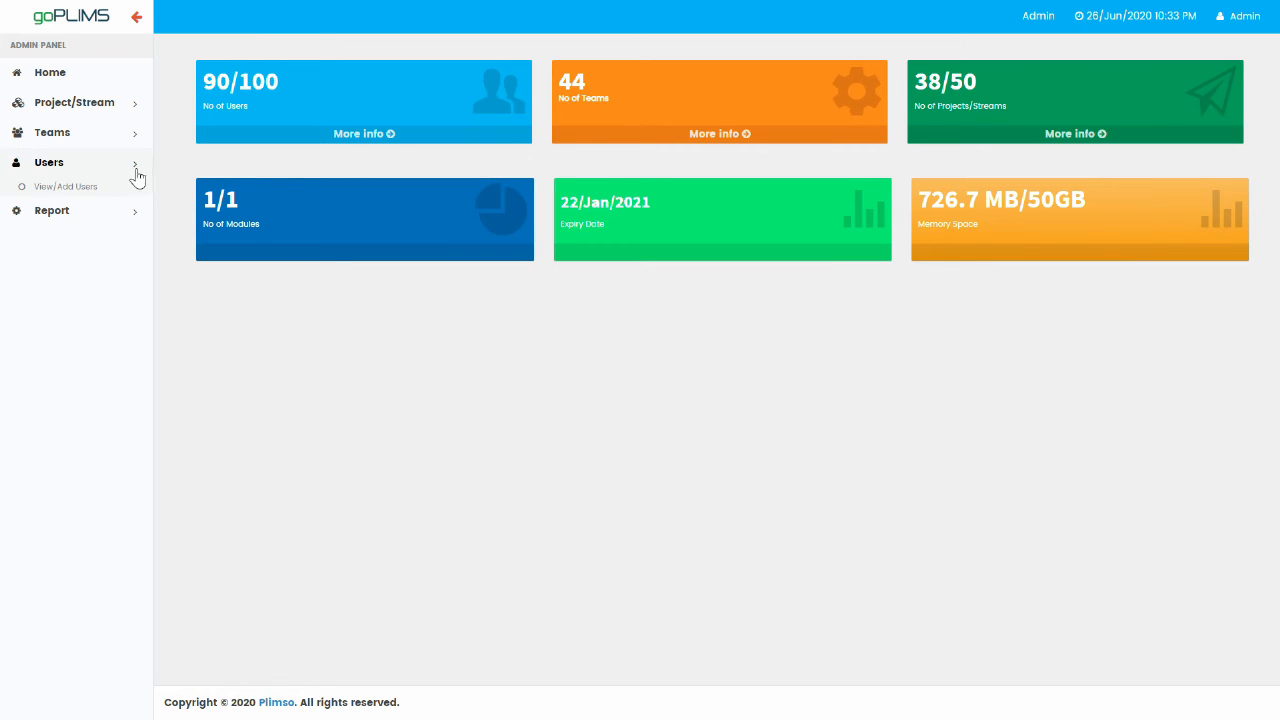
pyautogui.click(84, 190)
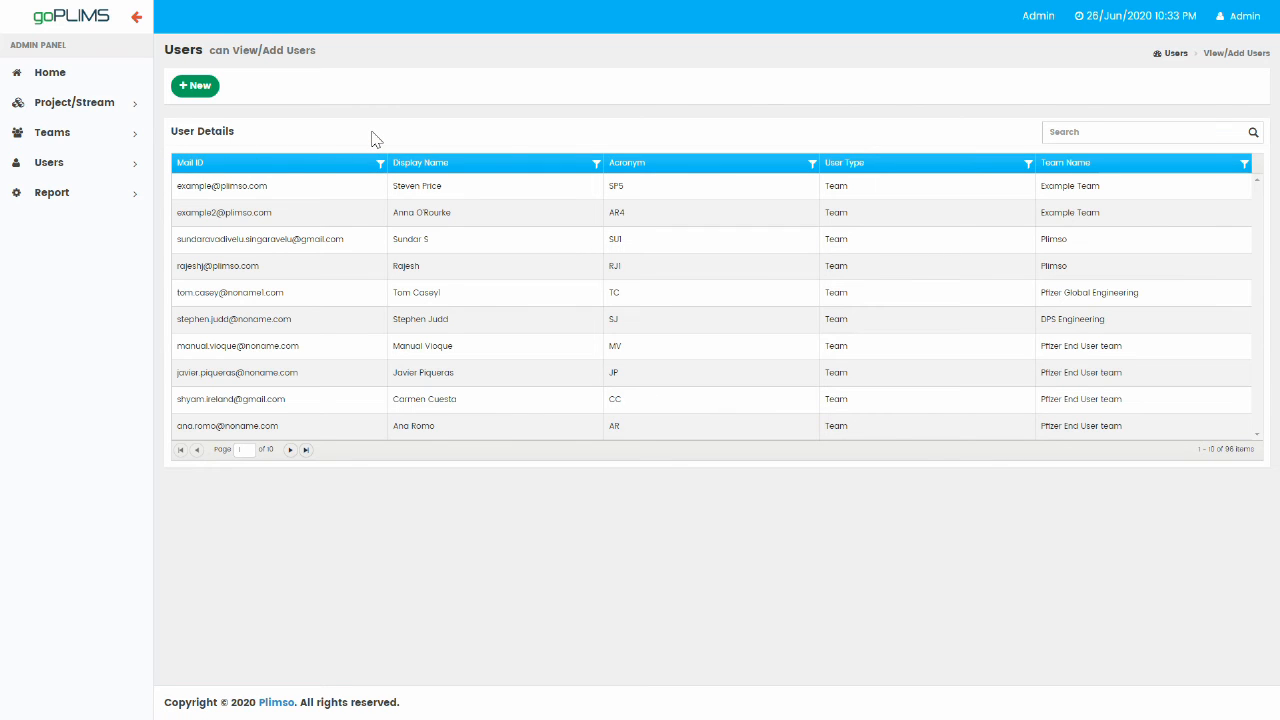
pyautogui.click(346, 196)
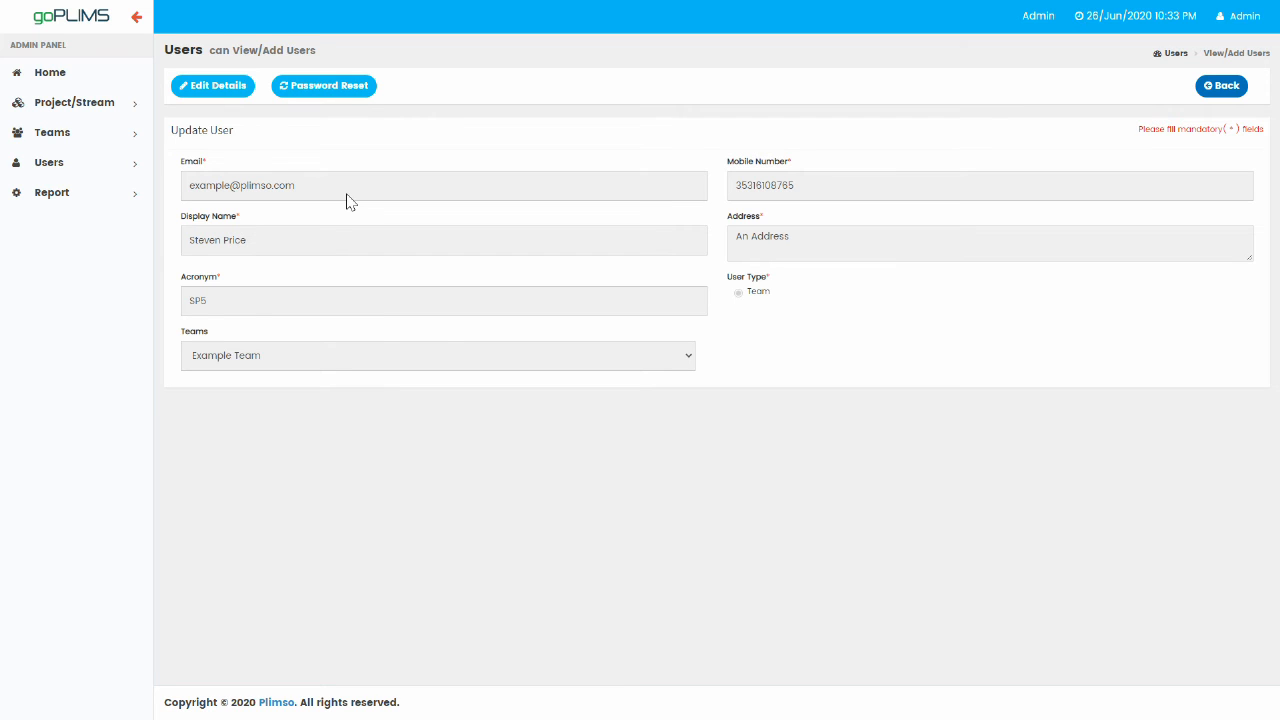
pyautogui.click(214, 90)
pyautogui.moveTo(805, 237); pyautogui.dragTo(717, 242)
pyautogui.write('Corrected')
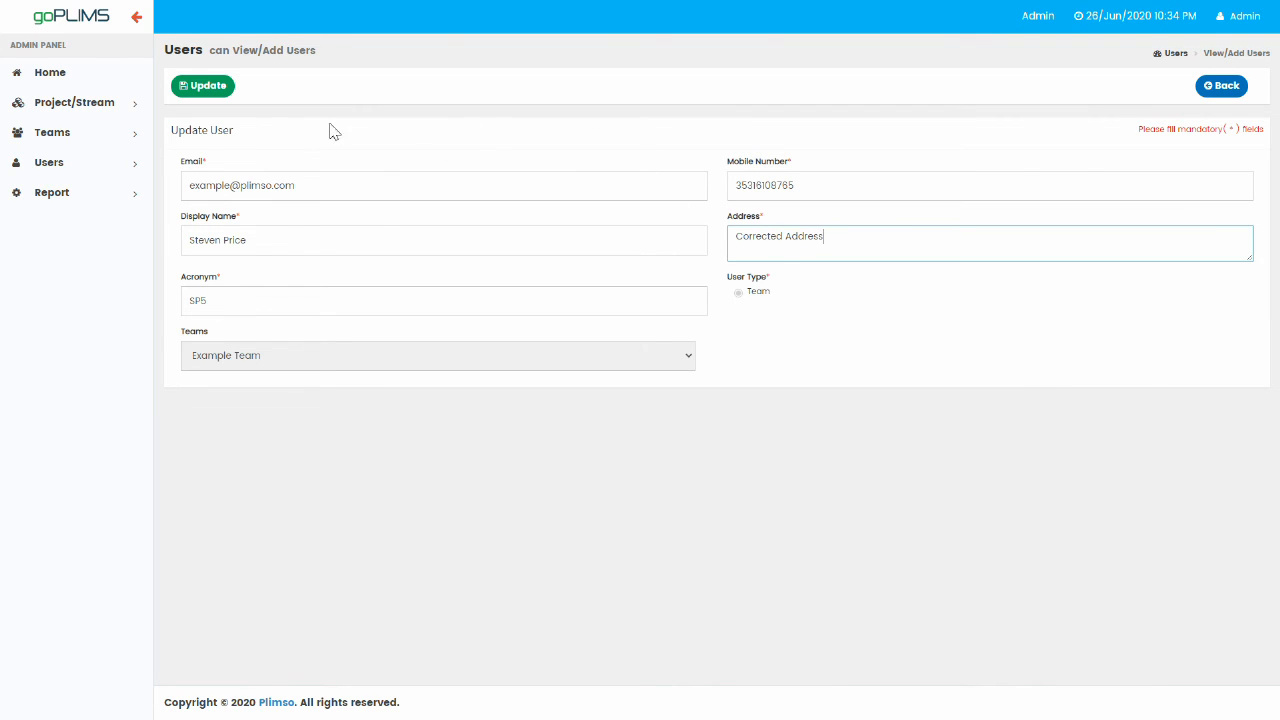
pyautogui.click(203, 92)
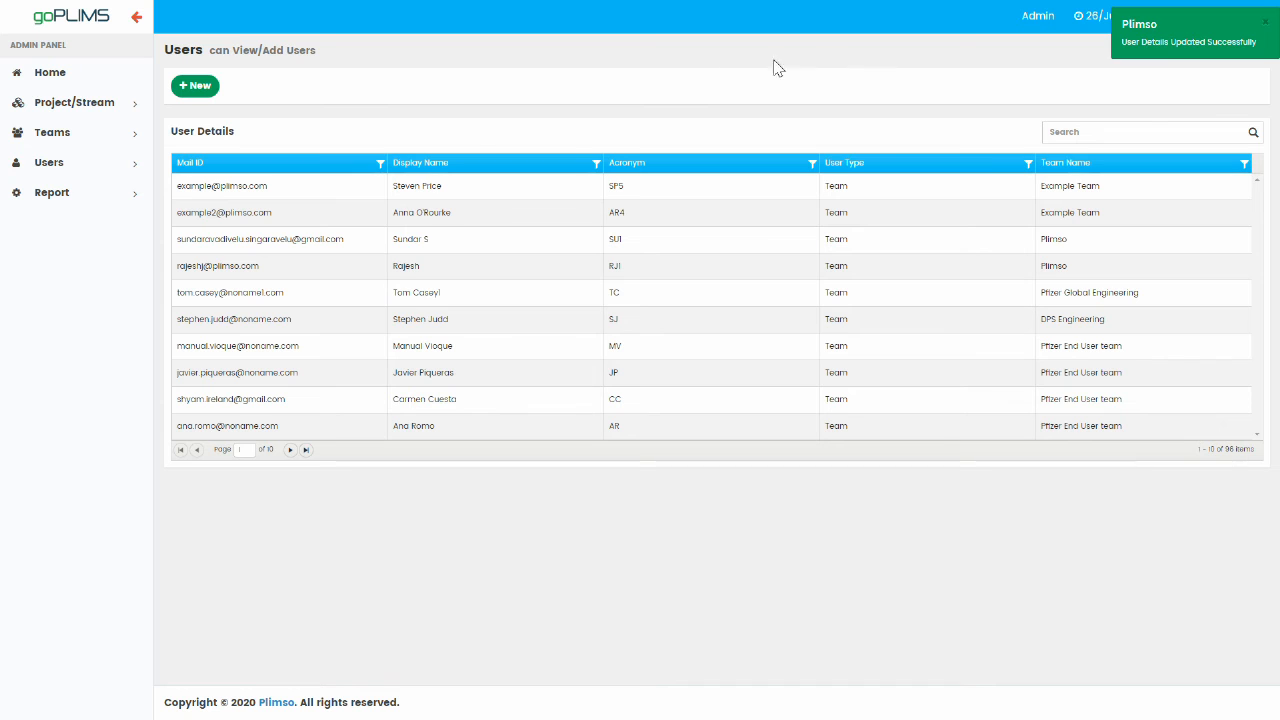
# Reopen the user's details, edit the mobile number and address, then go back to the user list.
pyautogui.click(468, 185)
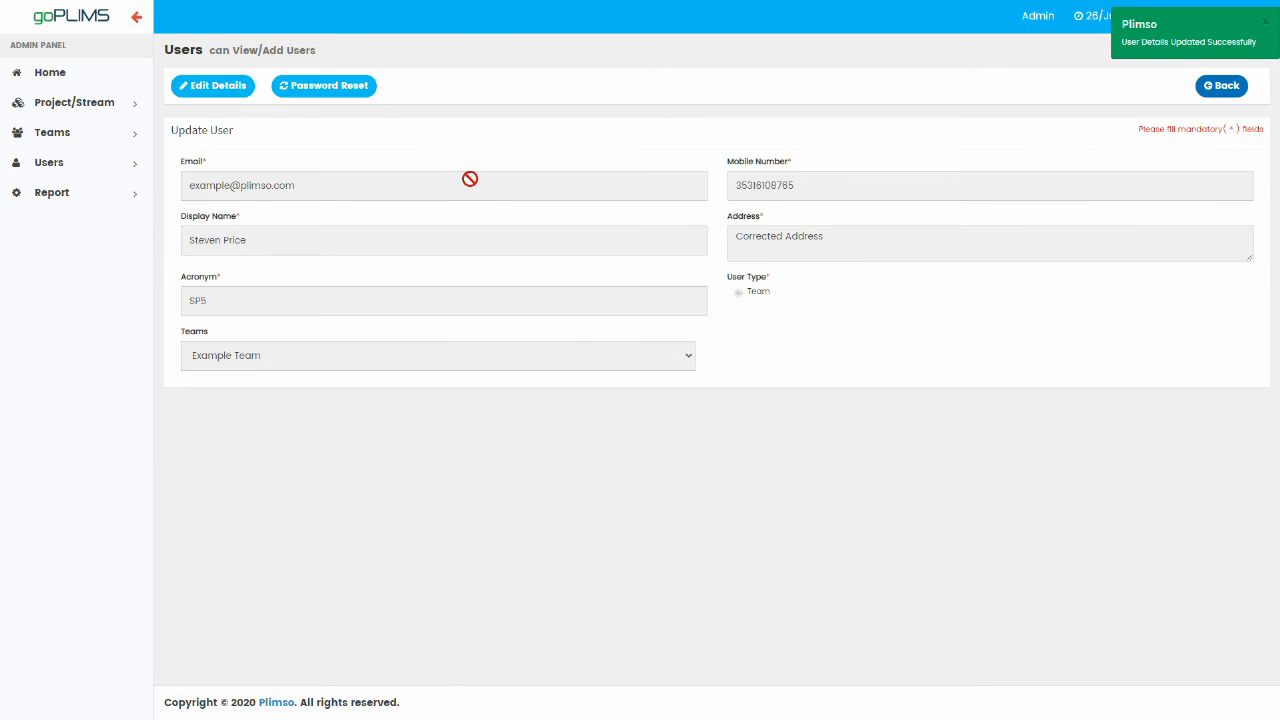
pyautogui.click(226, 88)
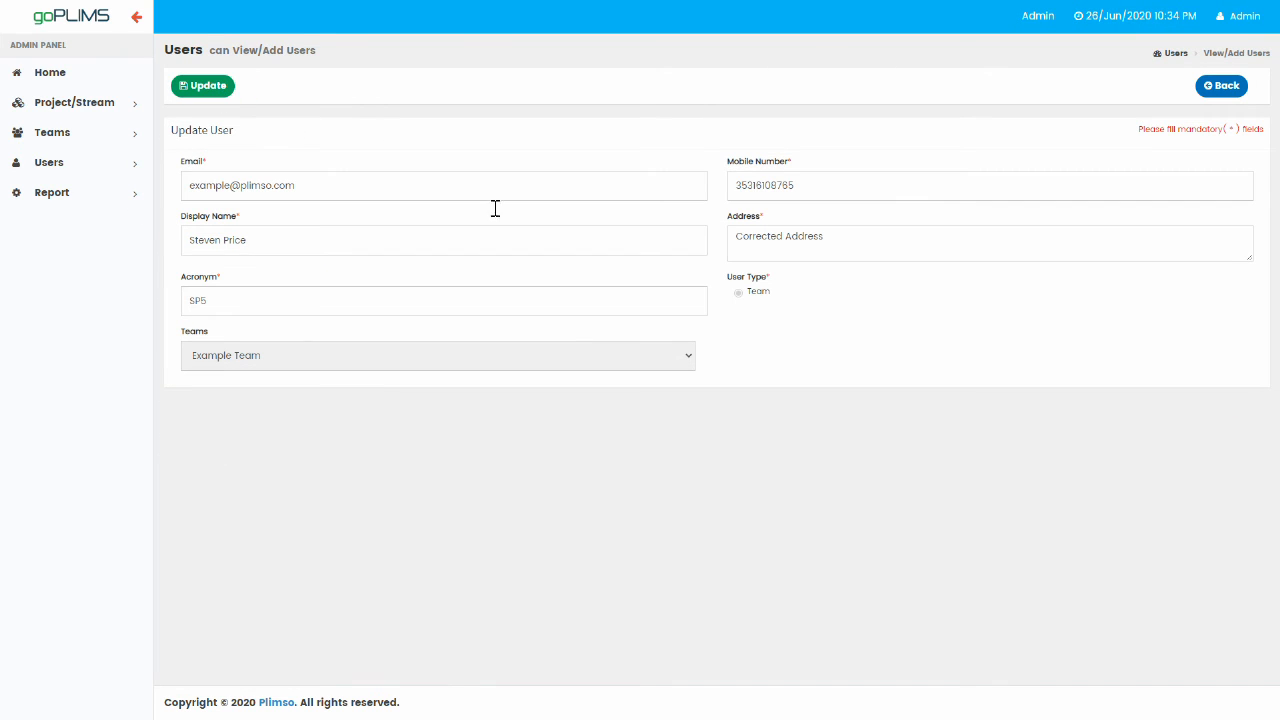
pyautogui.click(836, 182)
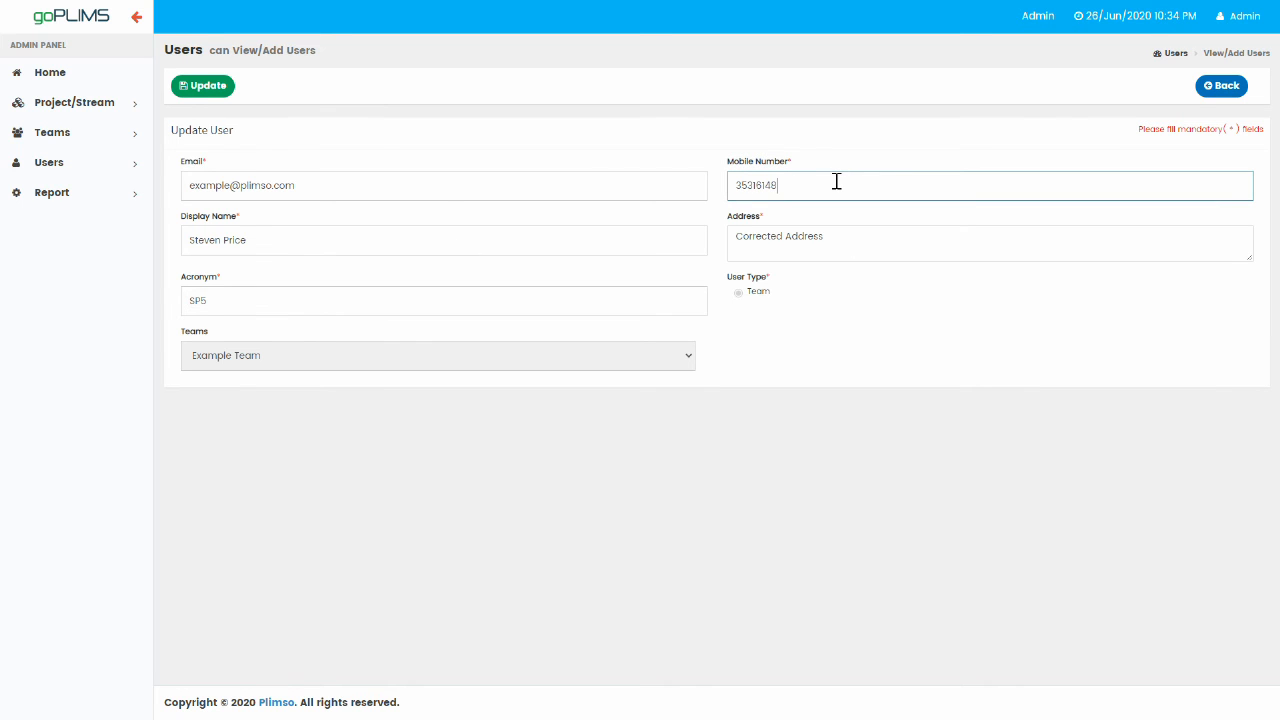
pyautogui.write('481')
pyautogui.moveTo(831, 235); pyautogui.dragTo(790, 236)
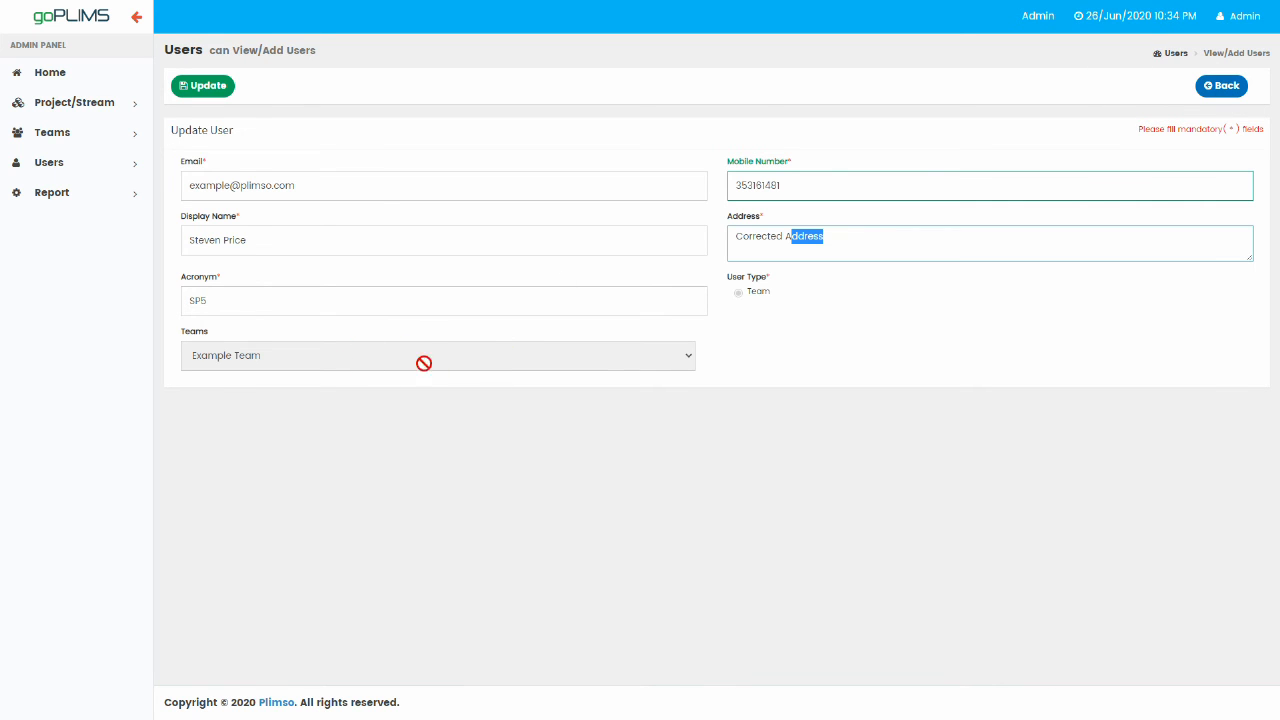
pyautogui.click(1226, 87)
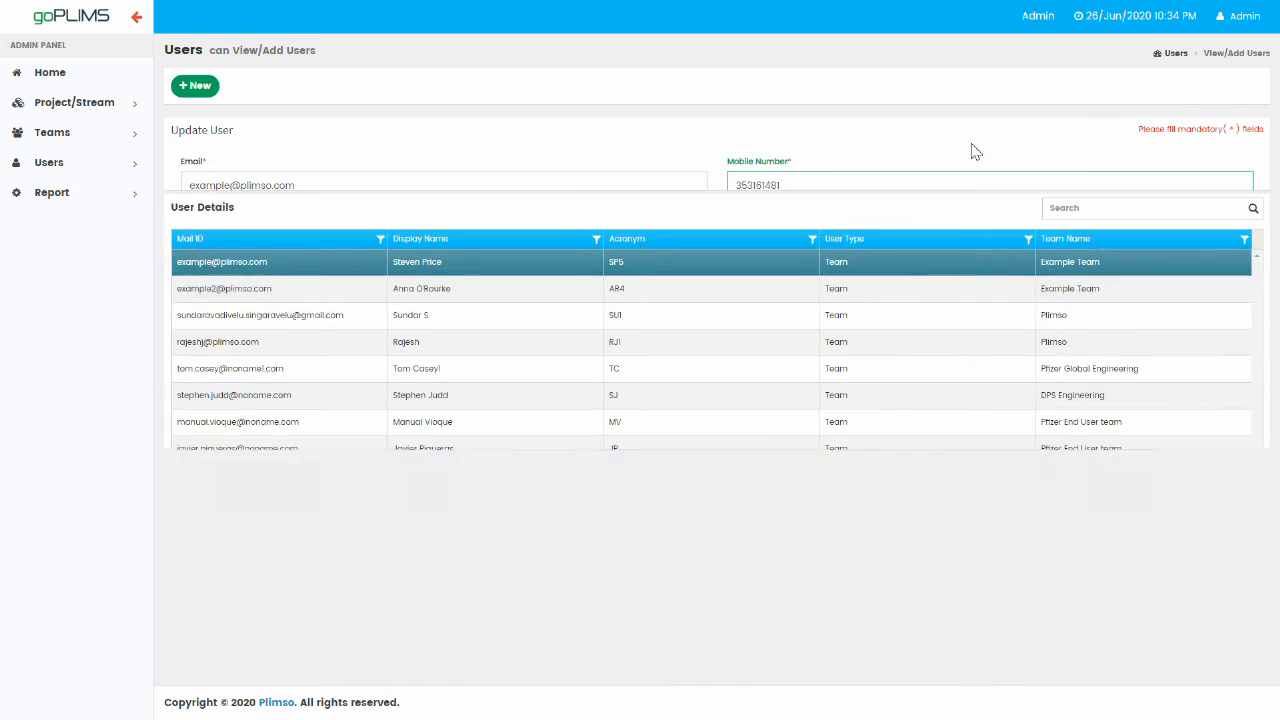
# Start a new user and fill in the e-mail, mobile number, display name, address and acronym RM.
pyautogui.click(198, 90)
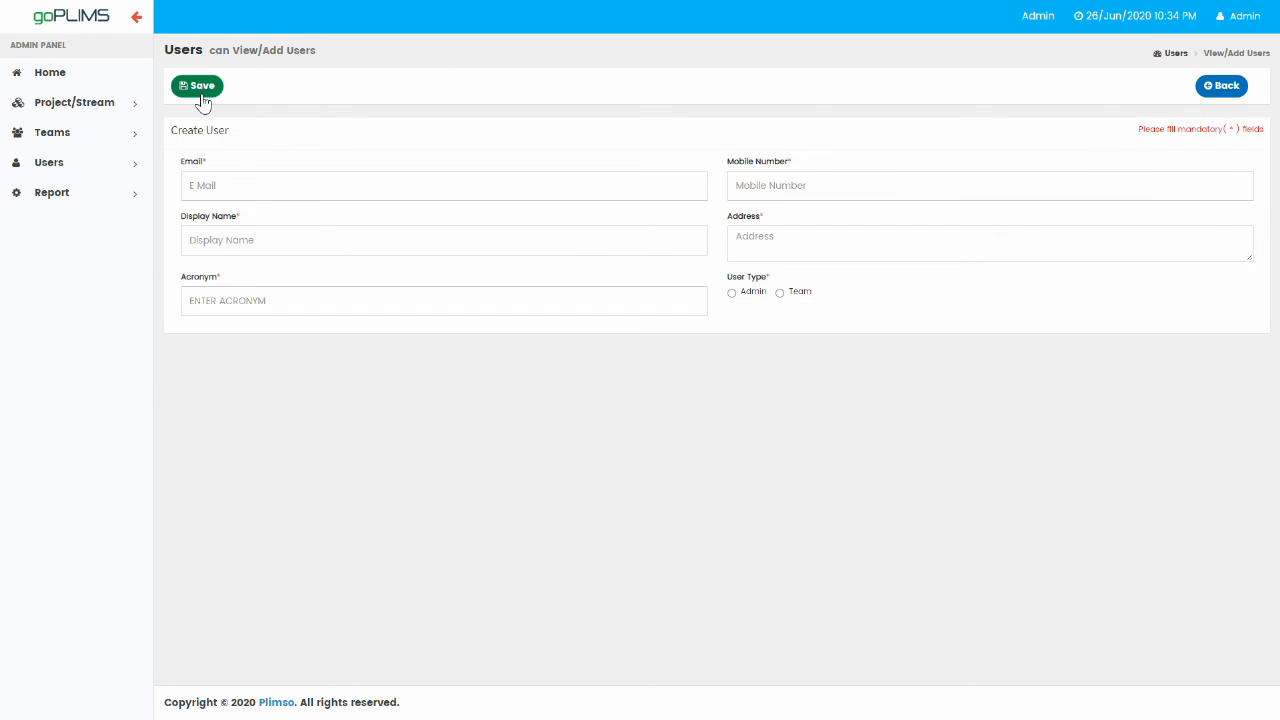
pyautogui.click(328, 183)
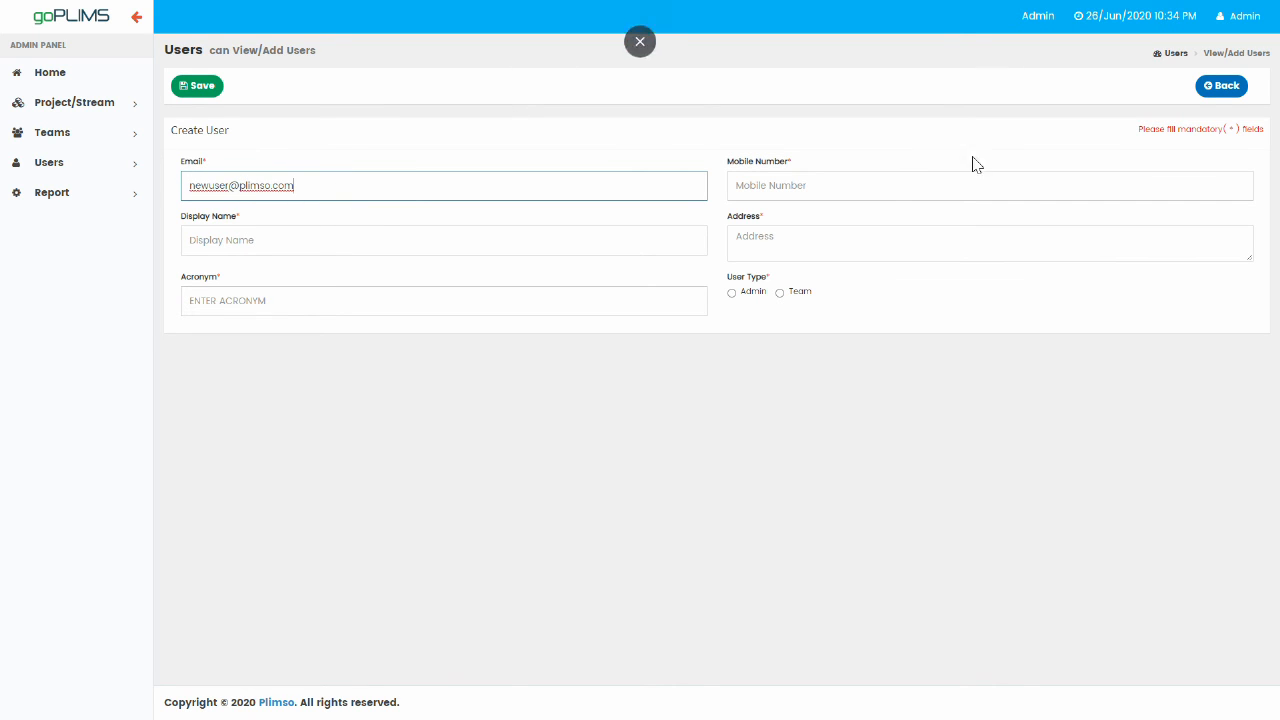
pyautogui.click(880, 188)
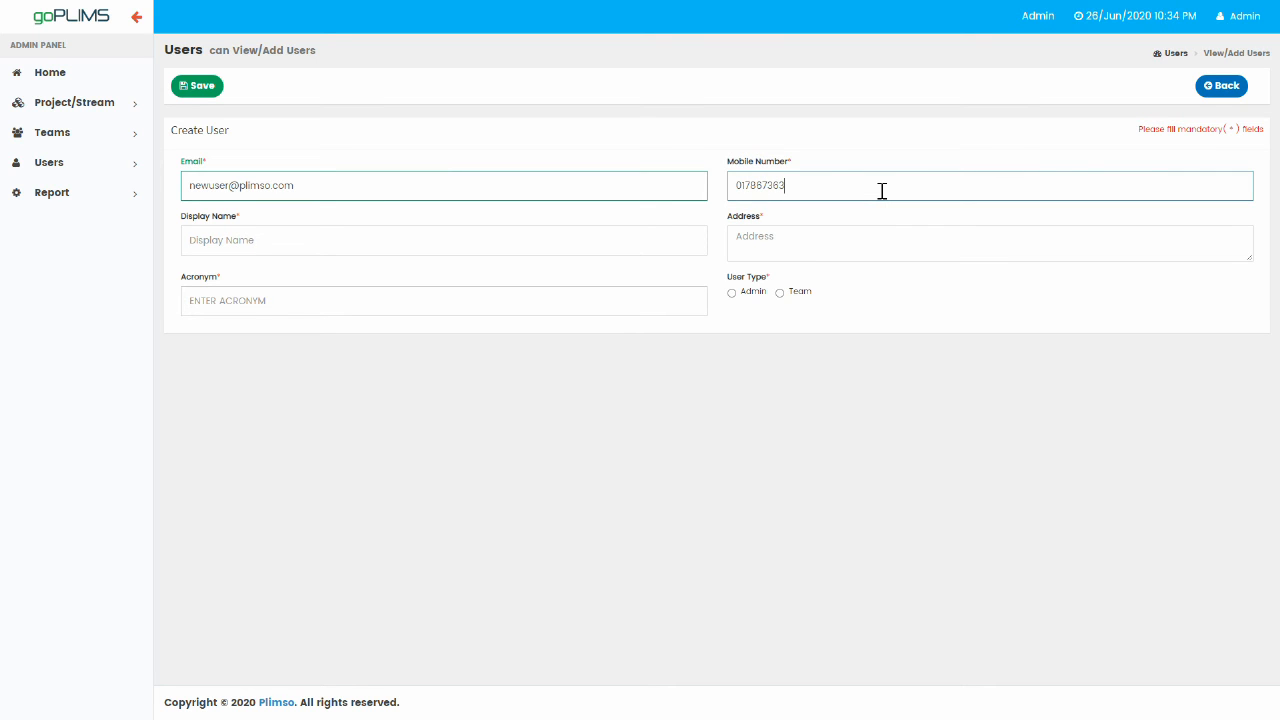
pyautogui.write('RM')
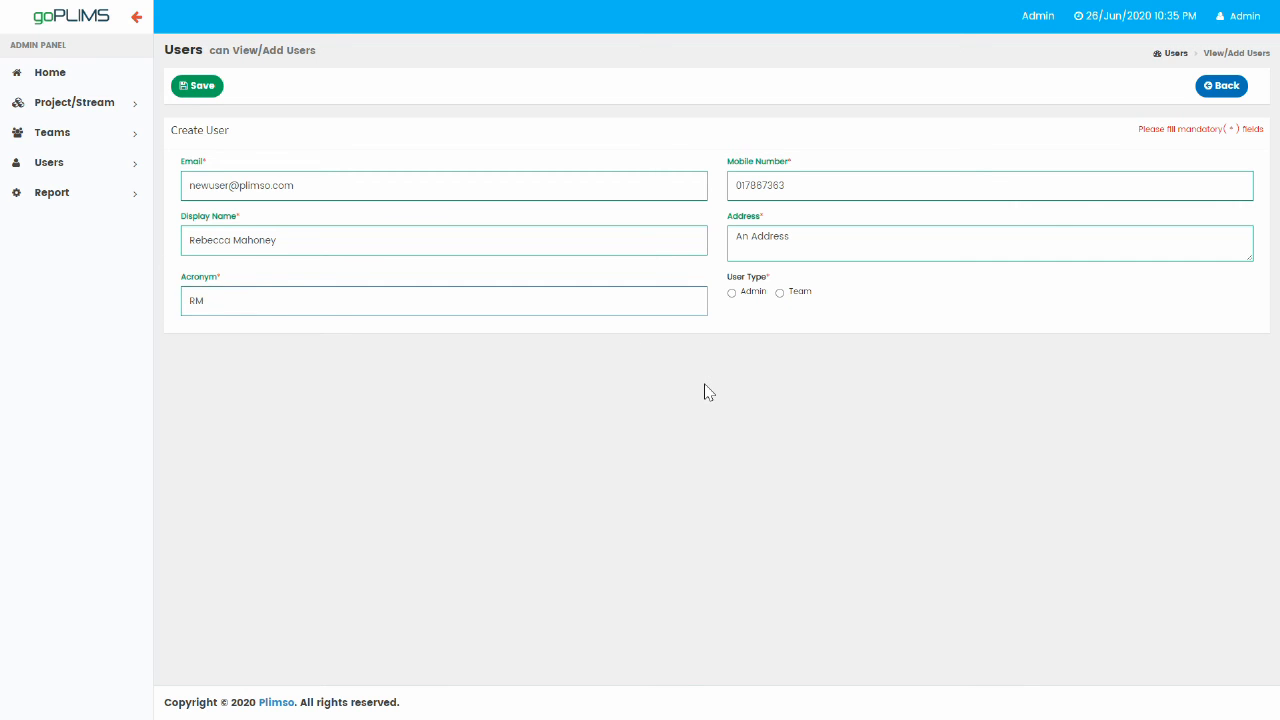
# Make the new user Team type in Example Team and save it.
pyautogui.click(793, 292)
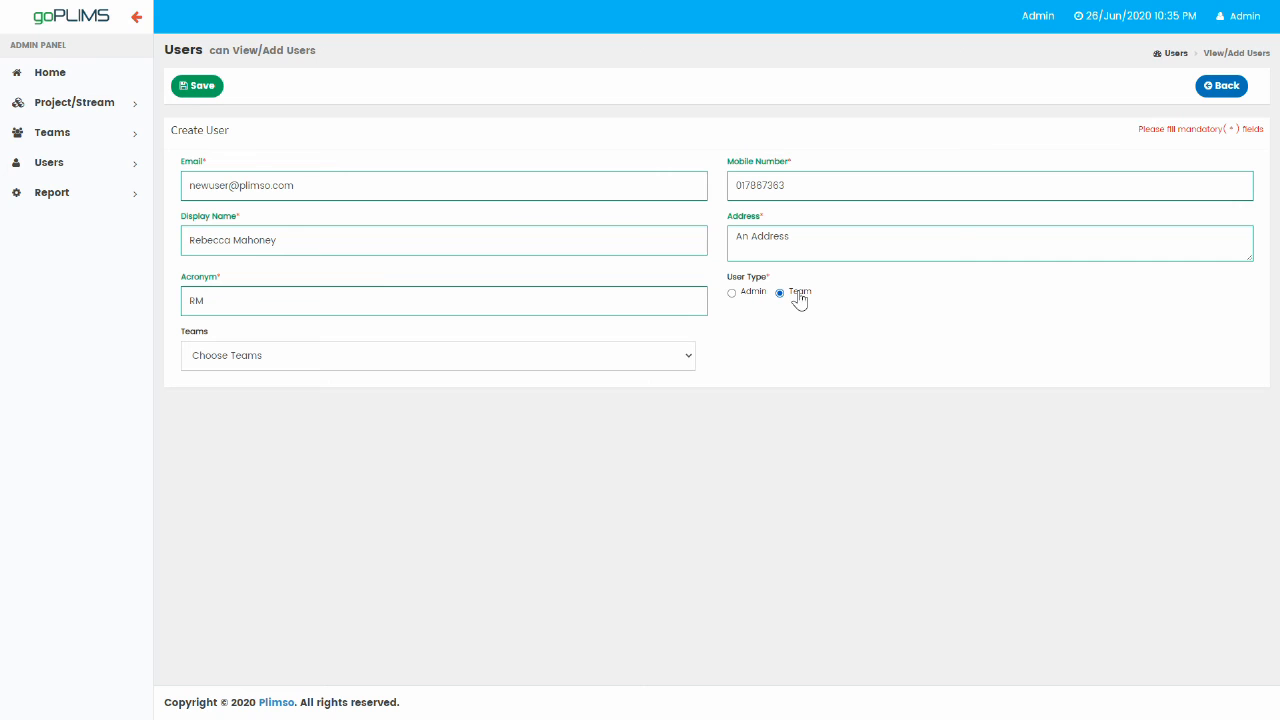
pyautogui.click(687, 356)
pyautogui.click(499, 390)
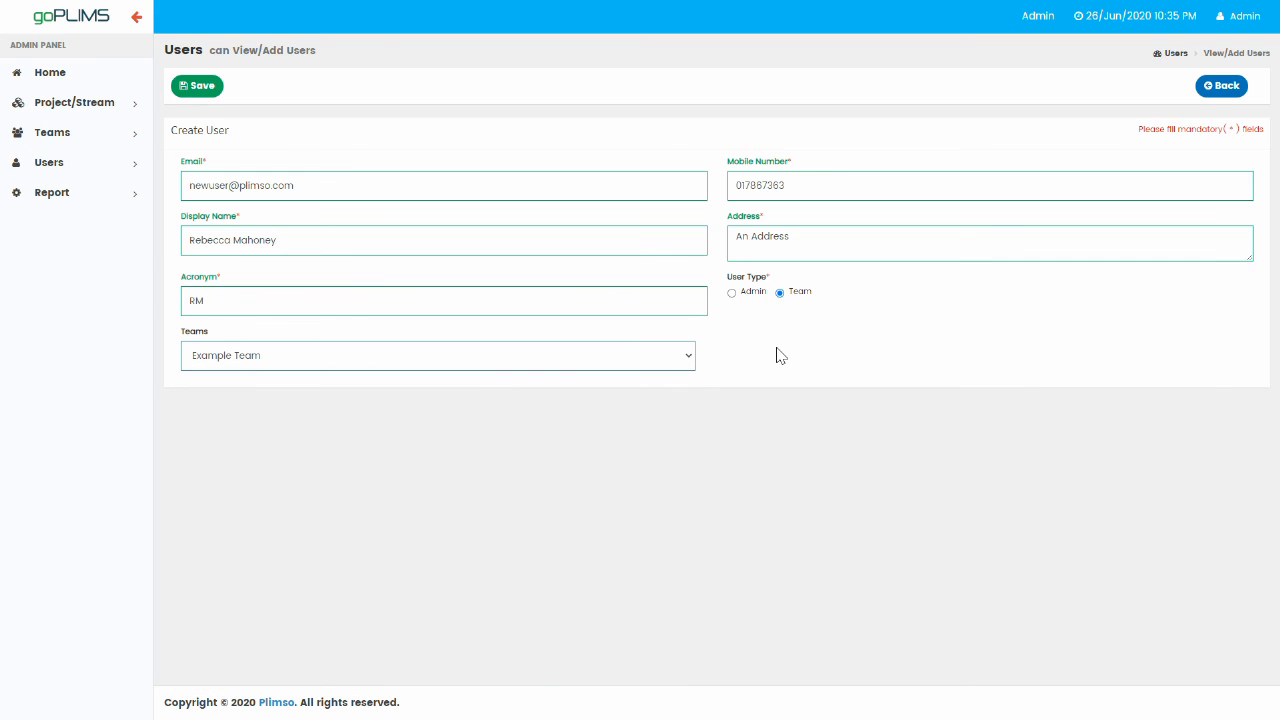
pyautogui.click(733, 294)
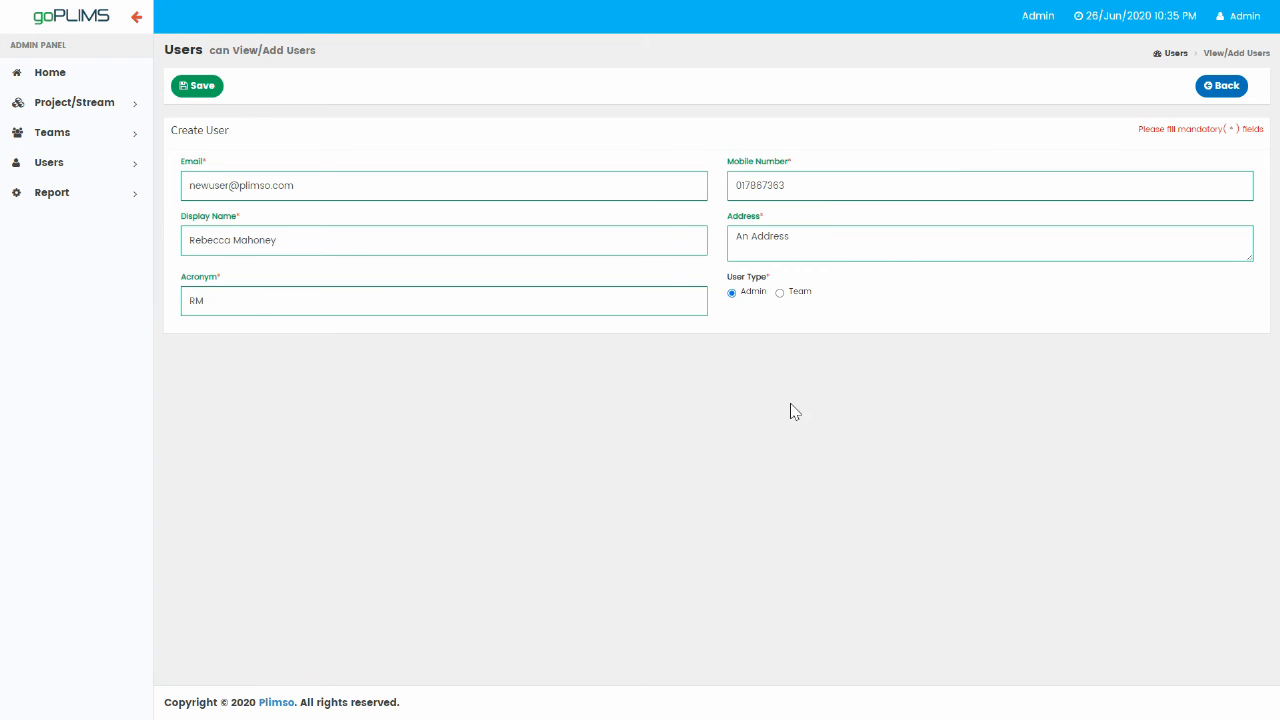
pyautogui.click(795, 294)
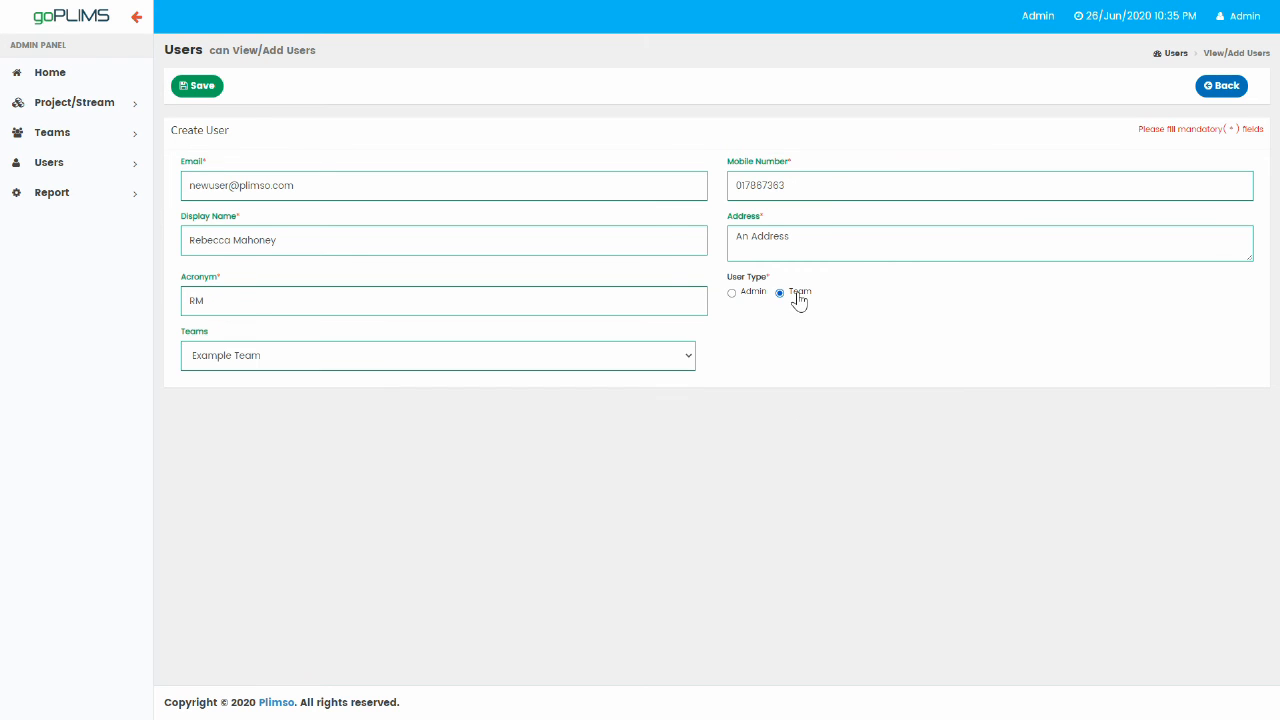
pyautogui.click(694, 365)
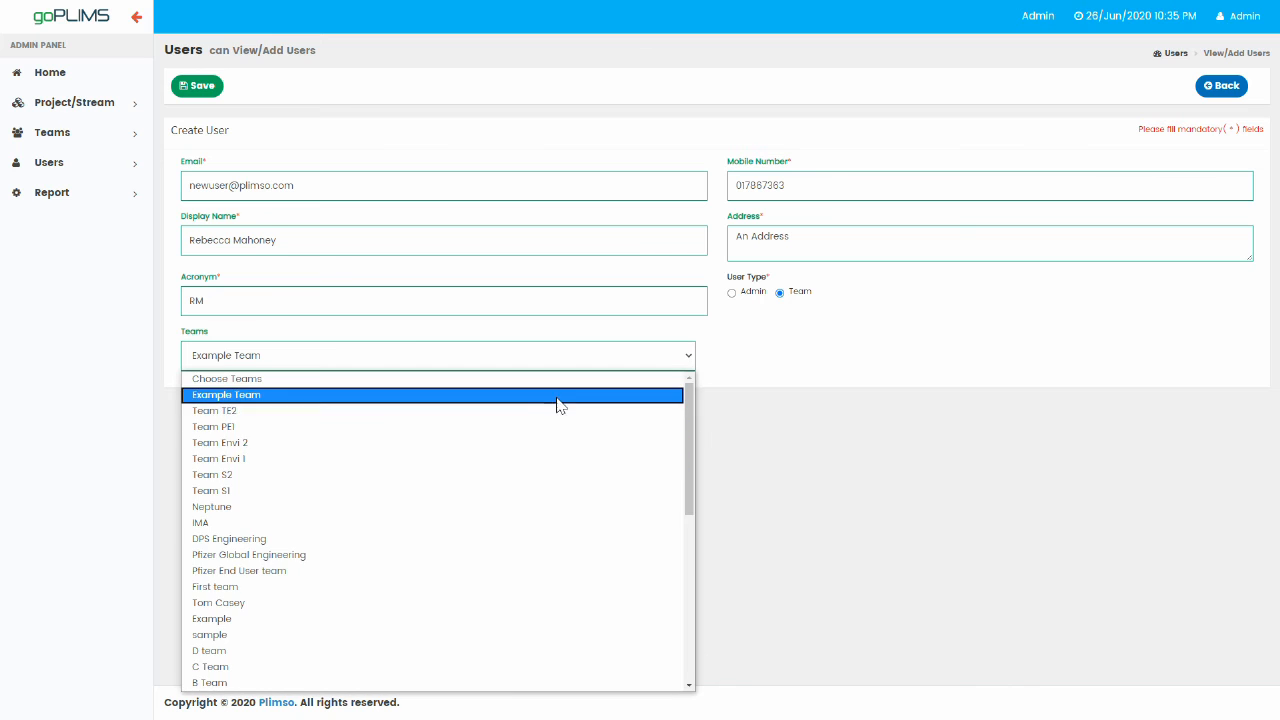
pyautogui.click(556, 397)
pyautogui.click(202, 87)
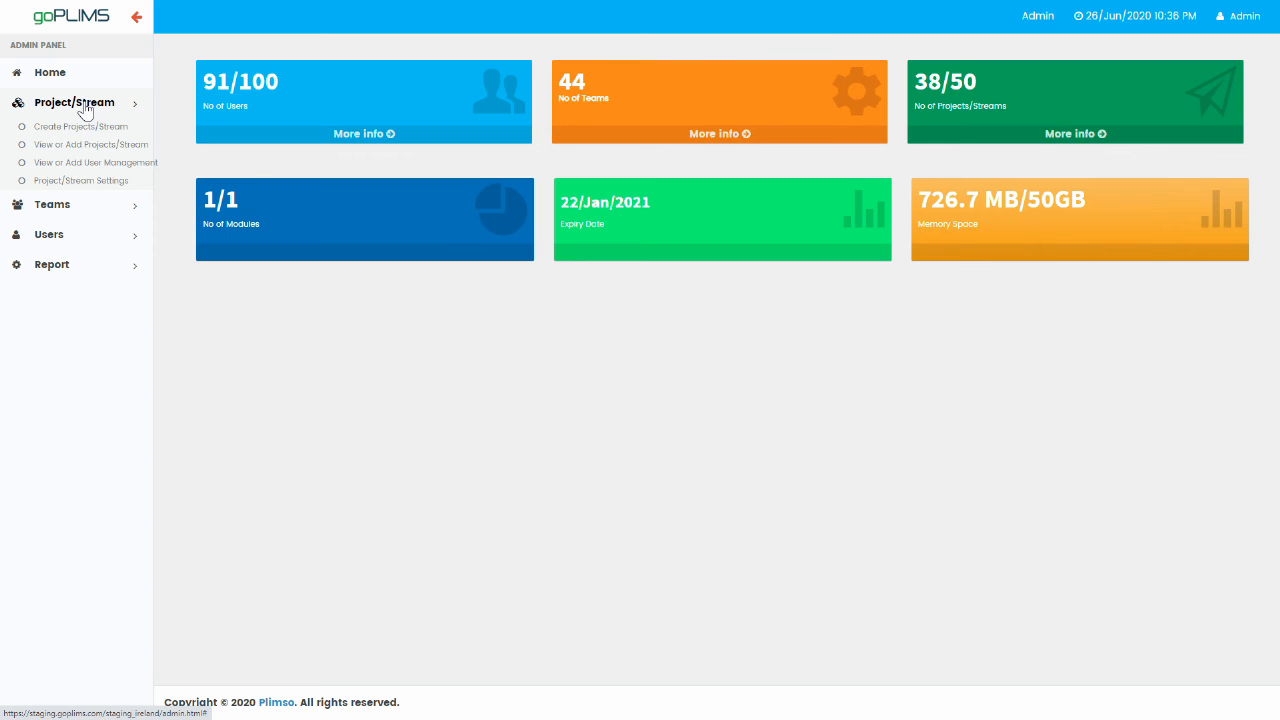
# Open View or Add User Management and select the First Project row.
pyautogui.click(58, 164)
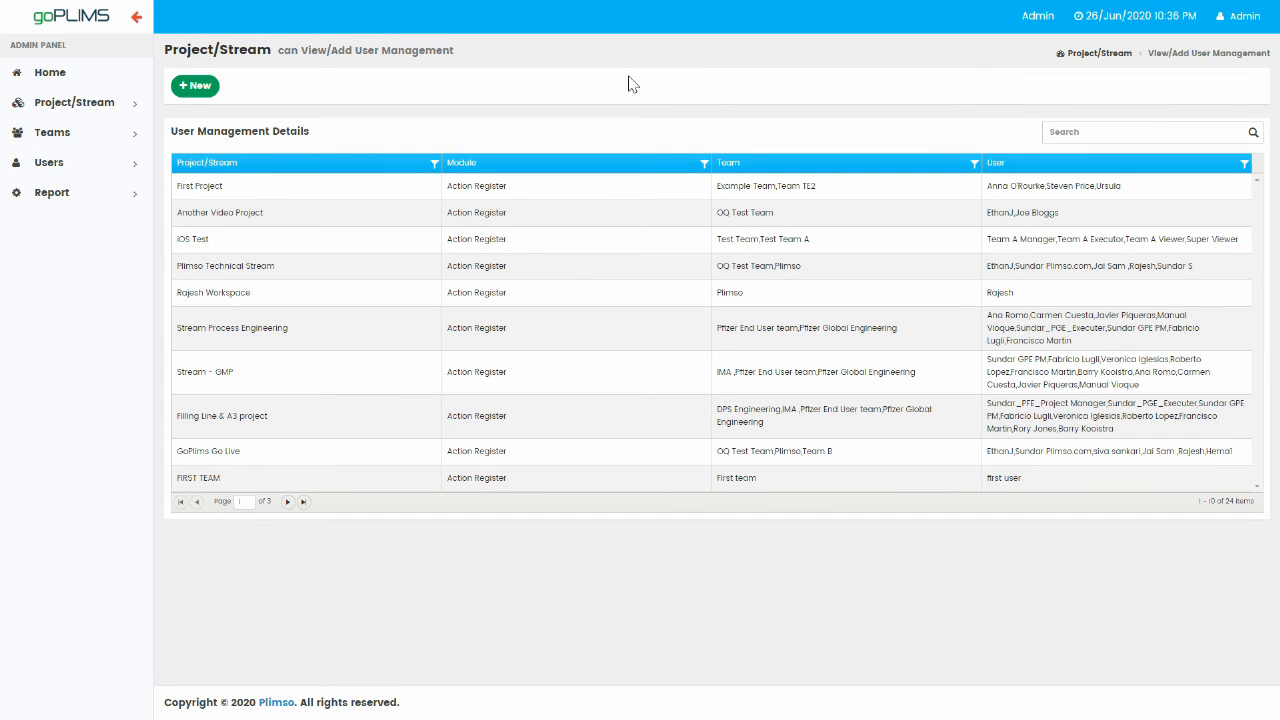
pyautogui.click(560, 198)
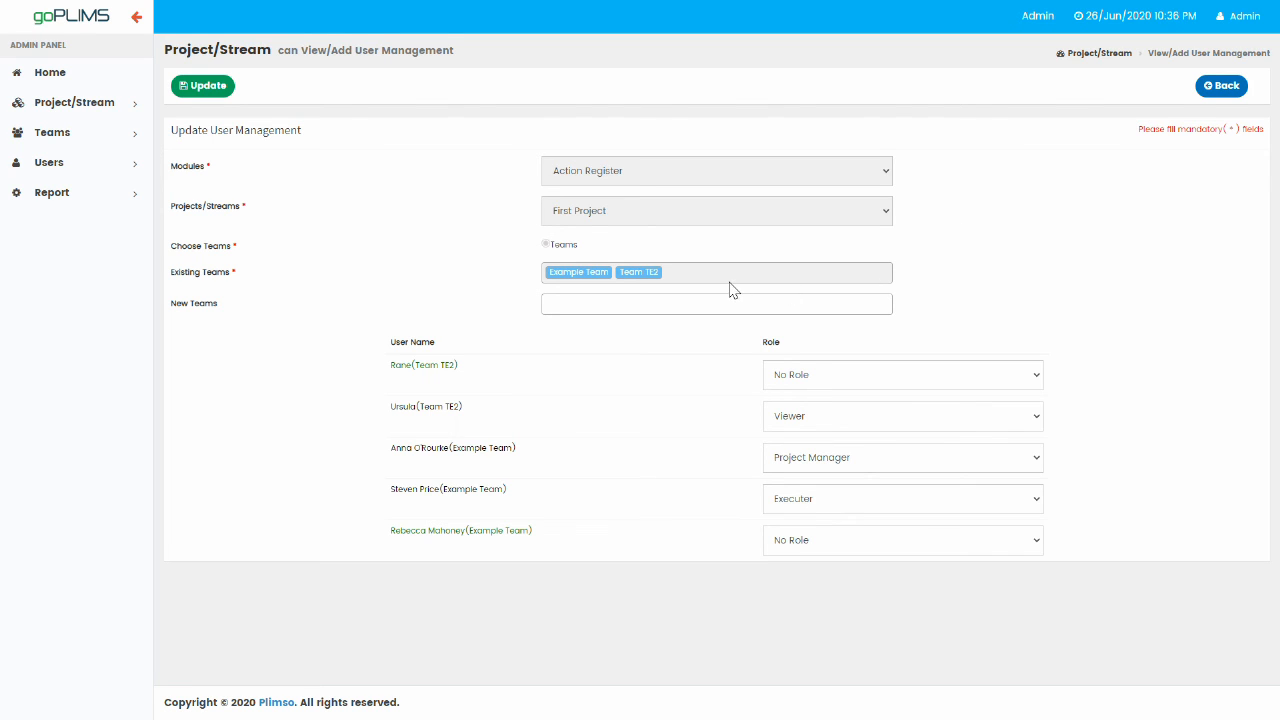
# Add Team PEI to First Project's new teams.
pyautogui.click(700, 306)
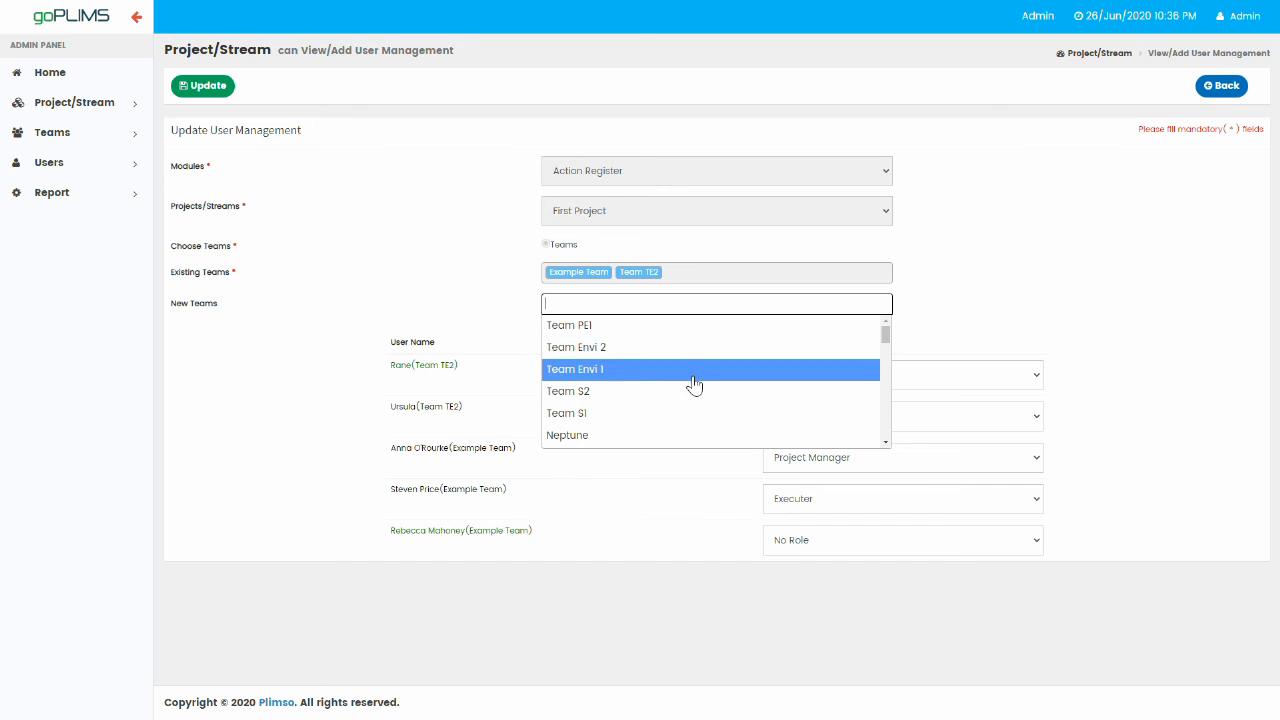
pyautogui.scroll(-1, 673, 399)
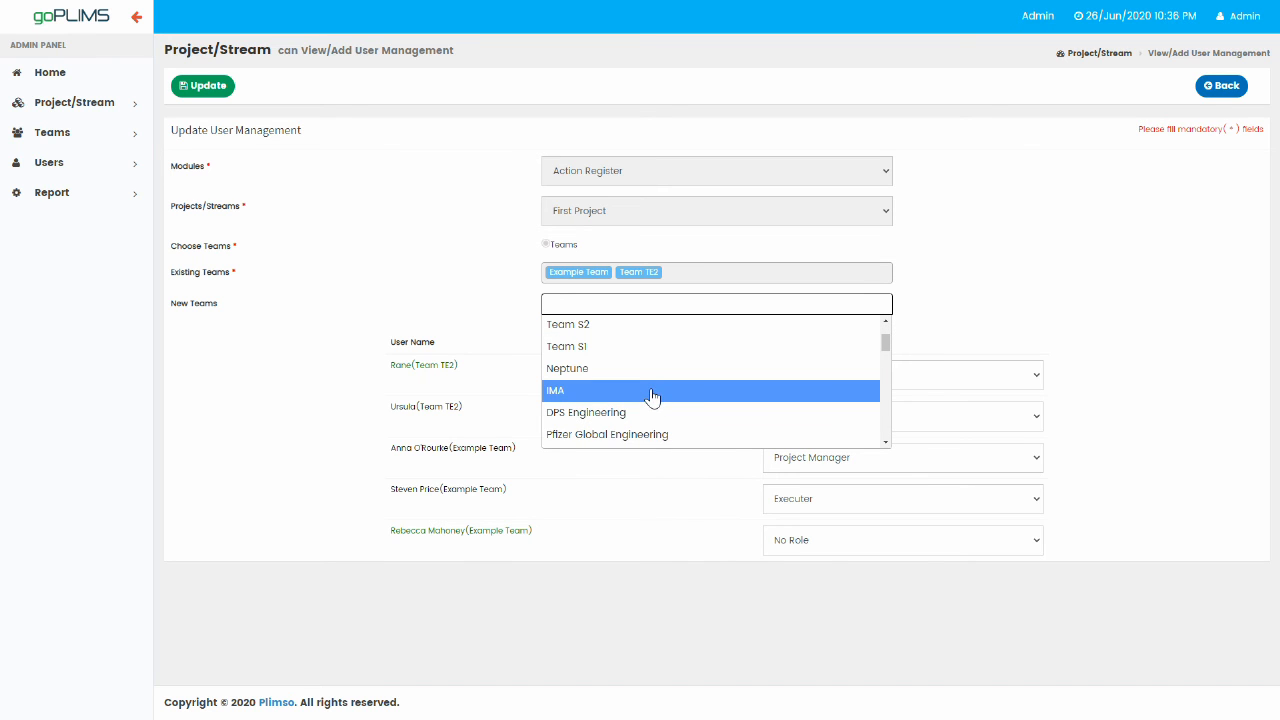
pyautogui.scroll(-1, 666, 410)
pyautogui.scroll(2, 674, 403)
pyautogui.scroll(-2, 674, 400)
pyautogui.scroll(2, 669, 394)
pyautogui.click(578, 327)
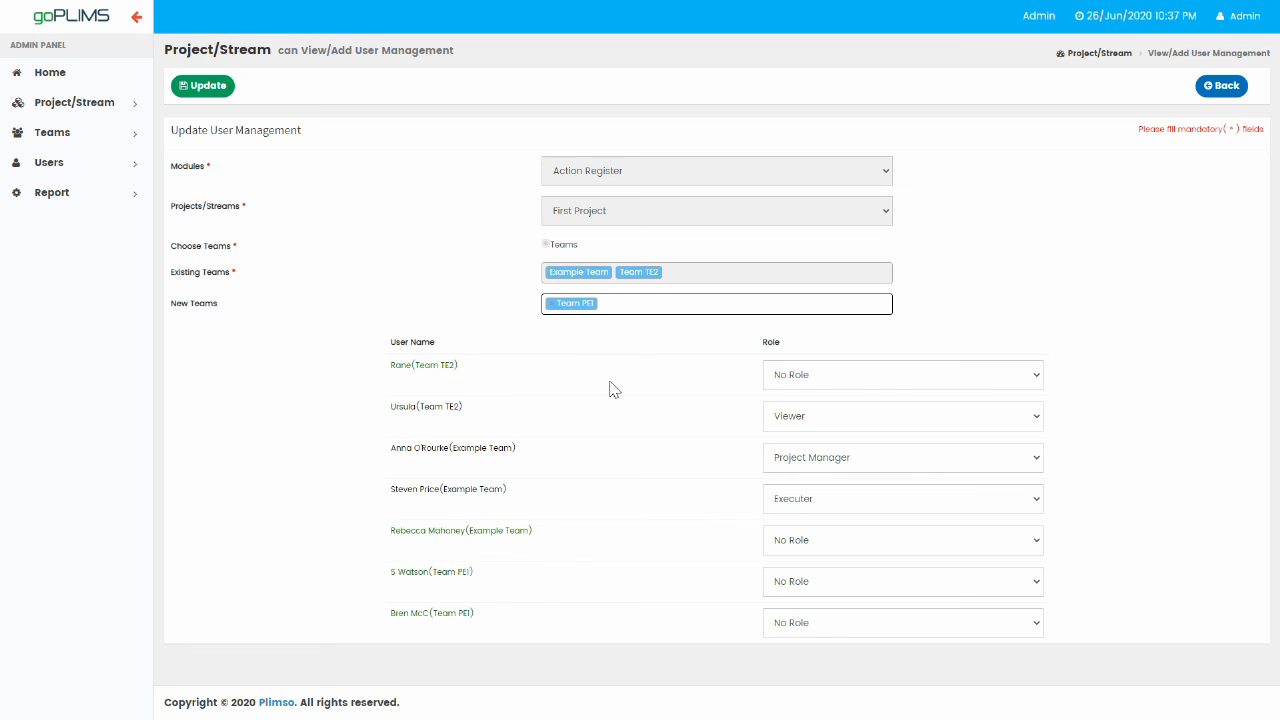
# Make the last Example Team user a Viewer and the first Team PEI user a Super Viewer, then save.
pyautogui.click(852, 552)
pyautogui.click(806, 616)
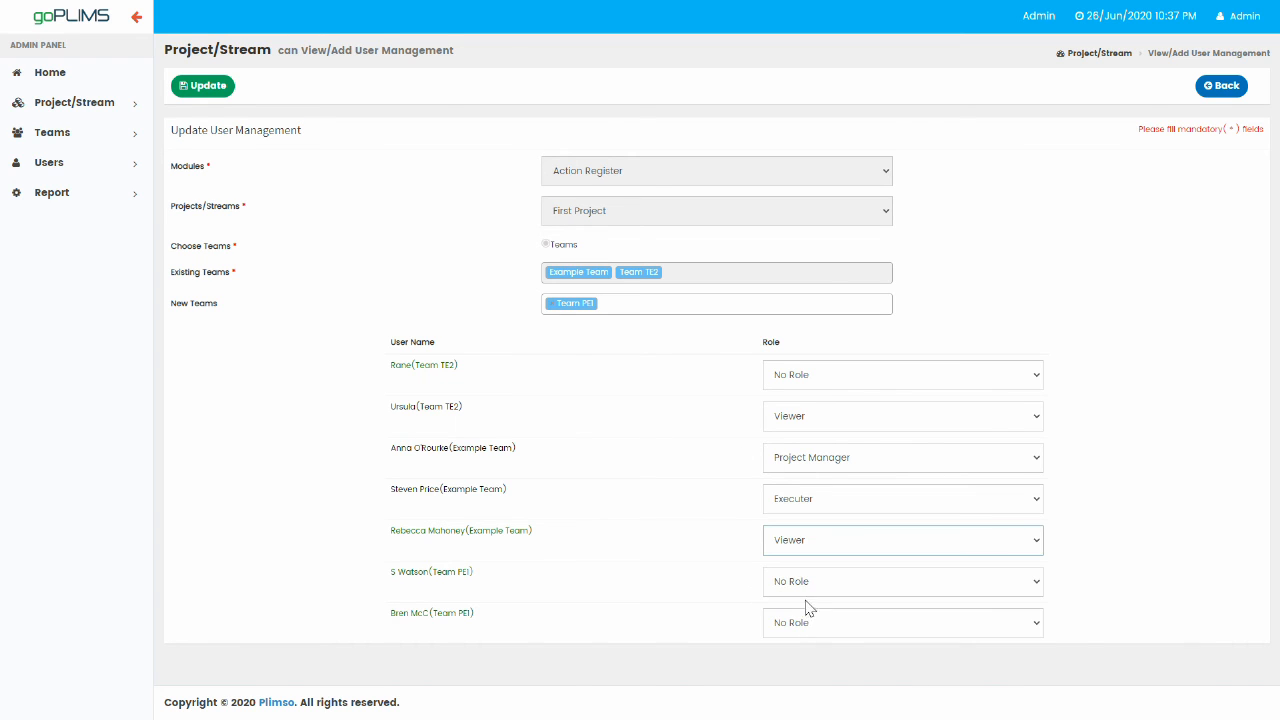
pyautogui.click(836, 588)
pyautogui.click(830, 669)
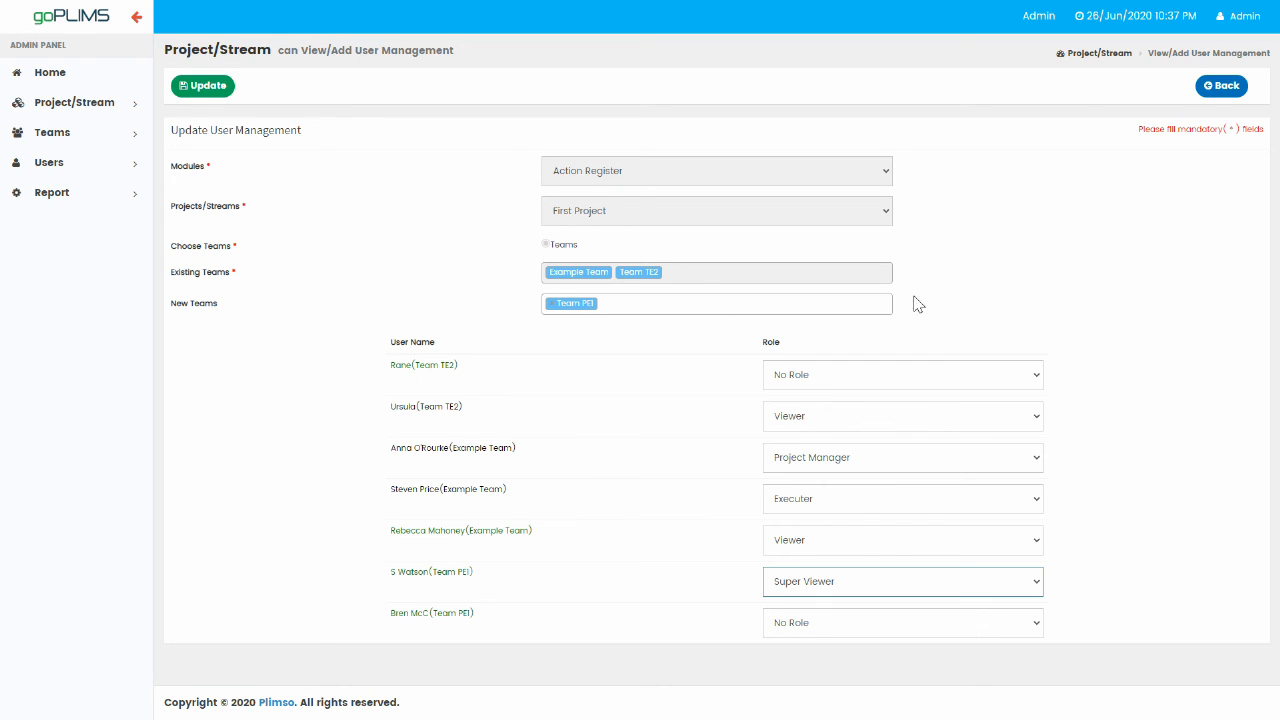
pyautogui.click(1220, 90)
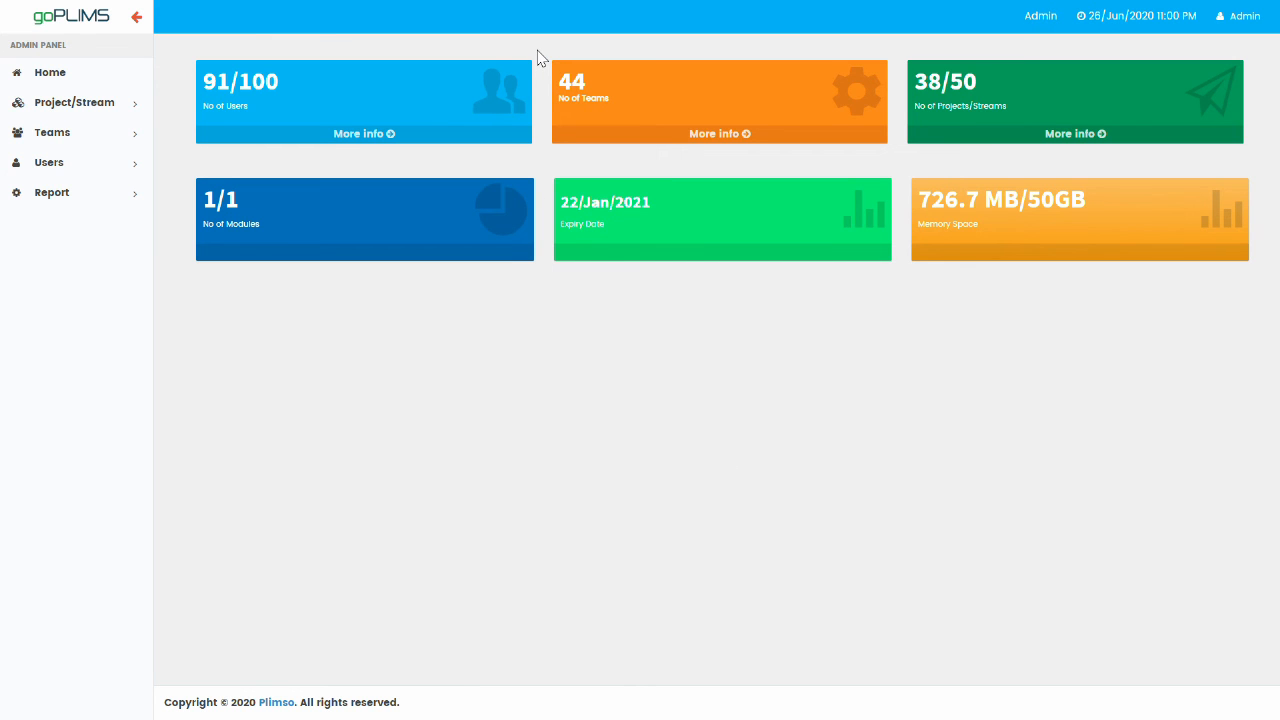
# Open Project/Stream Settings and expand Password Configuration.
pyautogui.click(84, 104)
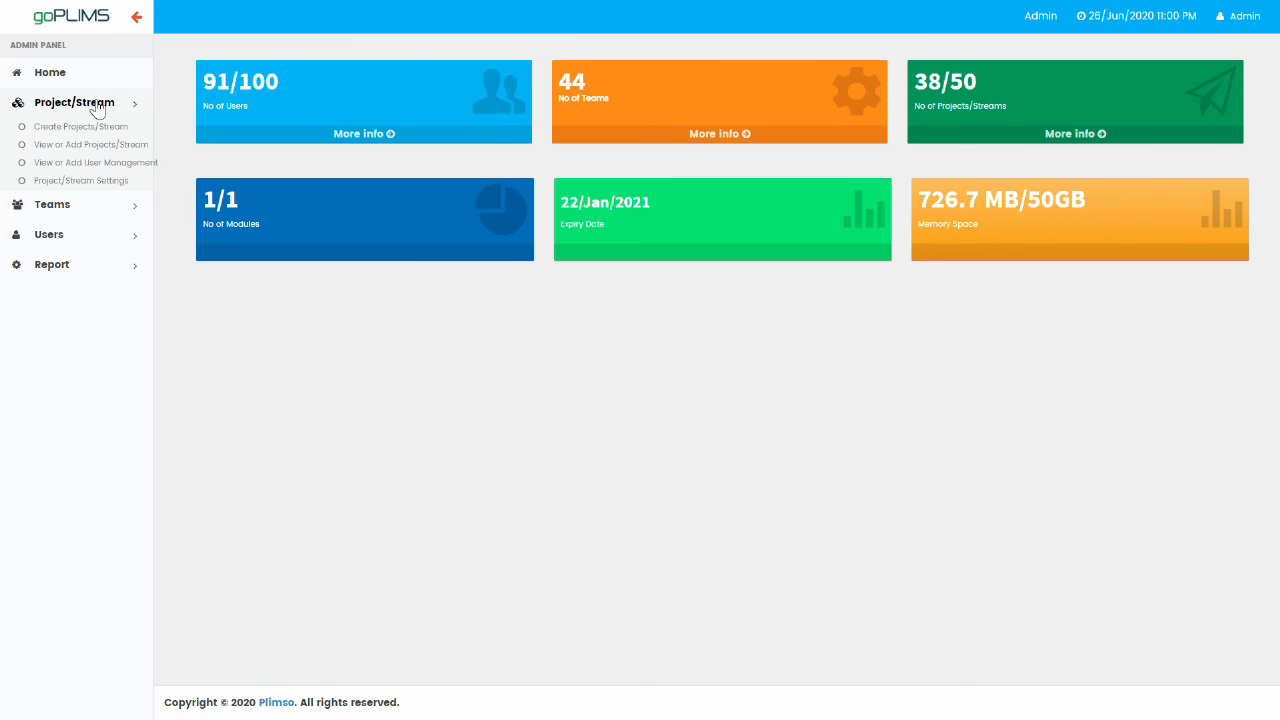
pyautogui.click(84, 181)
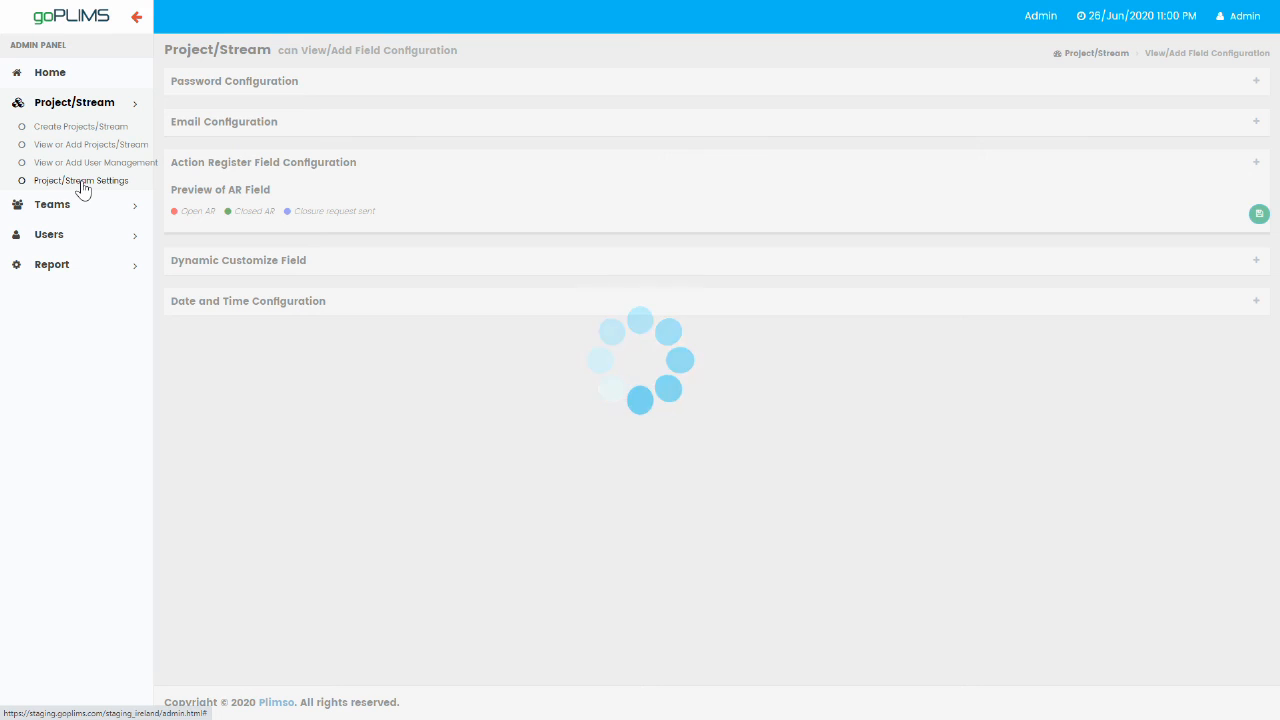
pyautogui.click(368, 92)
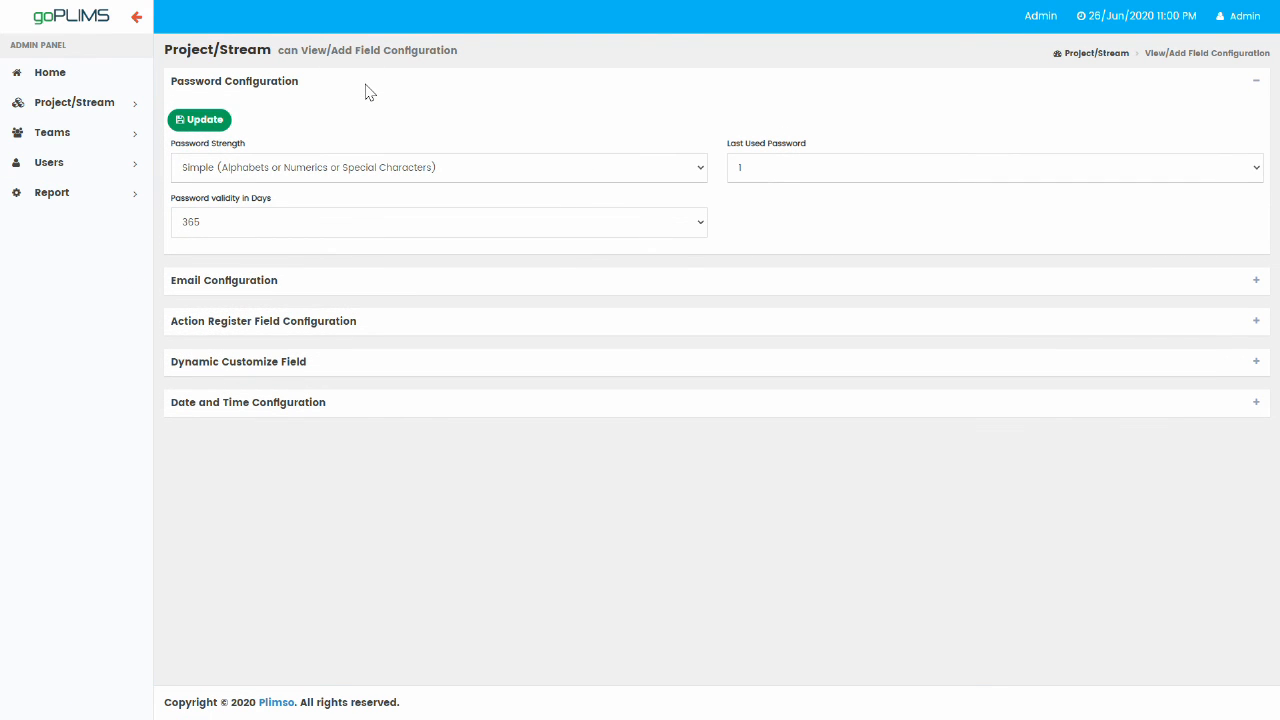
# Try Moderate and Complex password strength, then set it back to Simple.
pyautogui.click(670, 178)
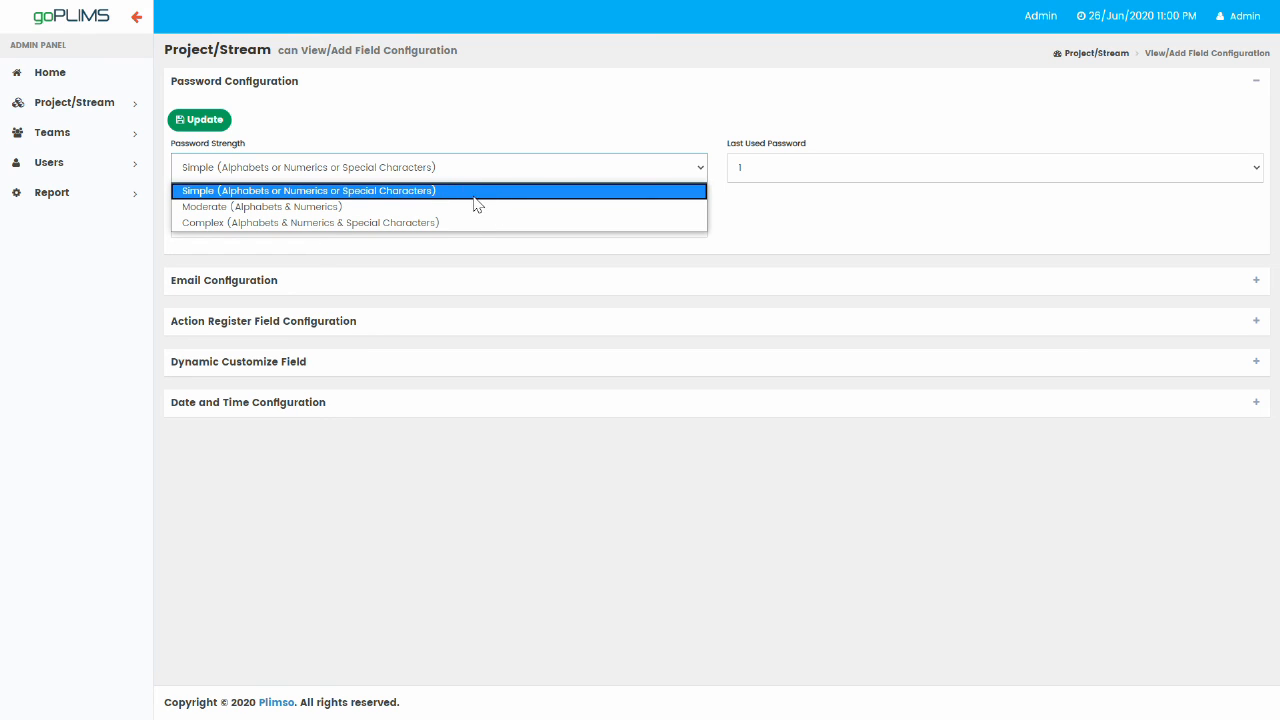
pyautogui.click(412, 207)
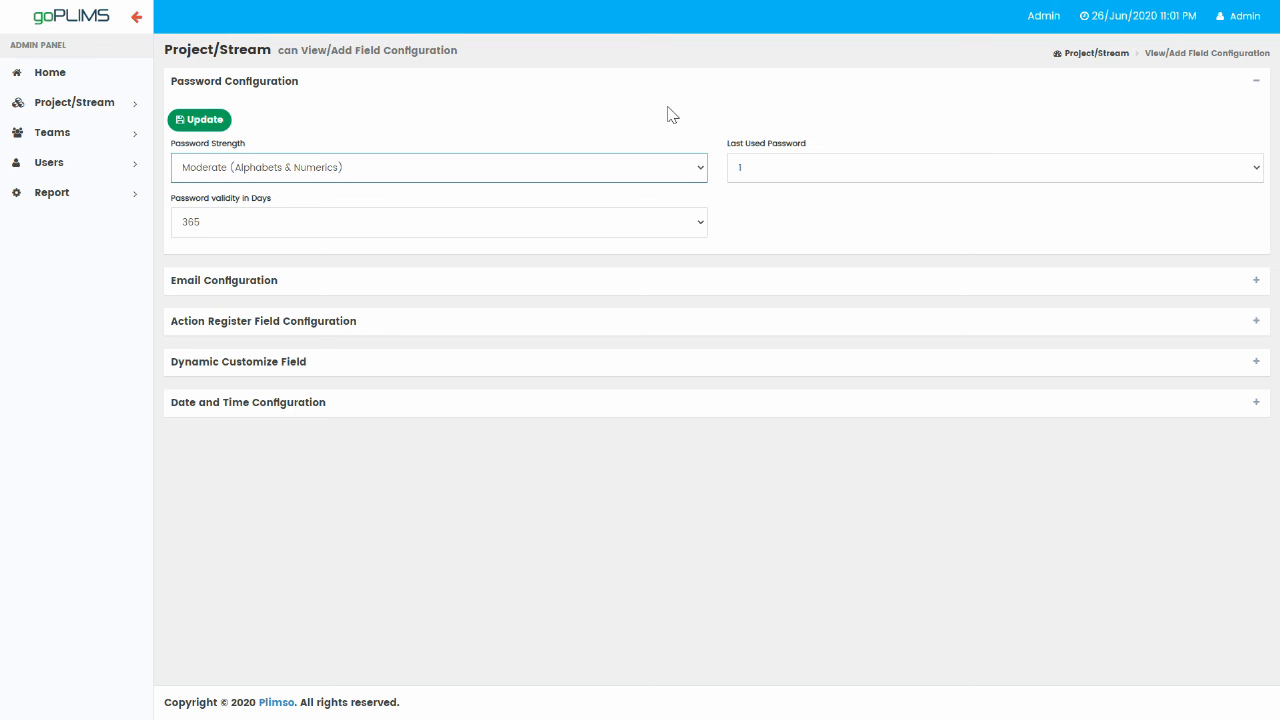
pyautogui.click(697, 169)
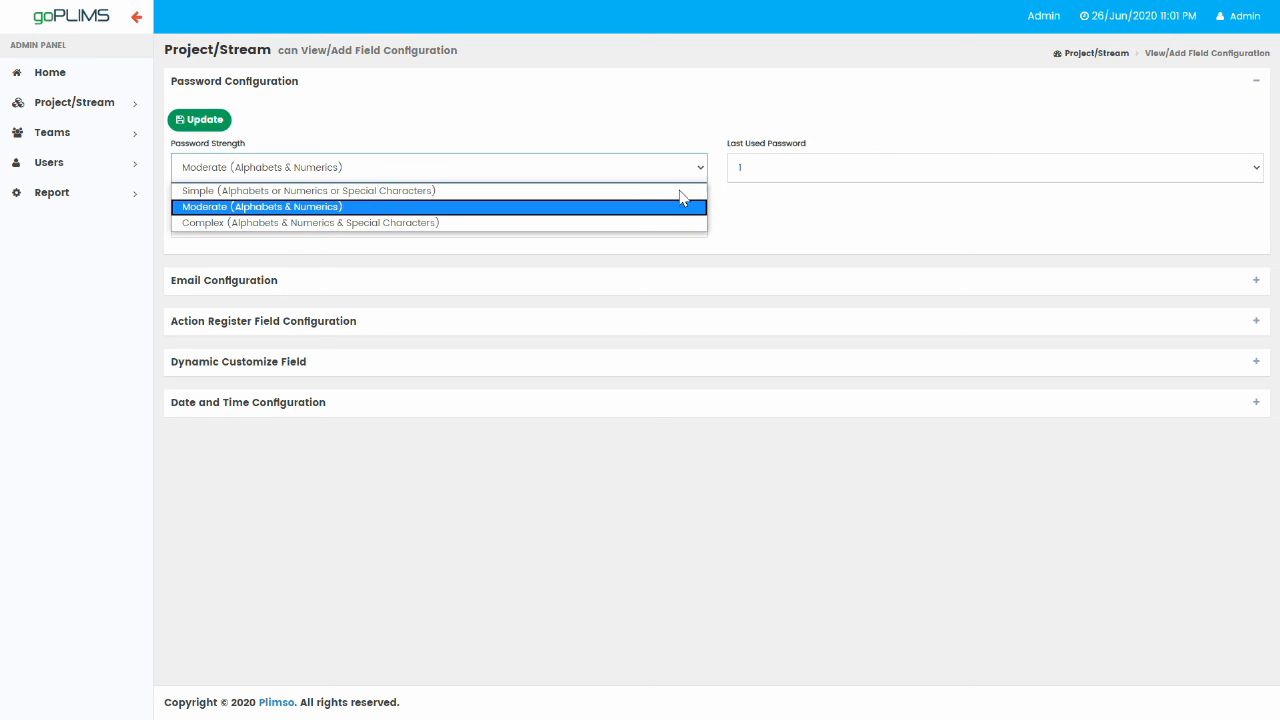
pyautogui.click(668, 223)
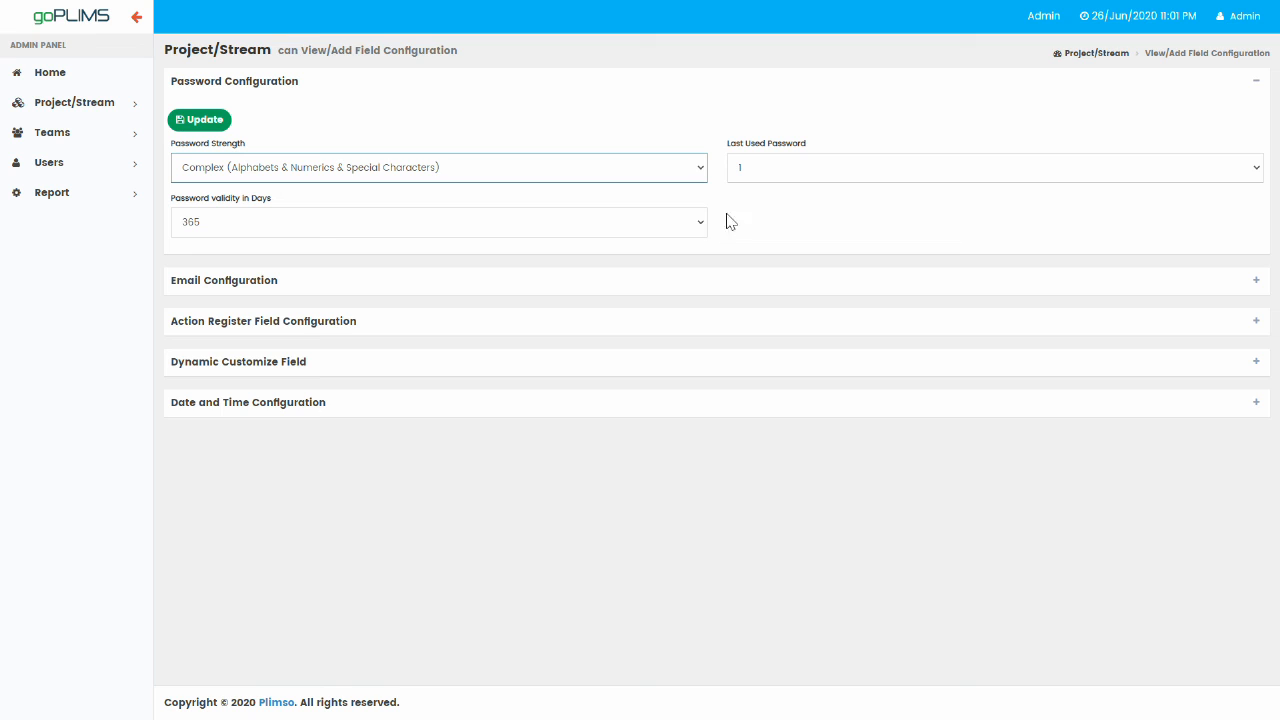
pyautogui.click(703, 170)
pyautogui.click(671, 190)
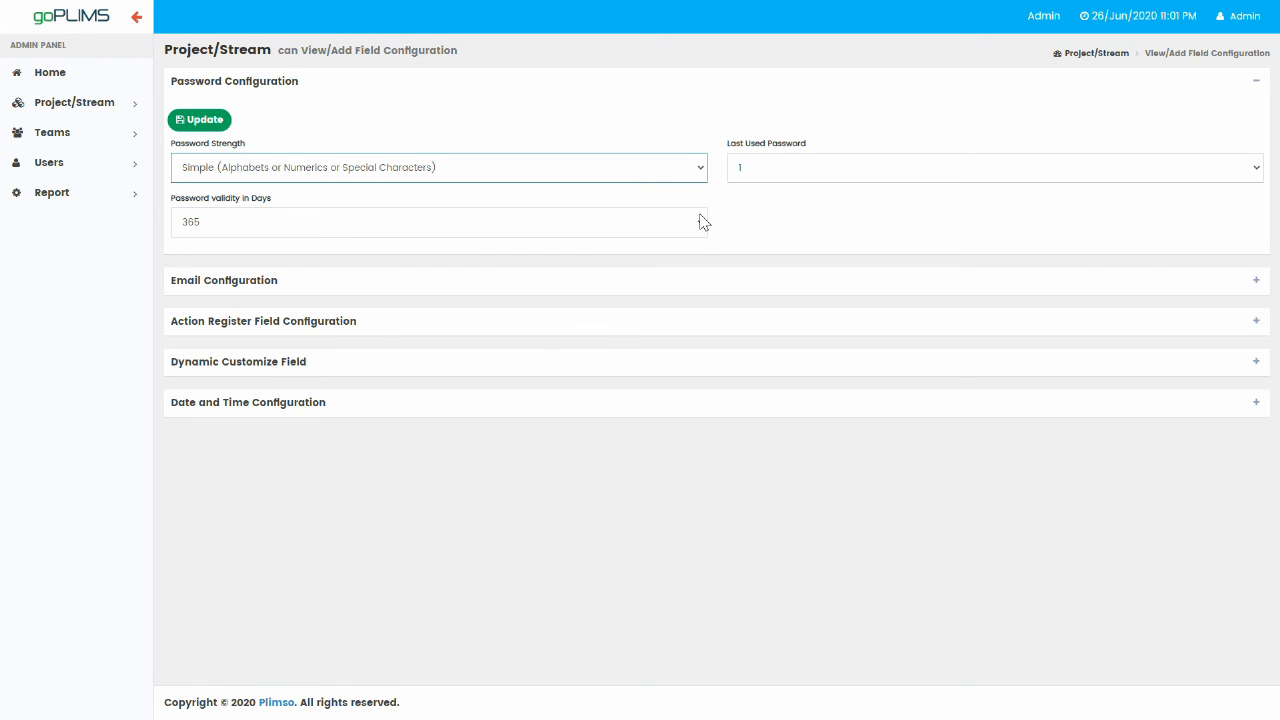
# Keep password validity at 365 days and expand Email Configuration.
pyautogui.click(703, 224)
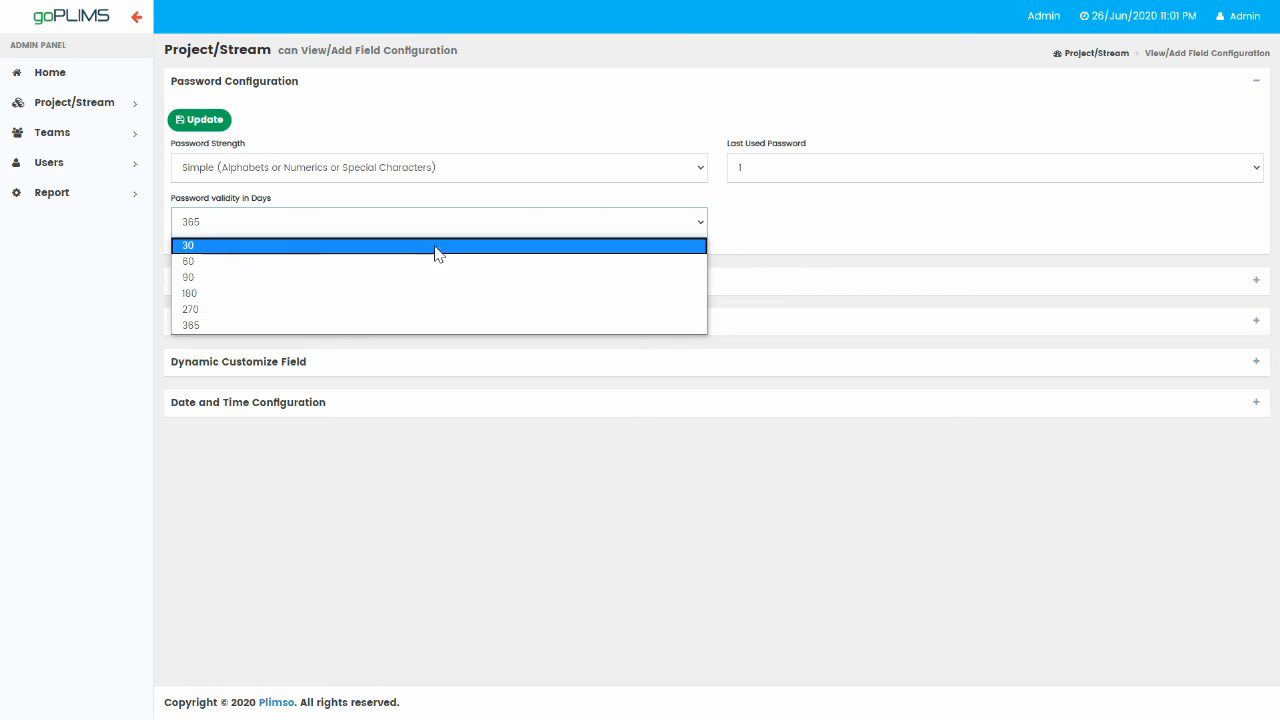
pyautogui.click(417, 326)
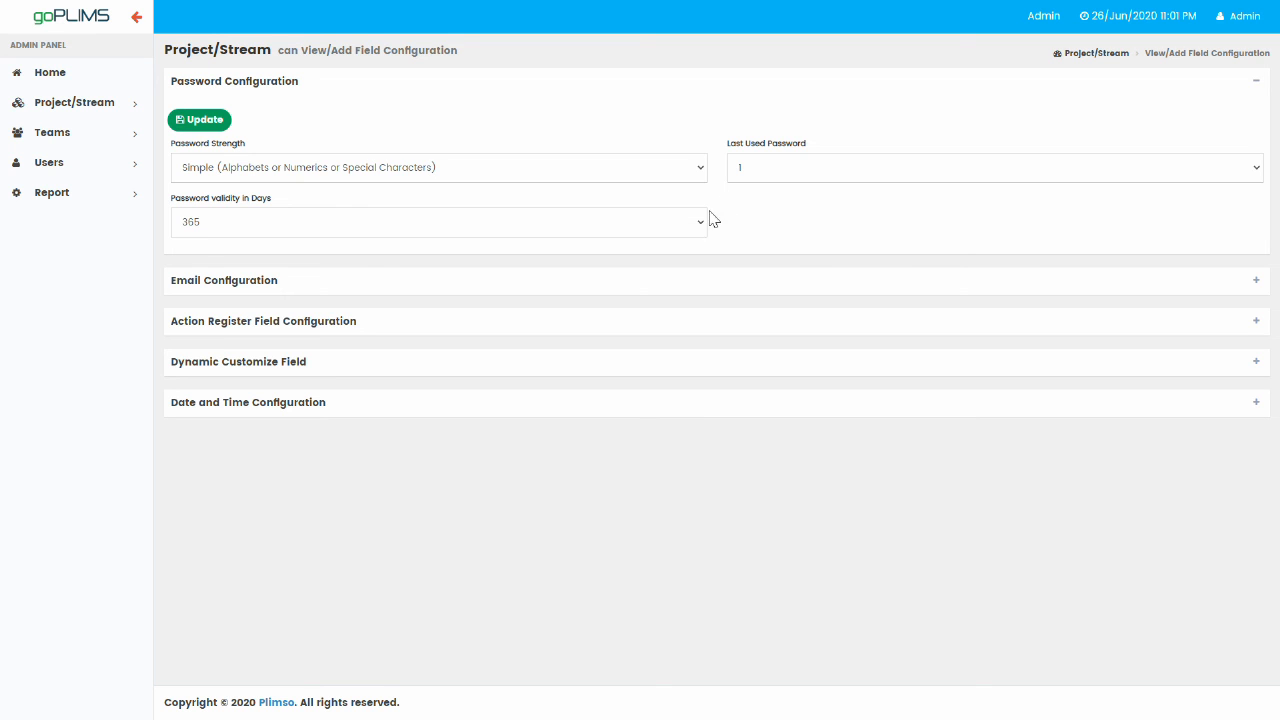
pyautogui.click(652, 282)
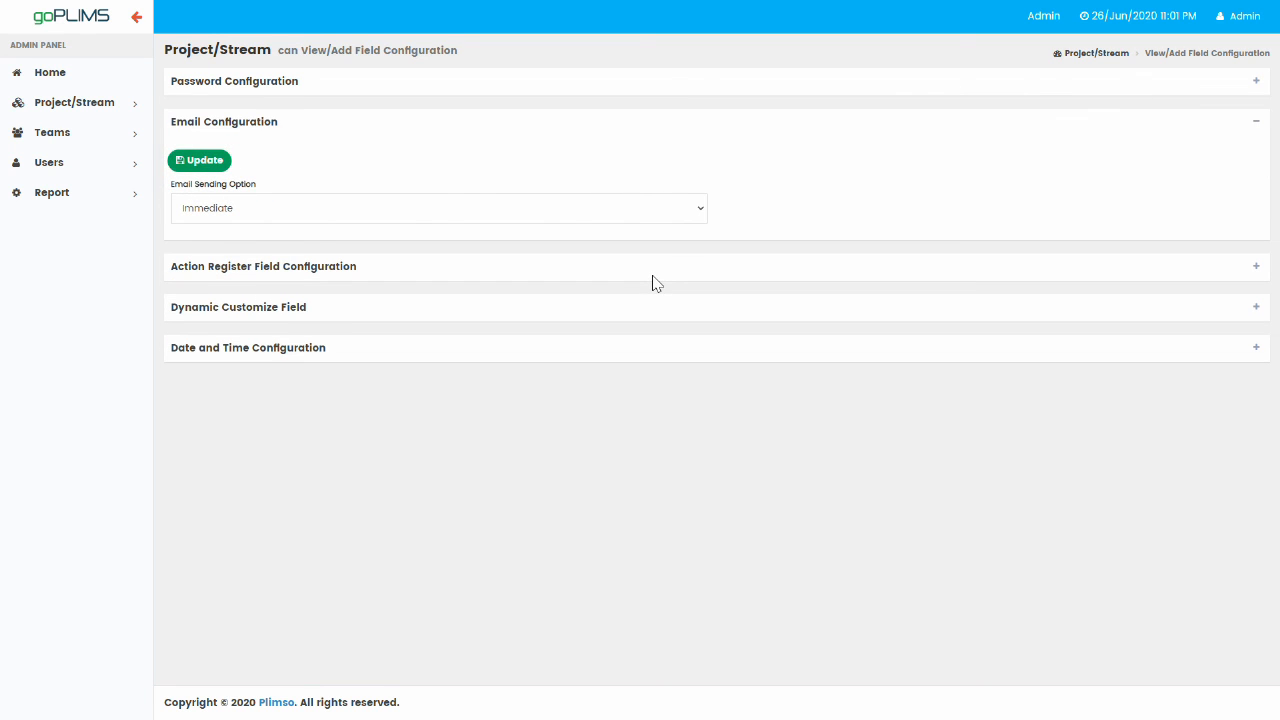
# Change the Email Sending Option from Immediate to End of the Day and update.
pyautogui.click(701, 209)
pyautogui.click(557, 230)
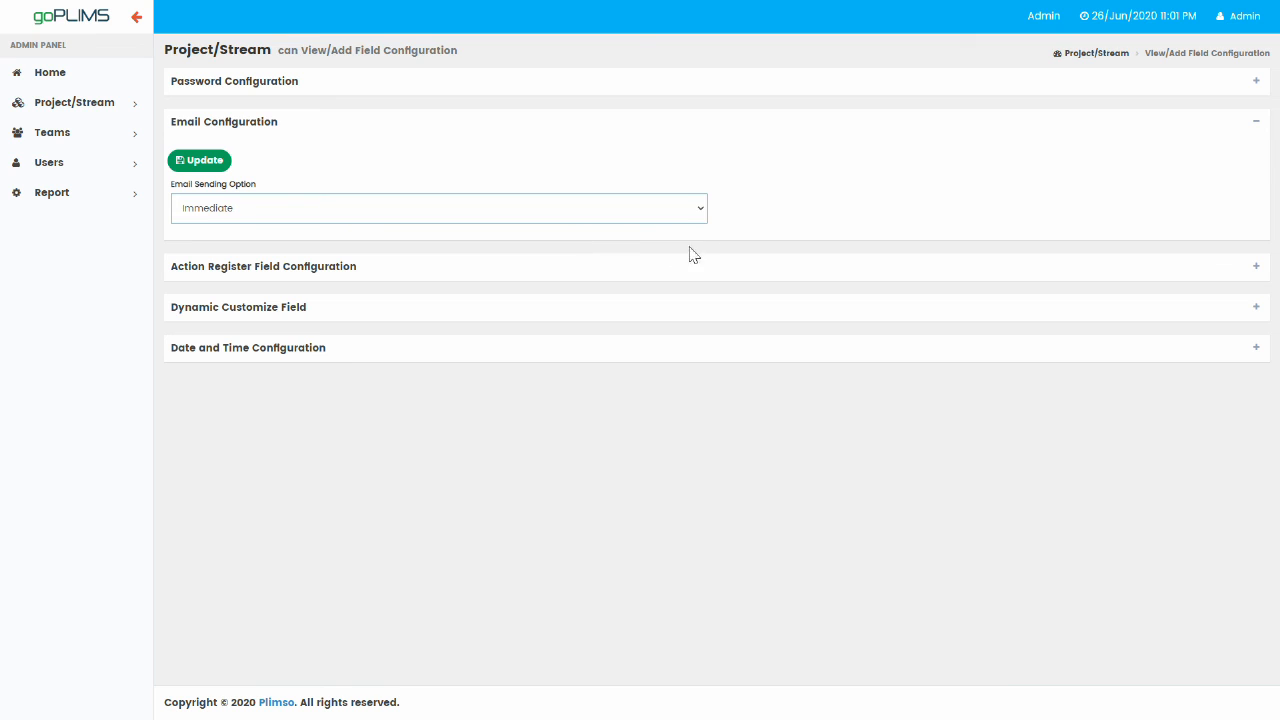
pyautogui.click(700, 211)
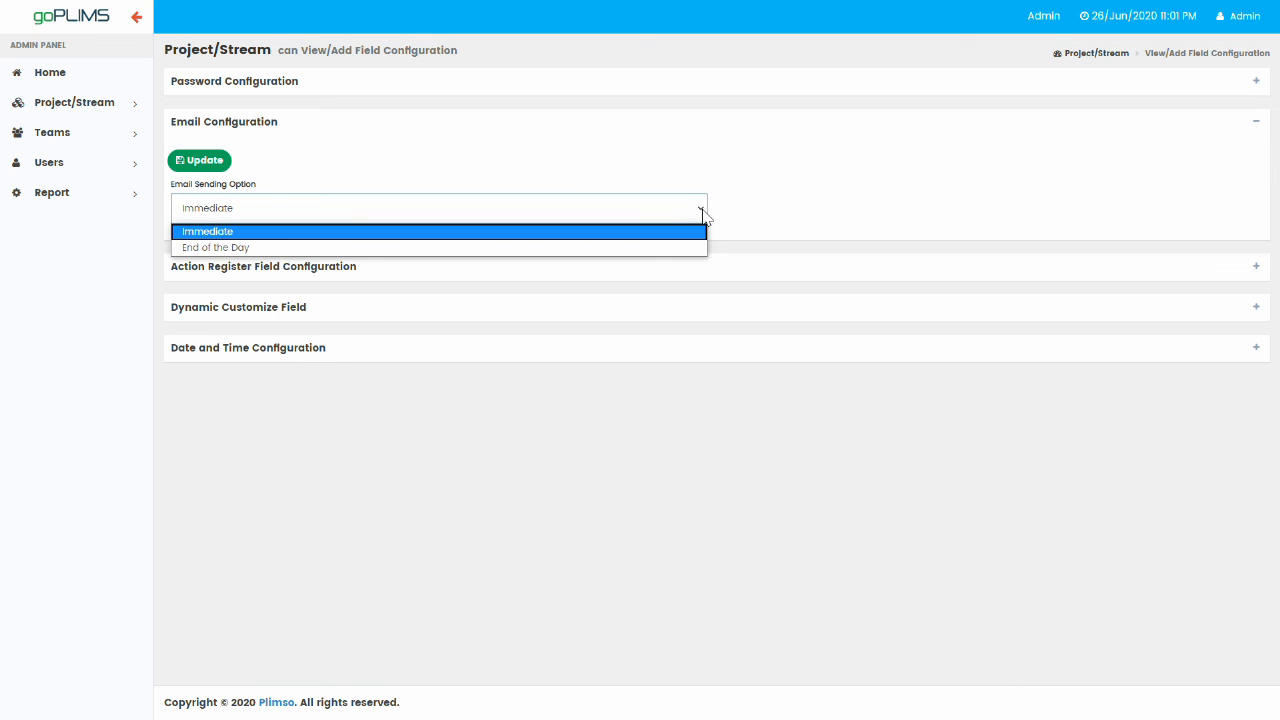
pyautogui.click(461, 257)
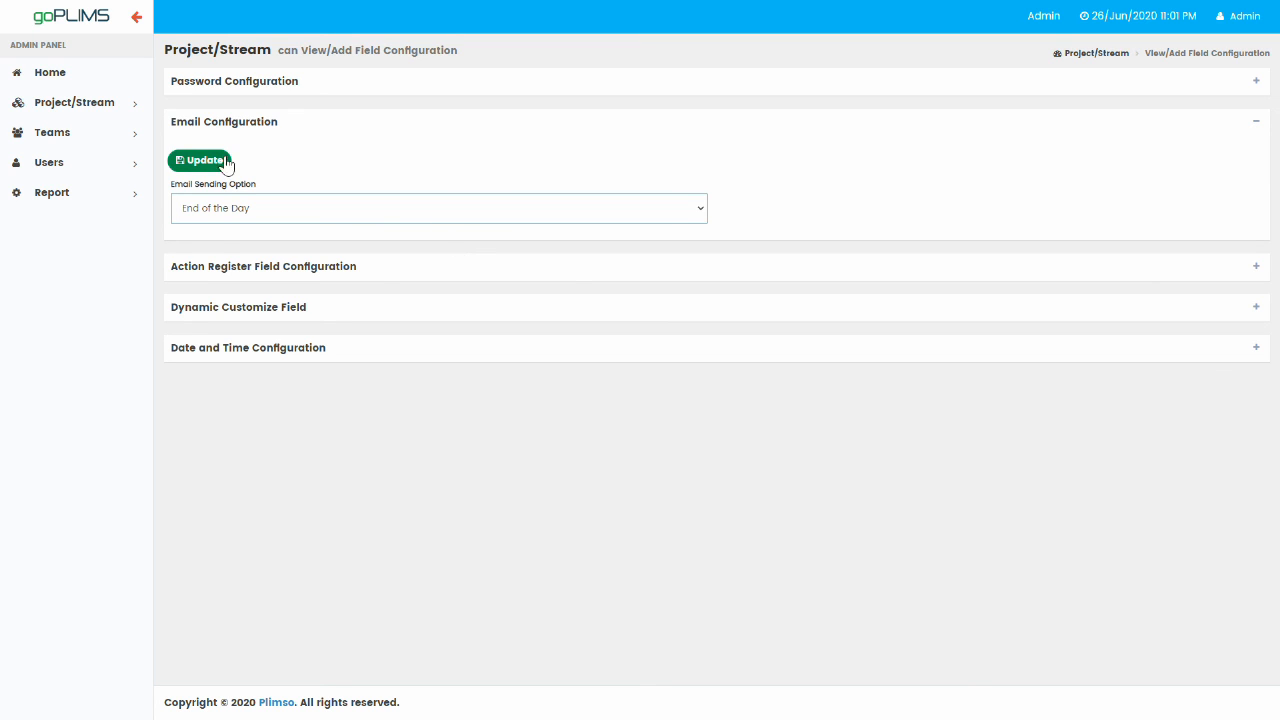
pyautogui.click(320, 132)
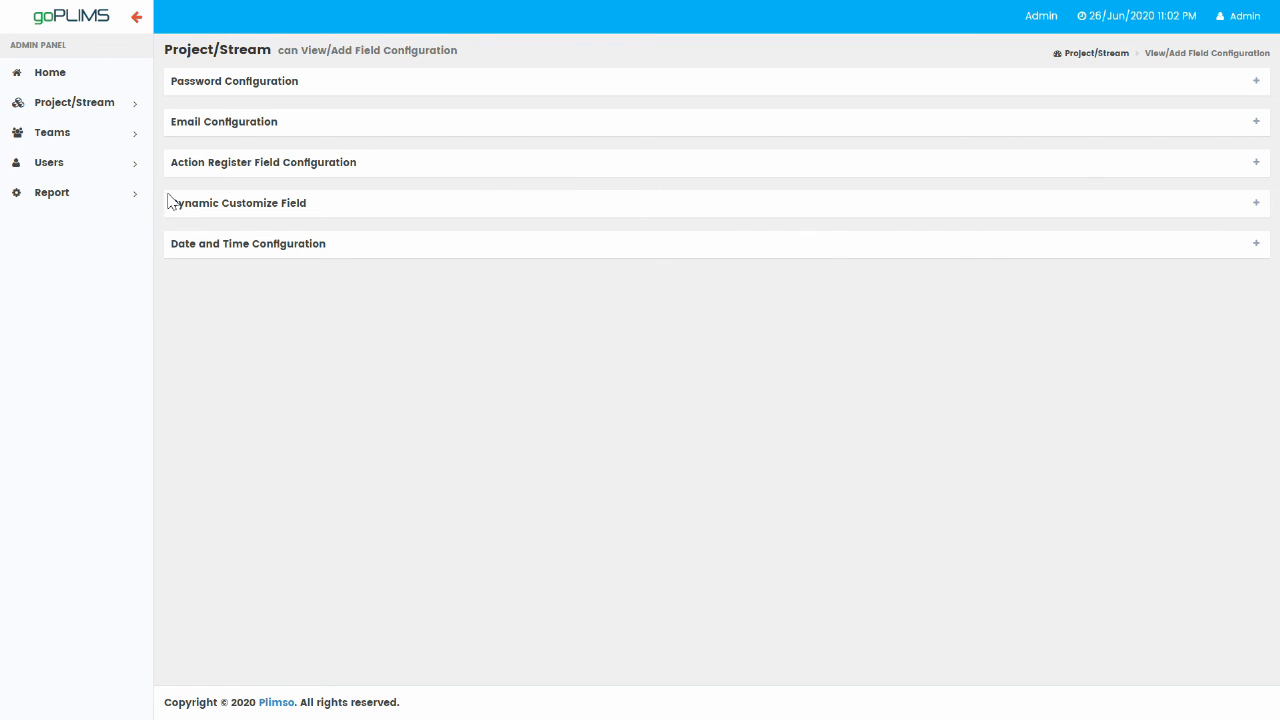
# Load the Audit Trail report for May-2020 to May-2020 and export it to Excel.
pyautogui.click(58, 196)
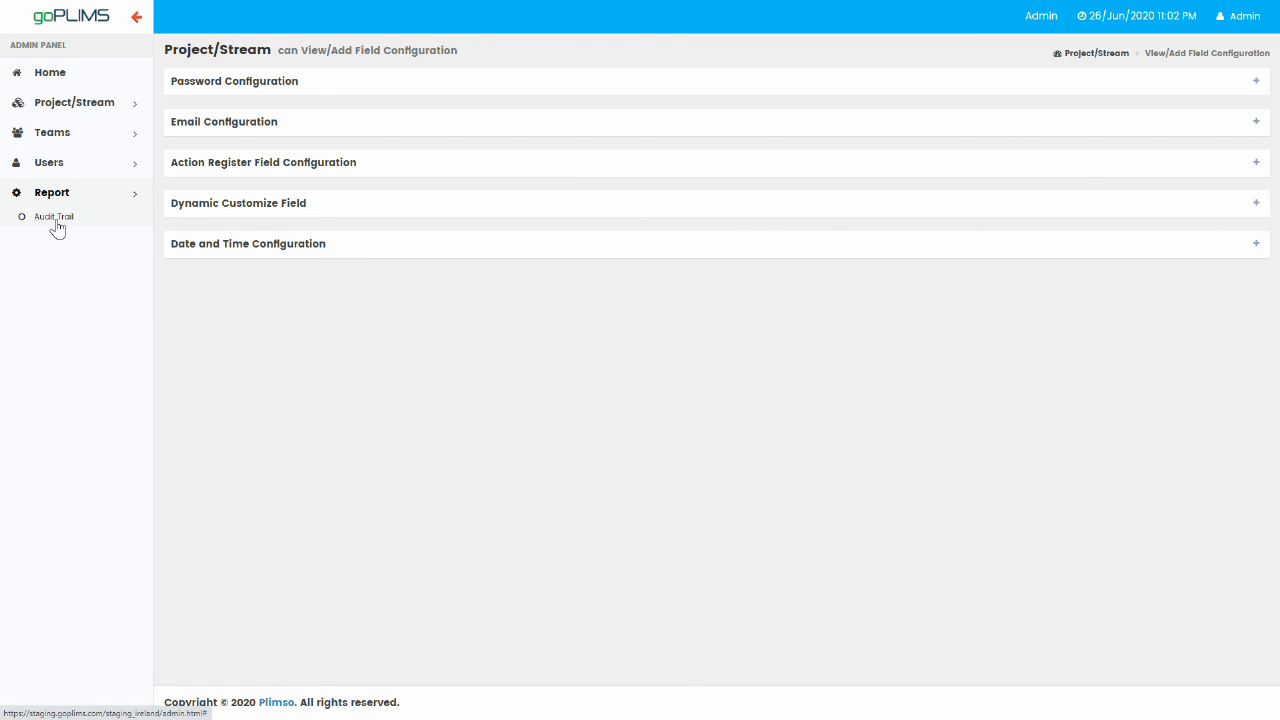
pyautogui.click(55, 217)
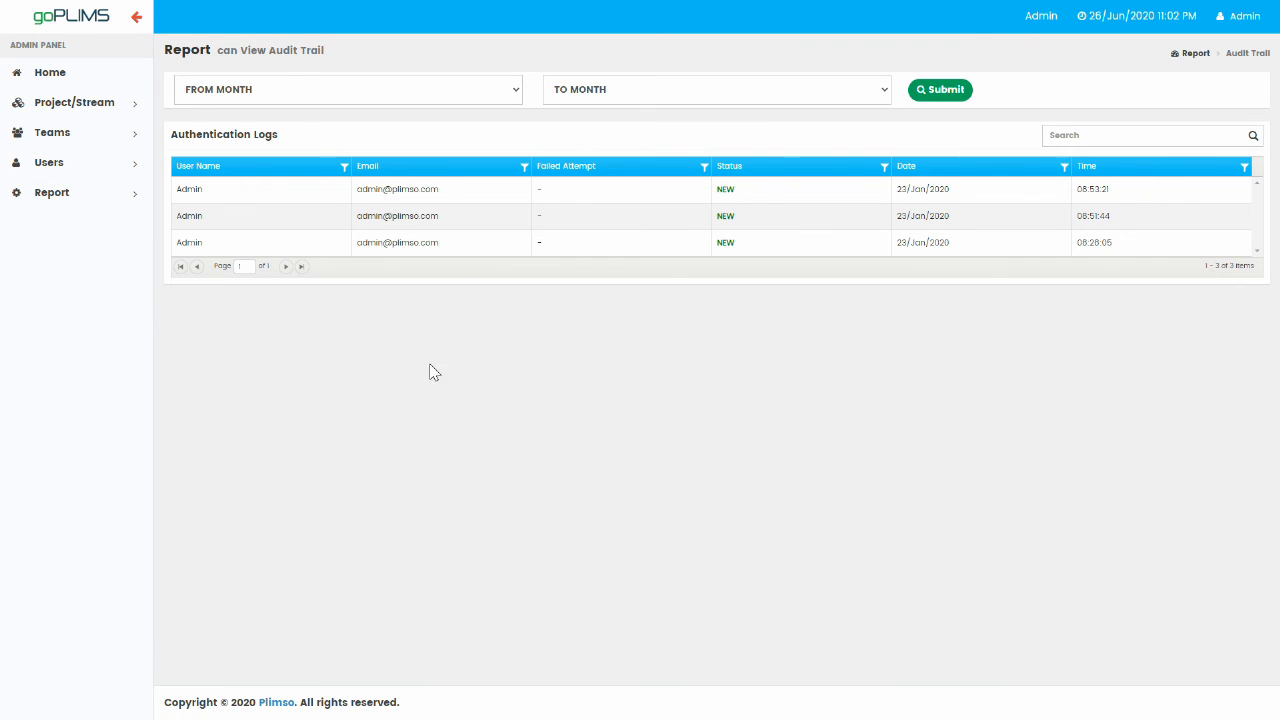
pyautogui.click(514, 93)
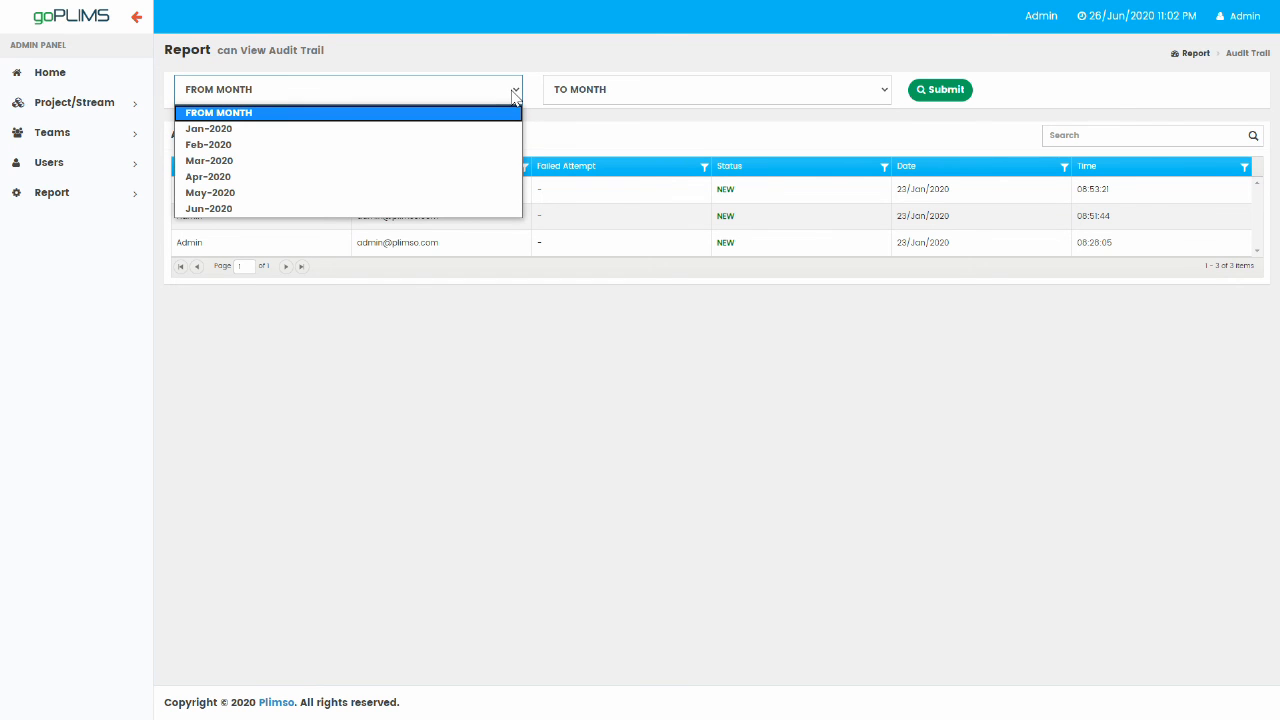
pyautogui.click(339, 195)
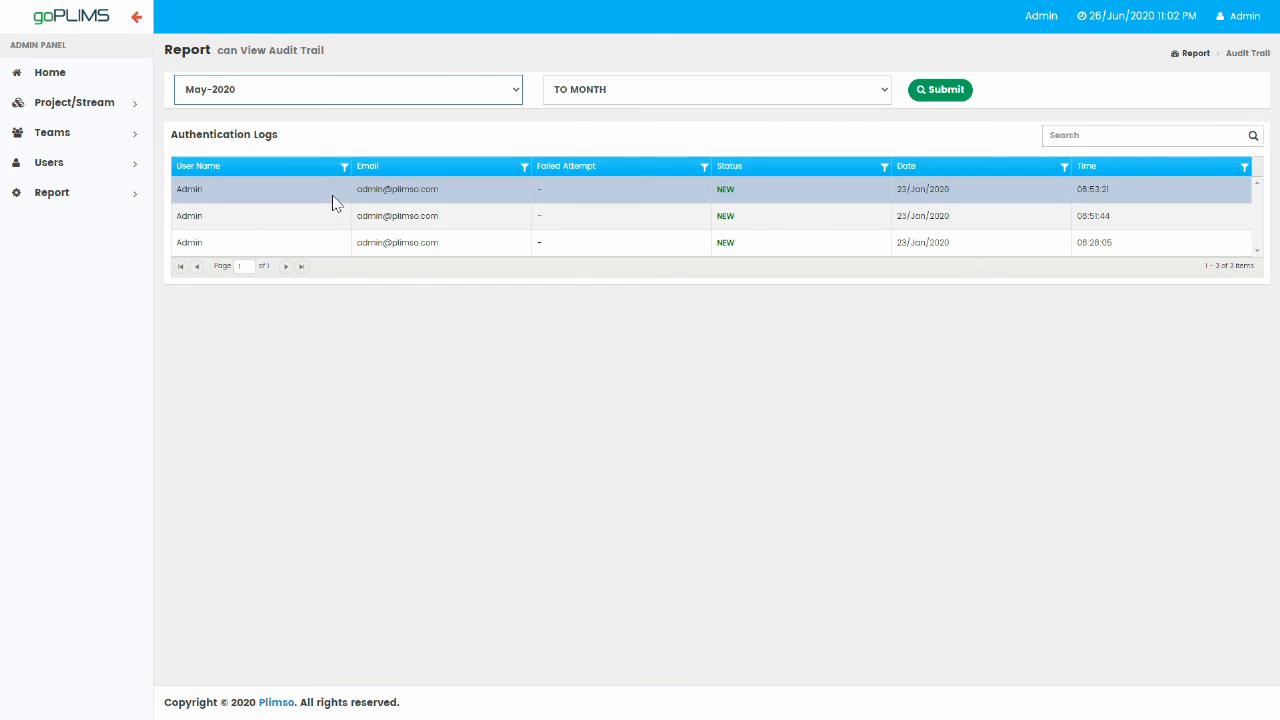
pyautogui.click(638, 95)
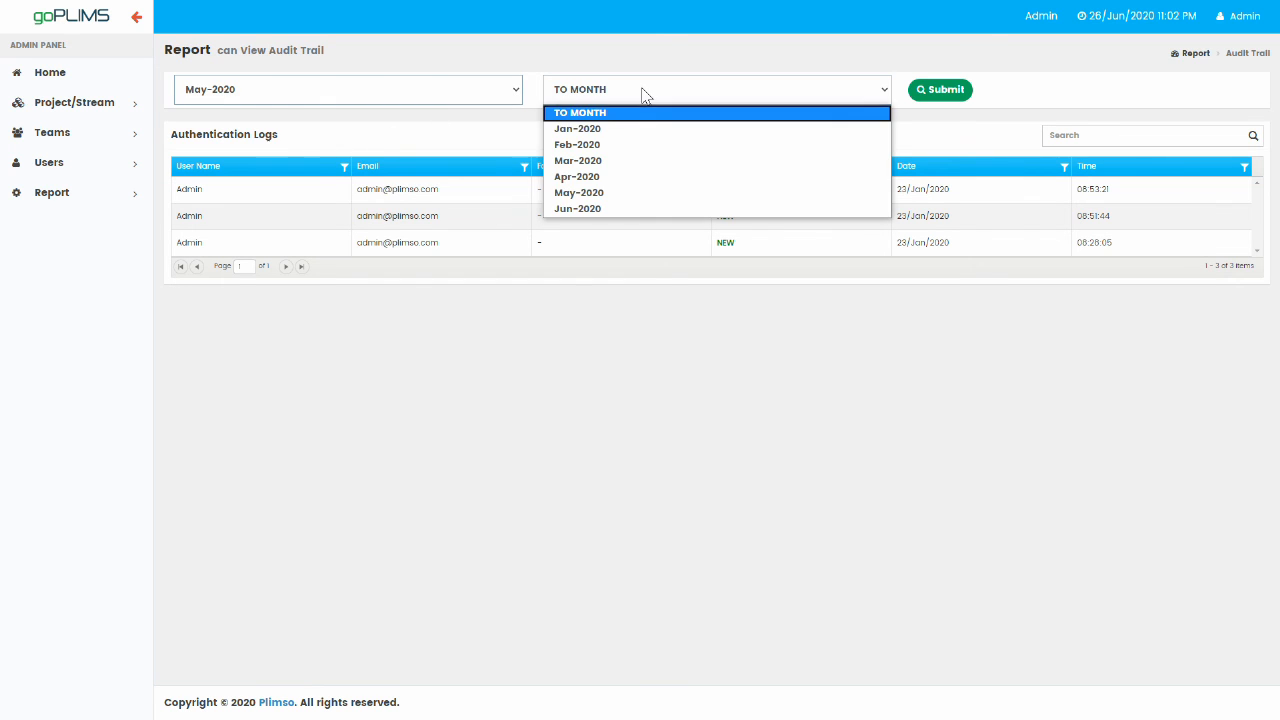
pyautogui.click(671, 197)
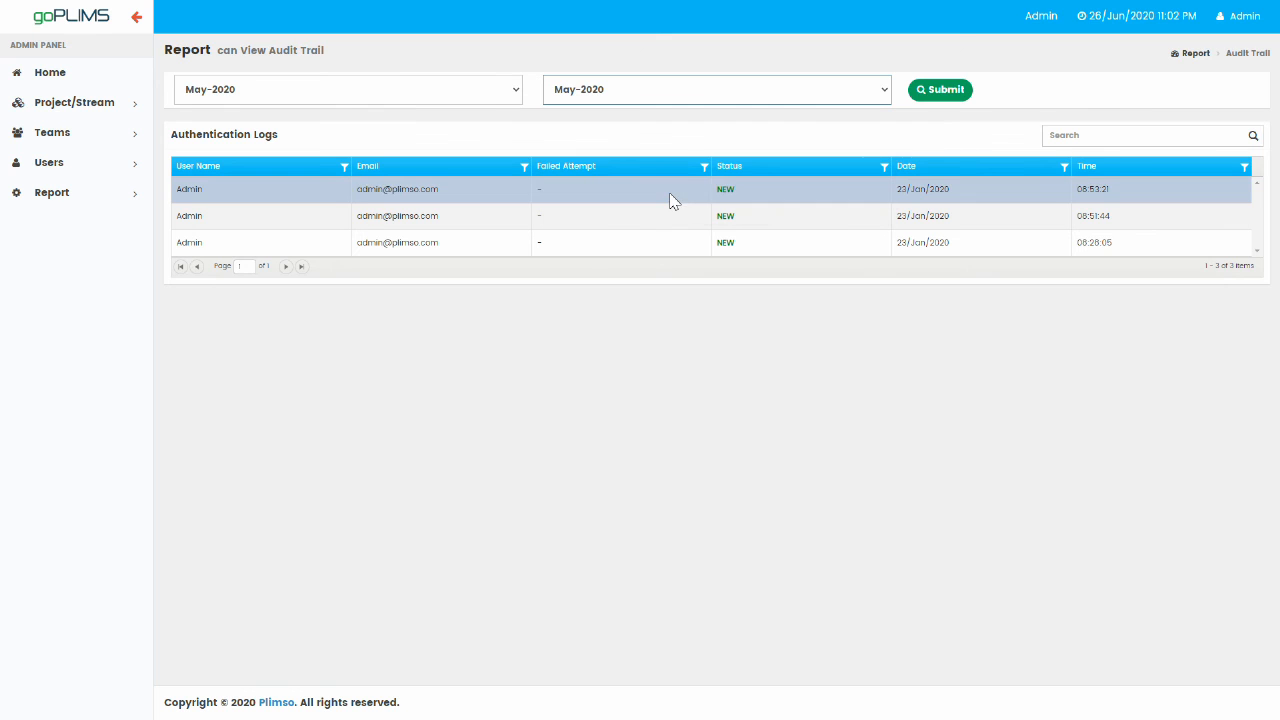
pyautogui.click(941, 92)
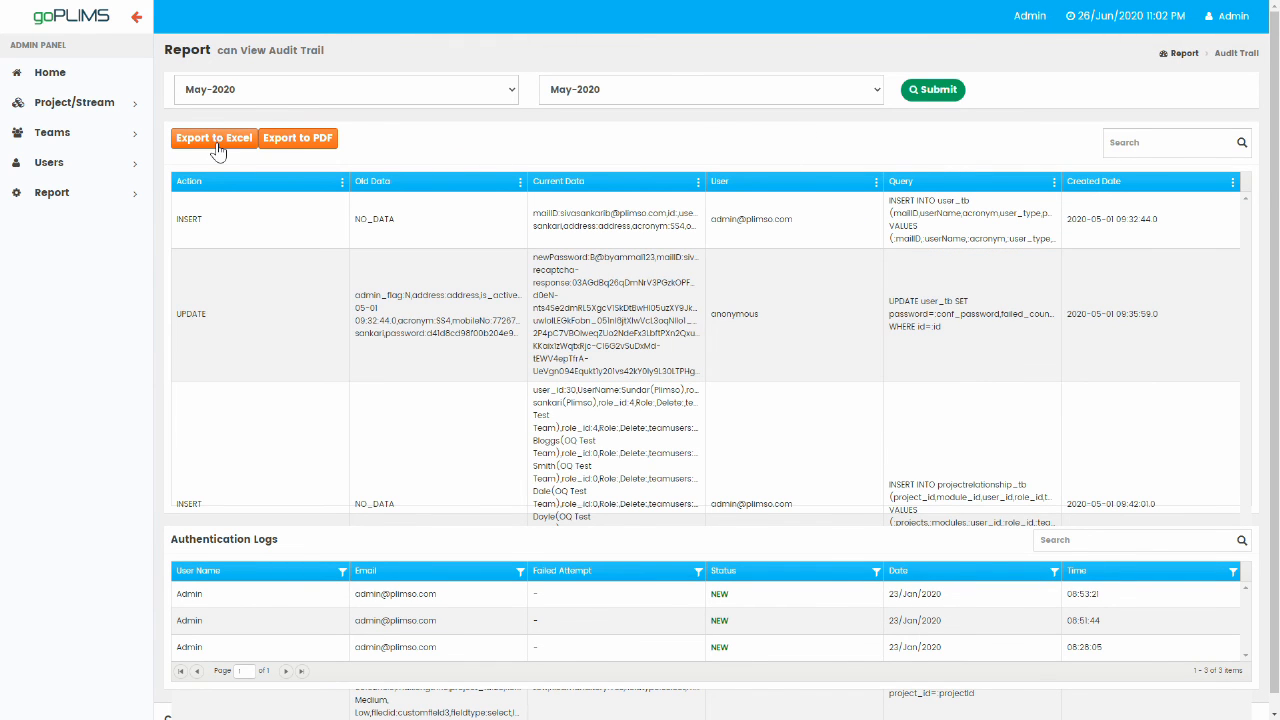
pyautogui.click(218, 148)
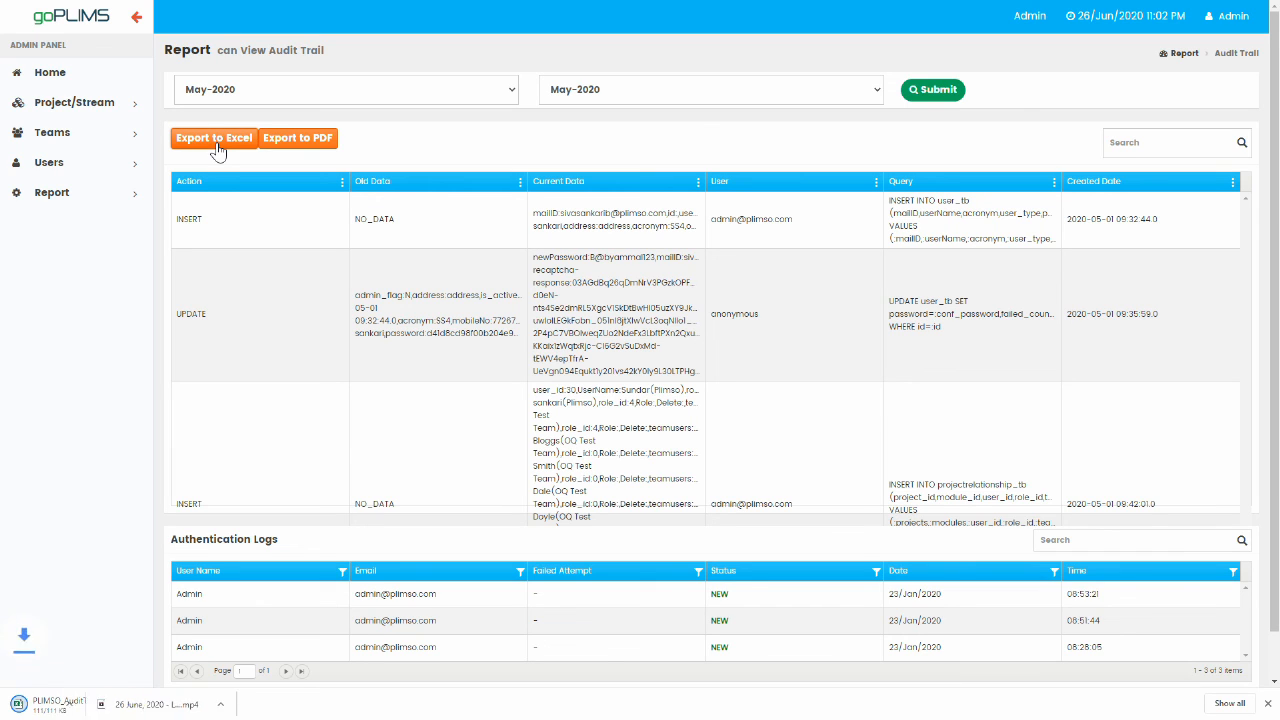